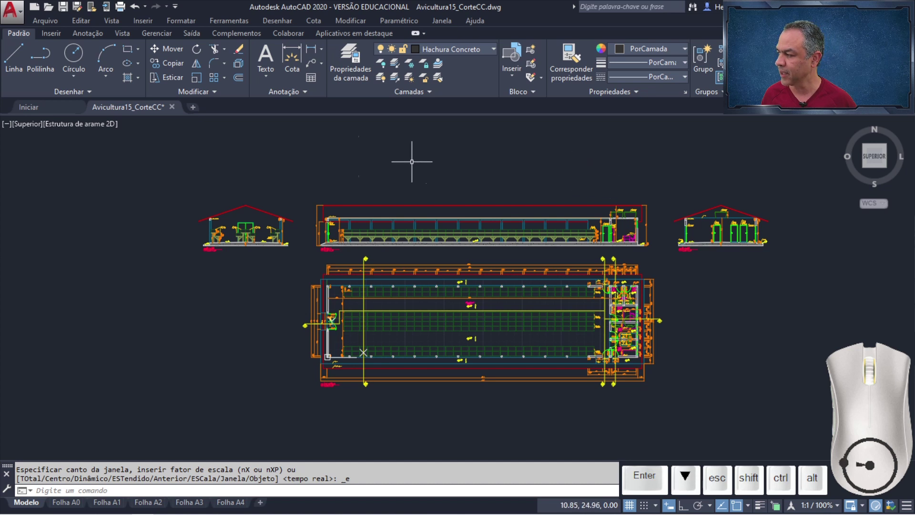
# Step: Move the two cross sections and the longitudinal section about 2.67 units straight up, away from the floor plan
pyautogui.click(169, 49)
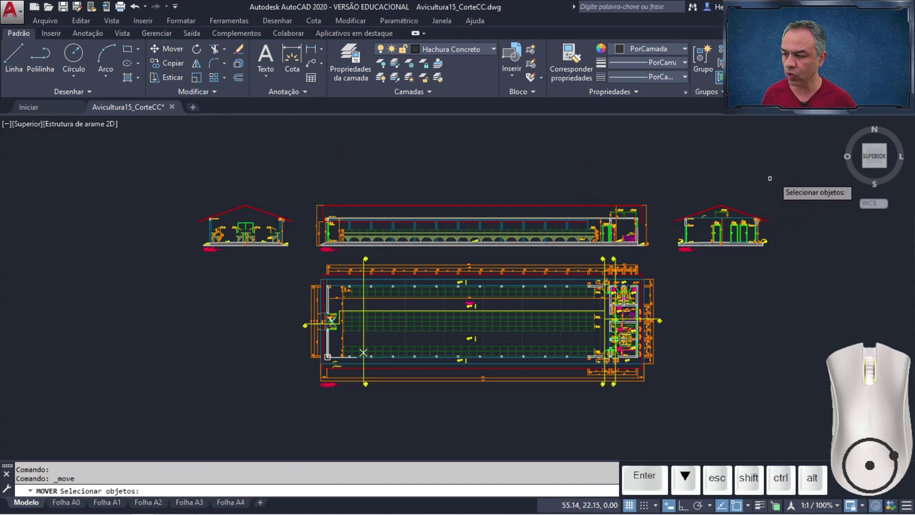
pyautogui.click(796, 148)
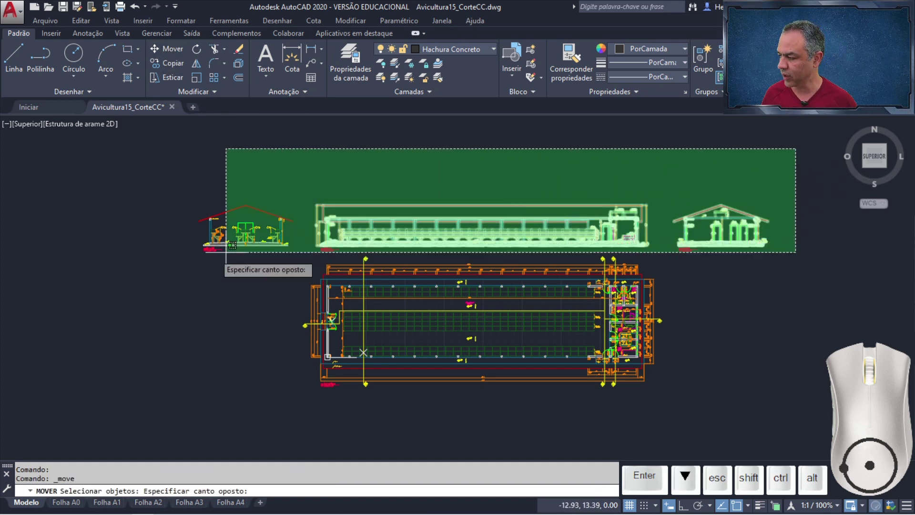
pyautogui.click(176, 255)
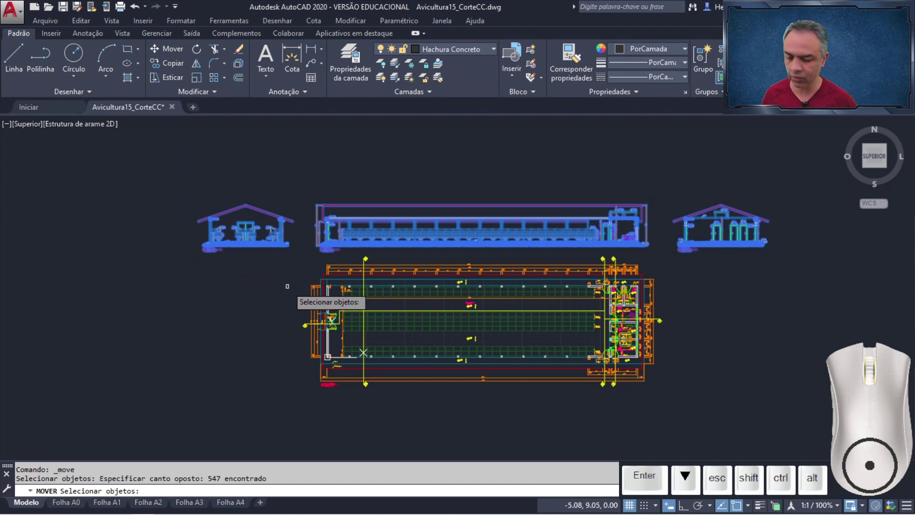
pyautogui.press('Return')
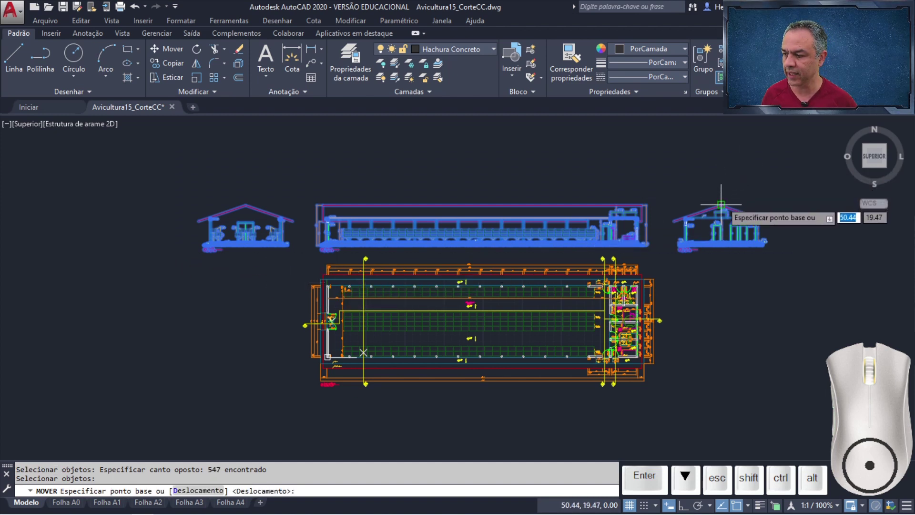
pyautogui.click(721, 205)
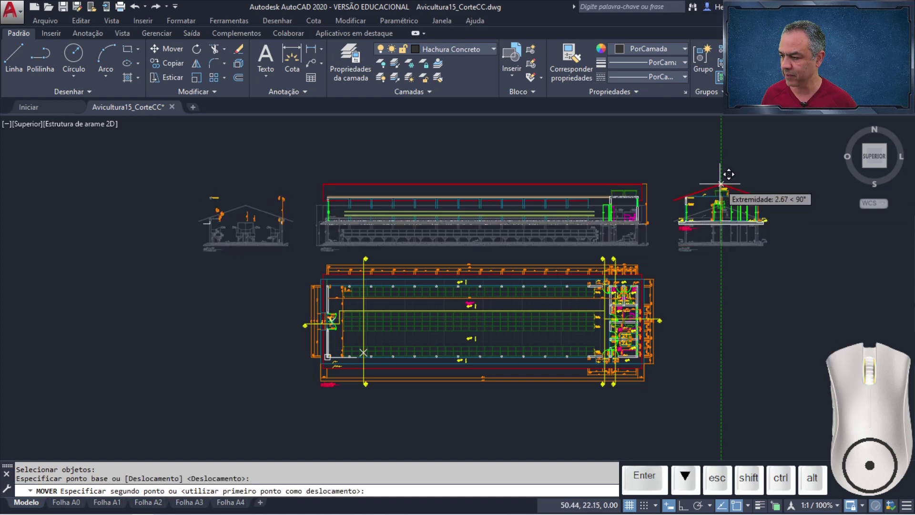
pyautogui.click(720, 183)
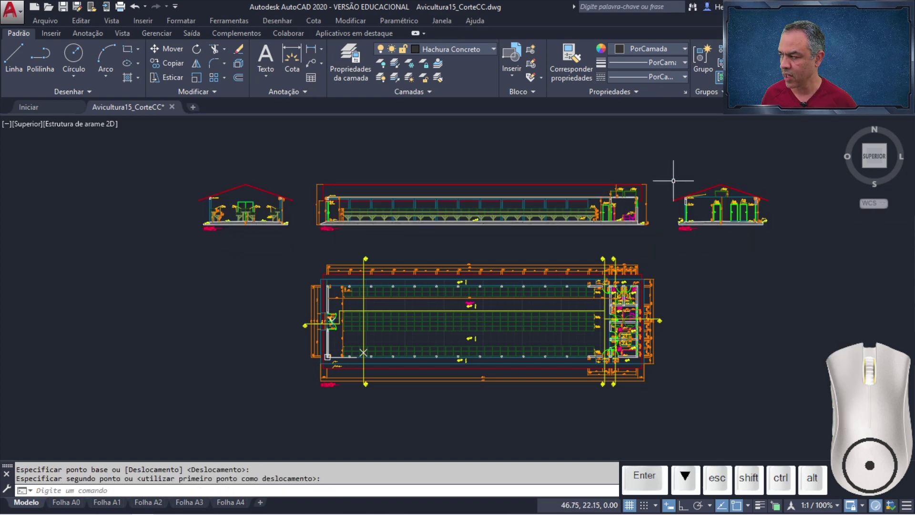
# Step: Copy the Corte CC section straight down, aligning its base corner with the floor plan's upper outline
pyautogui.click(172, 66)
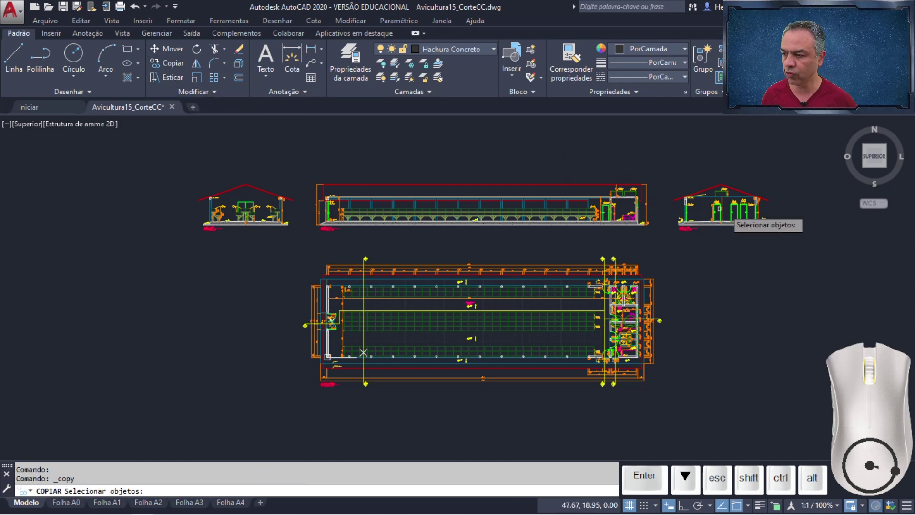
pyautogui.click(794, 161)
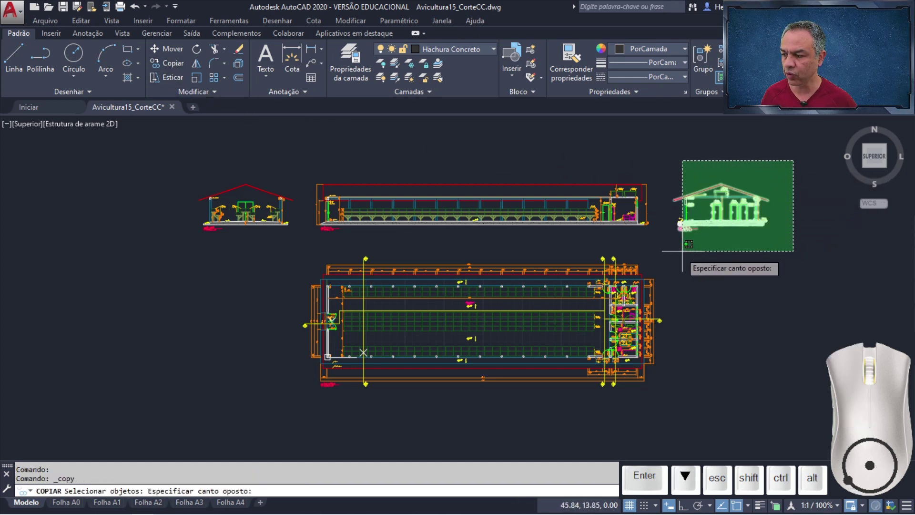
pyautogui.click(664, 261)
pyautogui.press('Return')
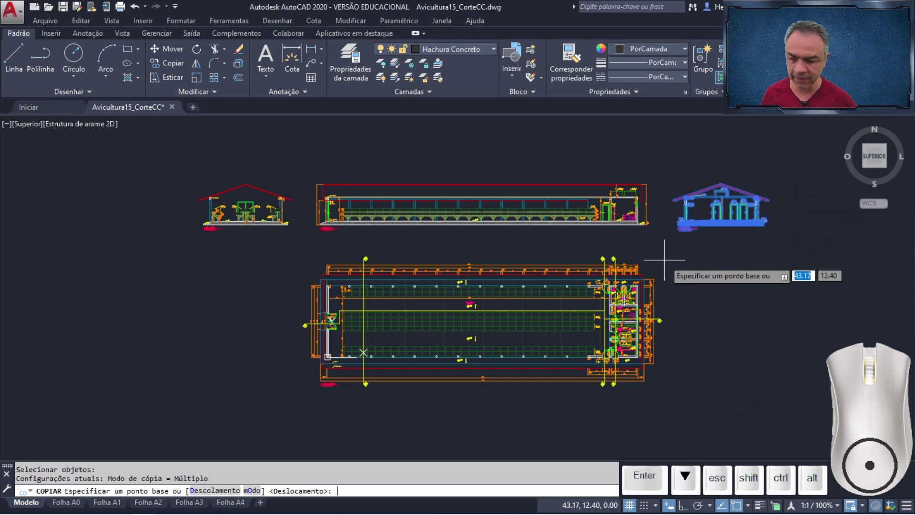
pyautogui.scroll(5, 665, 260)
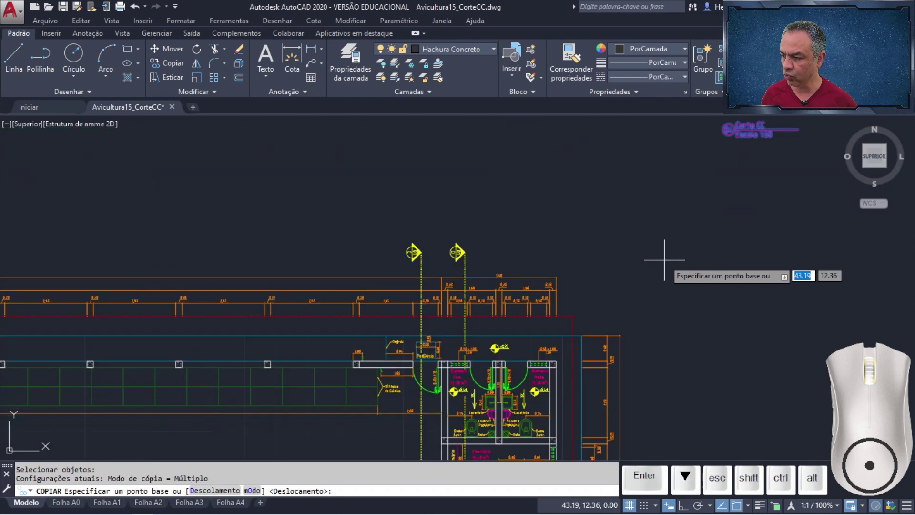
pyautogui.moveTo(665, 260); pyautogui.dragTo(339, 337, button='middle')
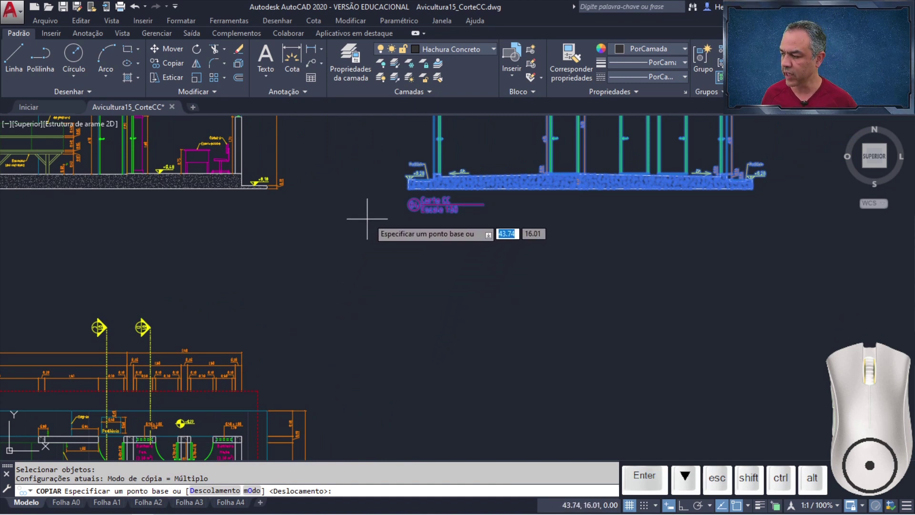
pyautogui.click(409, 187)
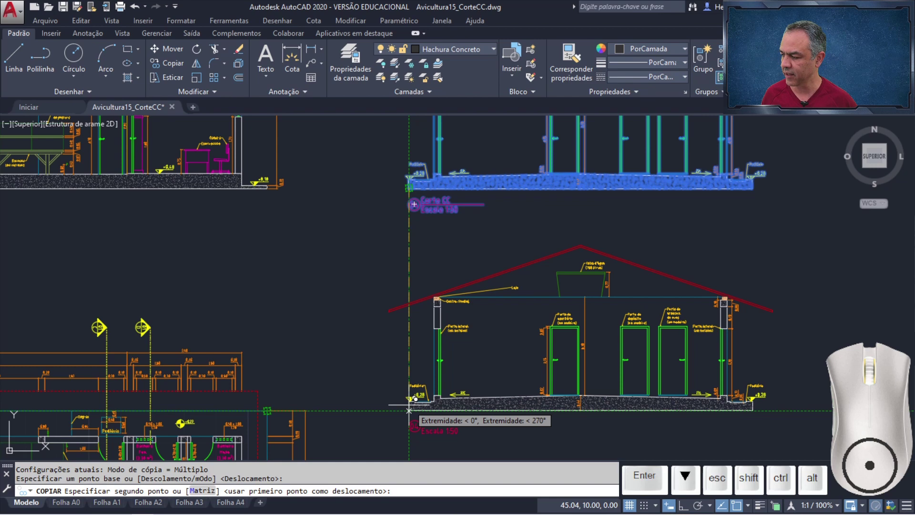
pyautogui.click(409, 411)
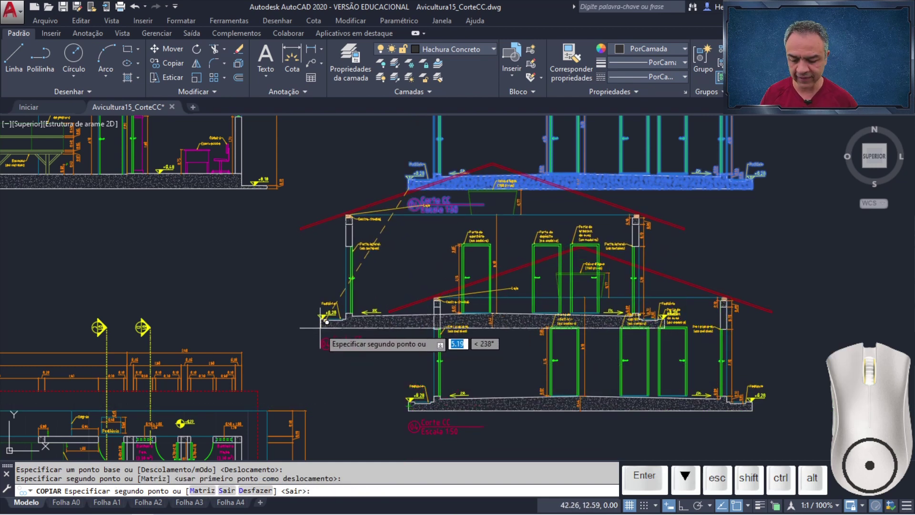
pyautogui.press('Return')
# Step: Set the copied section's title block to number 05 and name Corte DD
pyautogui.scroll(5, 482, 415)
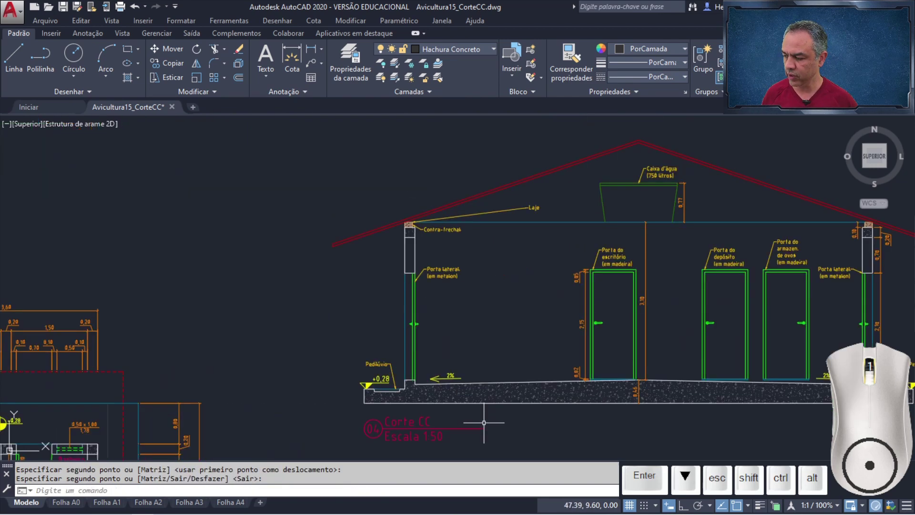
pyautogui.moveTo(475, 374); pyautogui.dragTo(361, 285, button='middle')
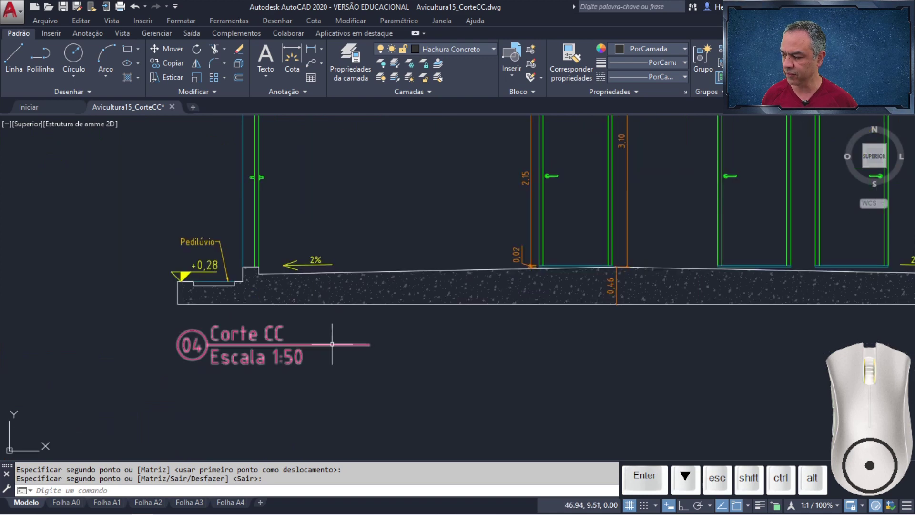
pyautogui.click(332, 344)
pyautogui.doubleClick(333, 345)
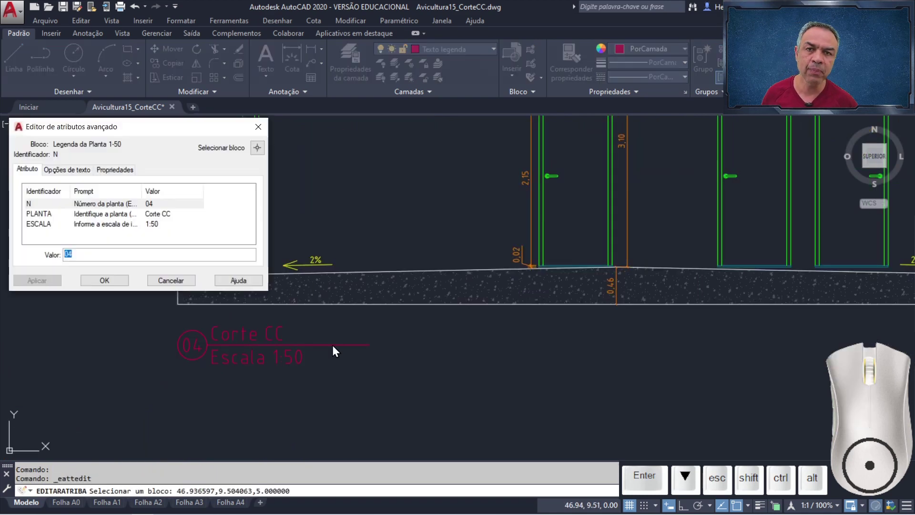
pyautogui.click(172, 214)
pyautogui.click(168, 257)
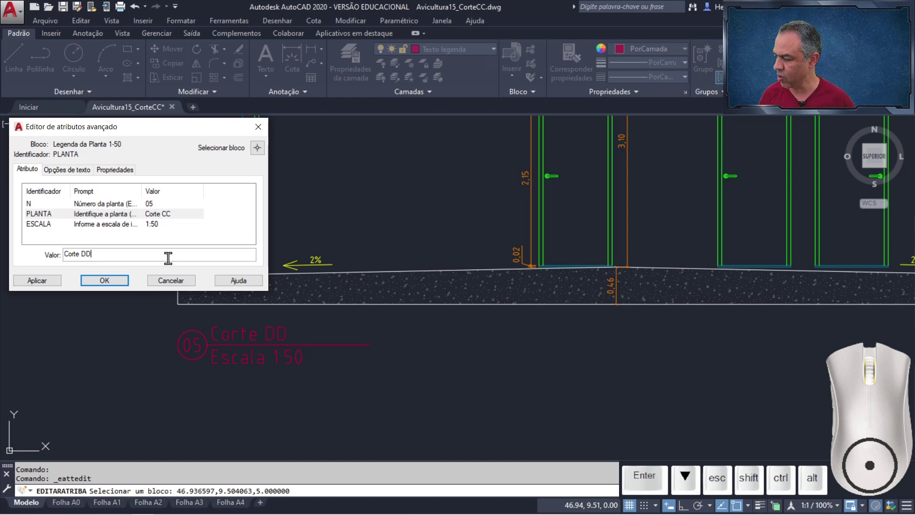
pyautogui.click(104, 281)
# Step: Erase the chain of vertical dimensions outside the right wall of the Corte DD section
pyautogui.scroll(-5, 123, 276)
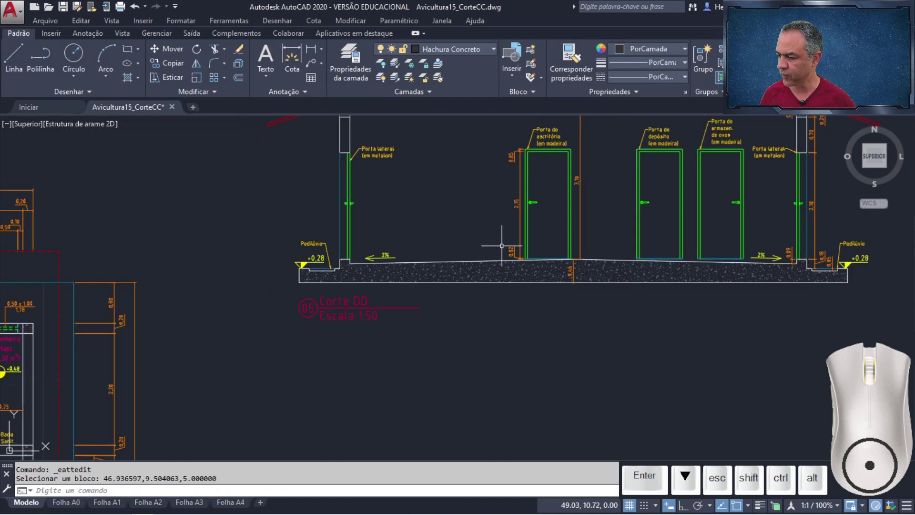
pyautogui.moveTo(417, 251); pyautogui.dragTo(244, 308, button='middle')
pyautogui.scroll(4, 405, 286)
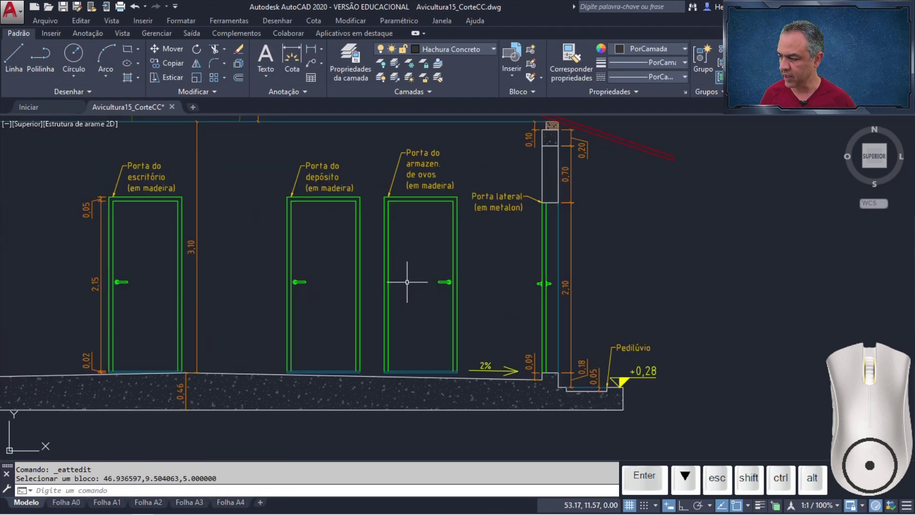
pyautogui.moveTo(407, 283)
pyautogui.mouseDown(button='middle')
pyautogui.moveTo(294, 324)
pyautogui.moveTo(273, 310)
pyautogui.mouseUp(button='middle')
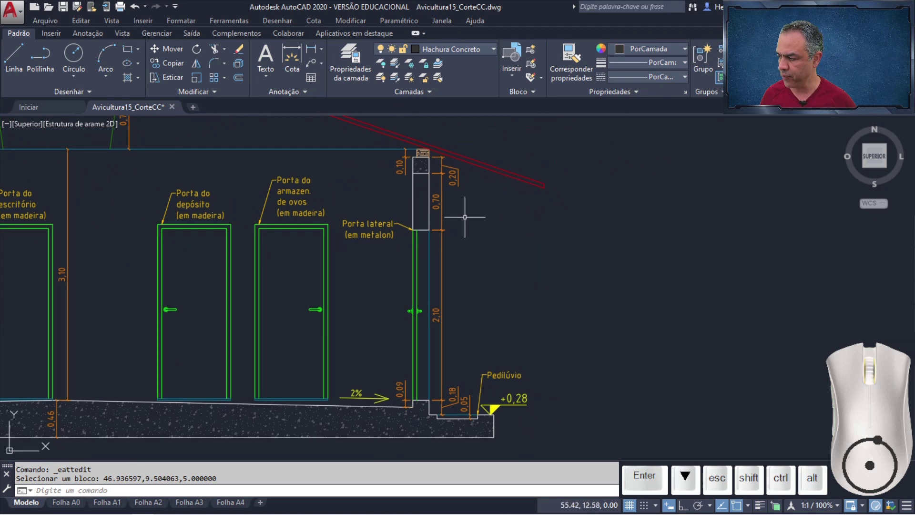
pyautogui.click(467, 172)
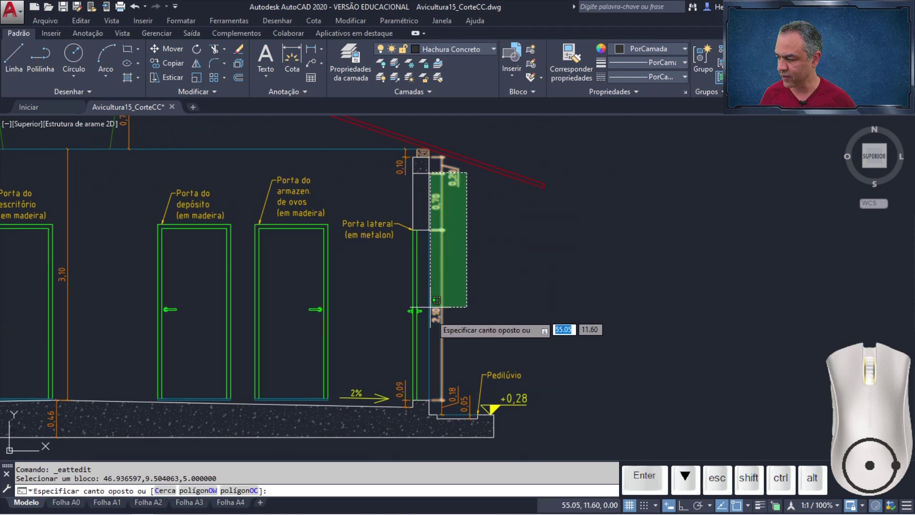
pyautogui.click(442, 334)
pyautogui.press('Delete')
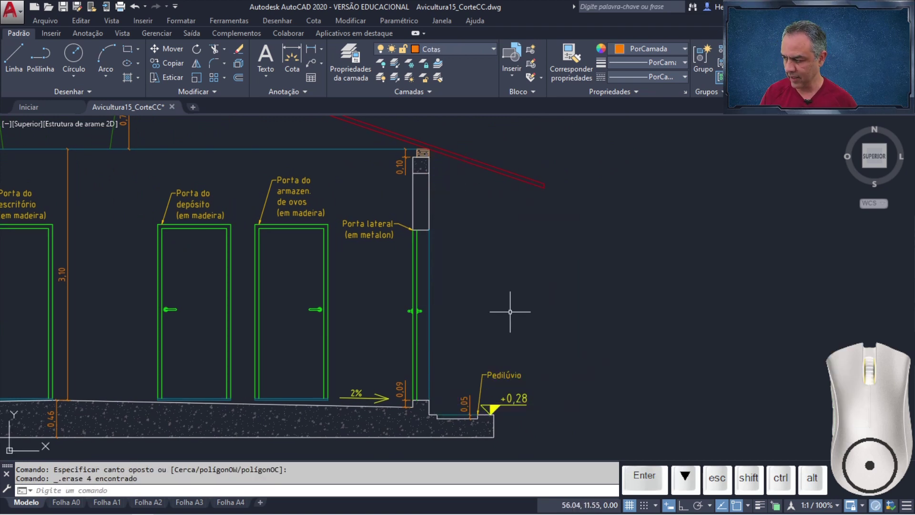
# Step: Erase Corte DD's interior doors, labels, dimensions, slope arrows and floor slab, plus the left side door and the beams and wall plates atop both walls
pyautogui.click(409, 154)
pyautogui.moveTo(296, 302); pyautogui.dragTo(412, 301, button='middle')
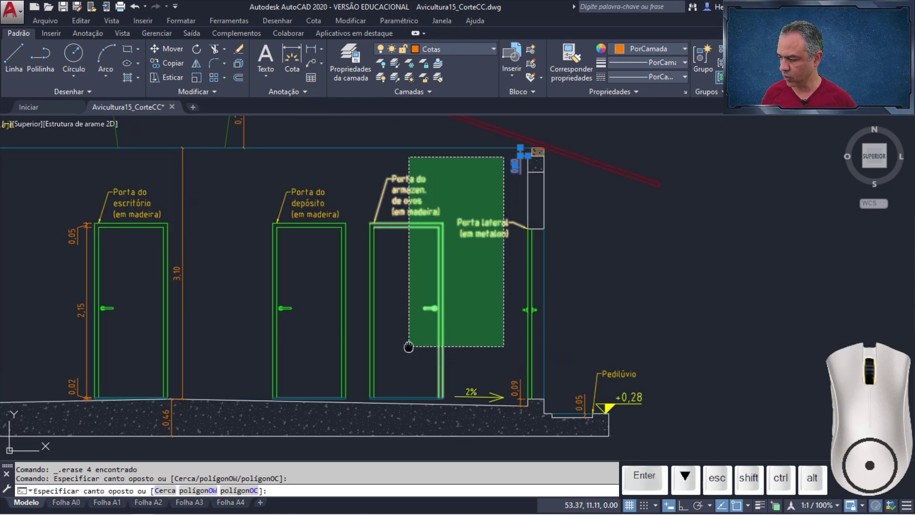
pyautogui.moveTo(409, 347); pyautogui.dragTo(599, 281, button='middle')
pyautogui.moveTo(322, 309); pyautogui.dragTo(441, 369, button='middle')
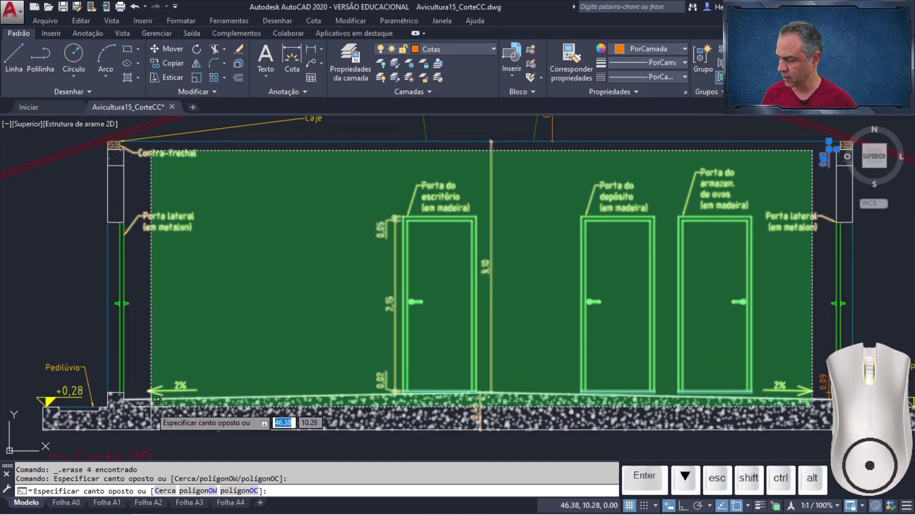
pyautogui.click(151, 407)
pyautogui.click(178, 261)
pyautogui.click(71, 292)
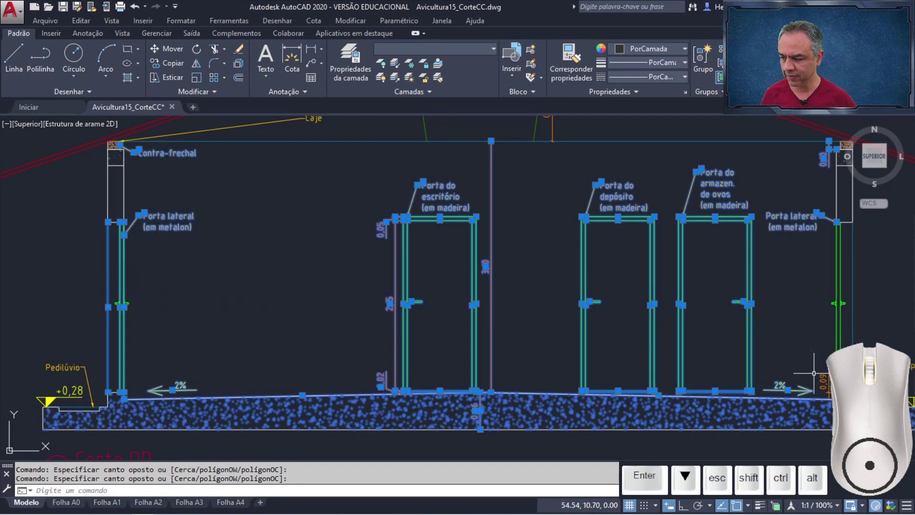
pyautogui.click(829, 389)
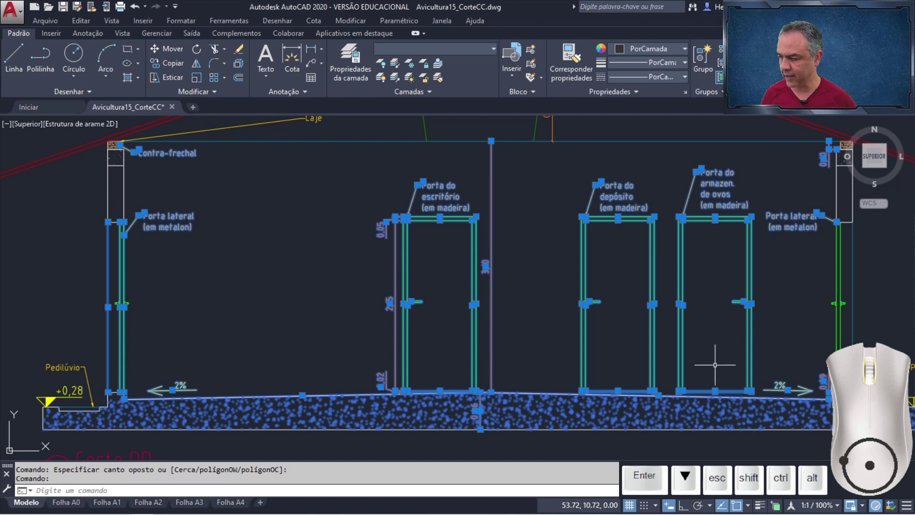
pyautogui.moveTo(331, 257); pyautogui.dragTo(331, 340, button='middle')
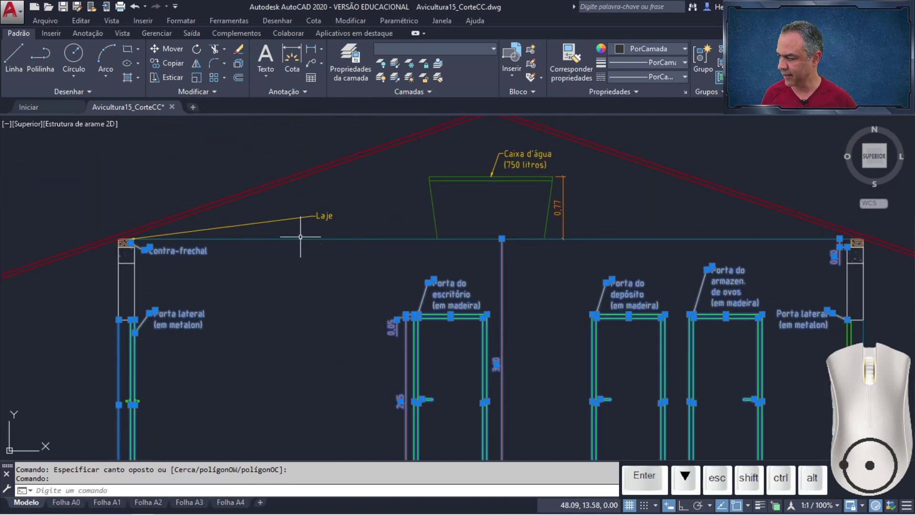
pyautogui.click(304, 217)
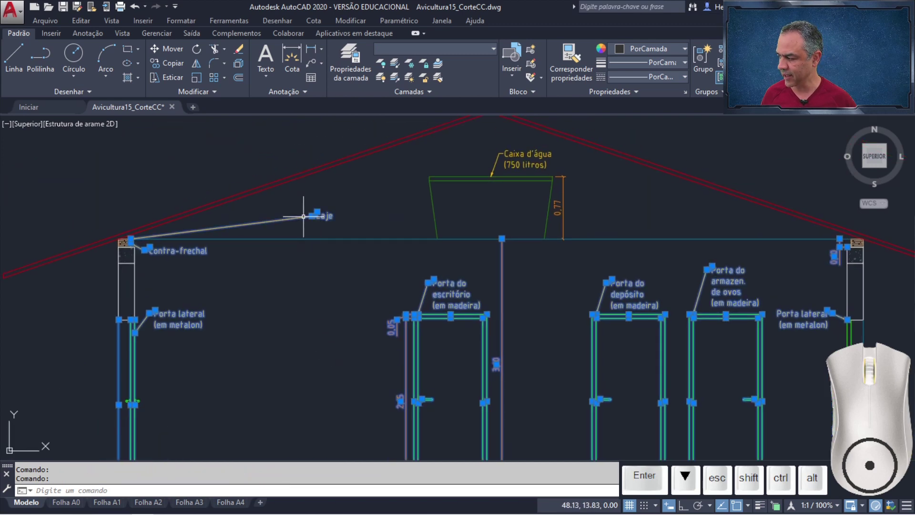
pyautogui.click(82, 208)
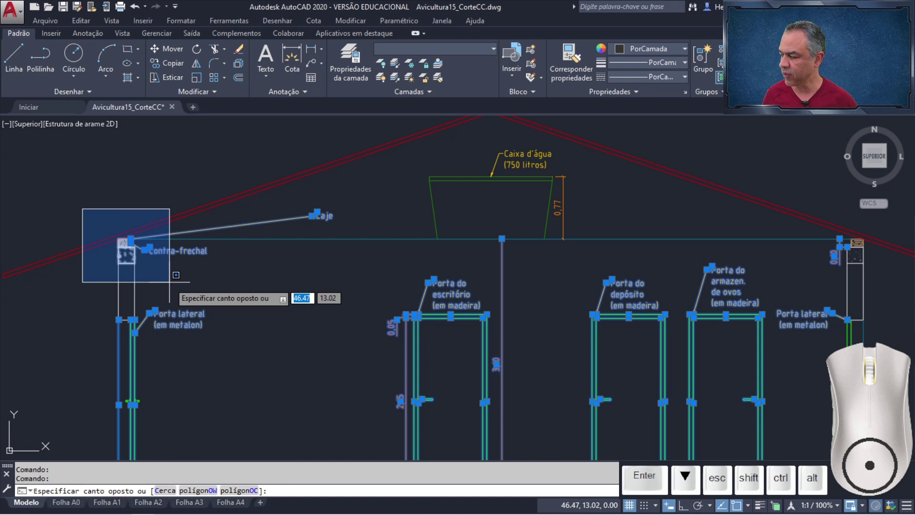
pyautogui.click(175, 276)
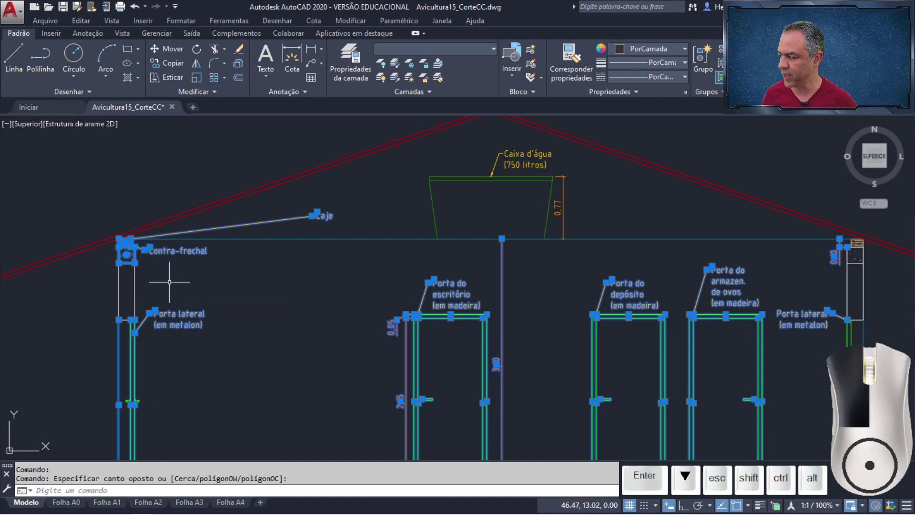
pyautogui.click(777, 181)
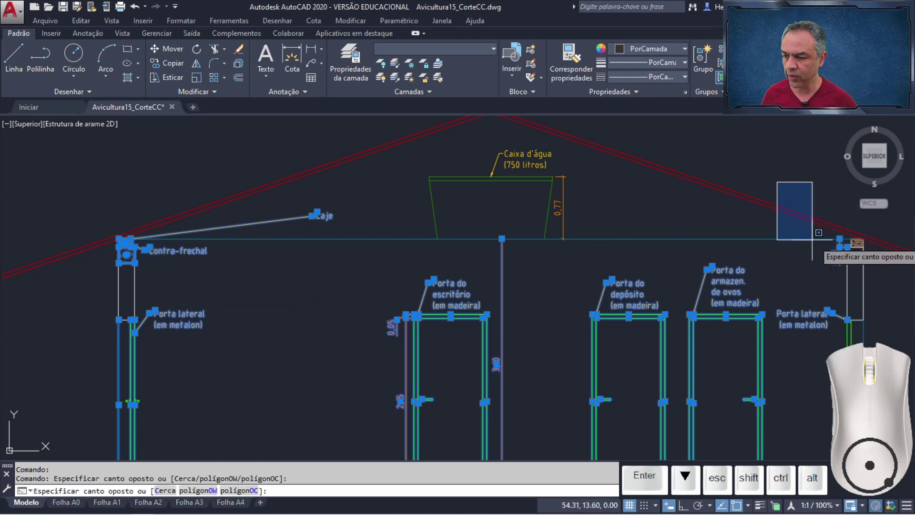
pyautogui.click(900, 288)
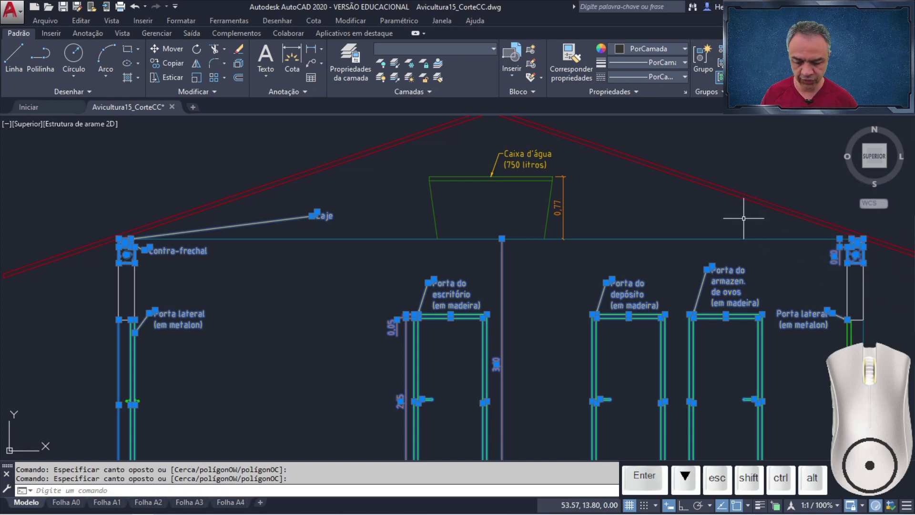
pyautogui.press('Delete')
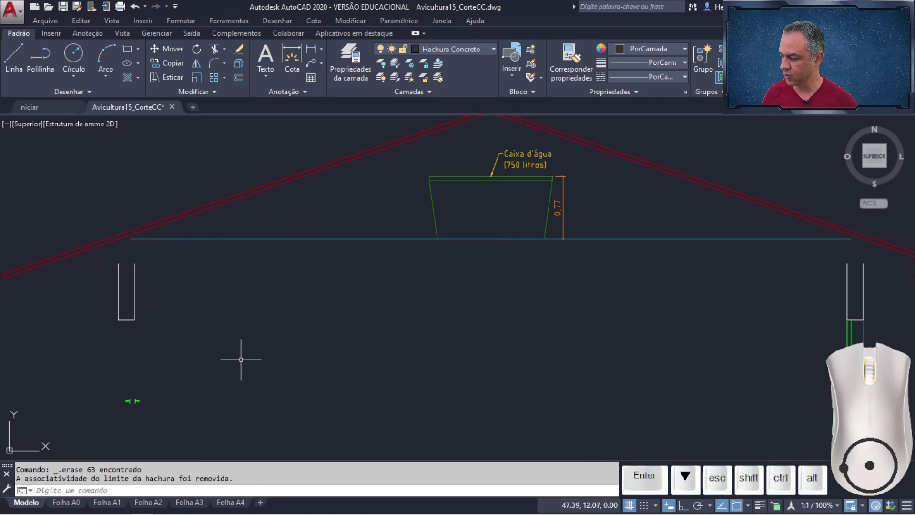
# Step: Erase the leftover door handle and the short lintel line under the left wall stub of Corte DD
pyautogui.click(191, 365)
pyautogui.click(115, 410)
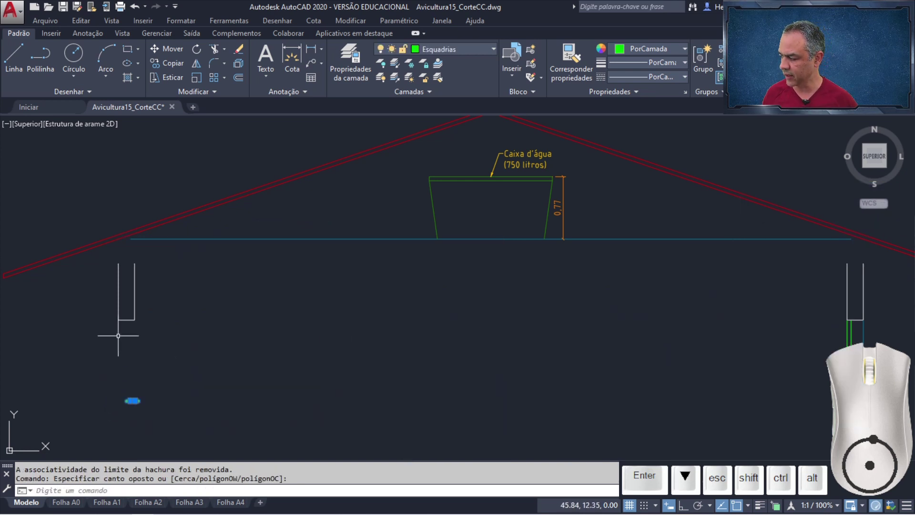
pyautogui.click(127, 321)
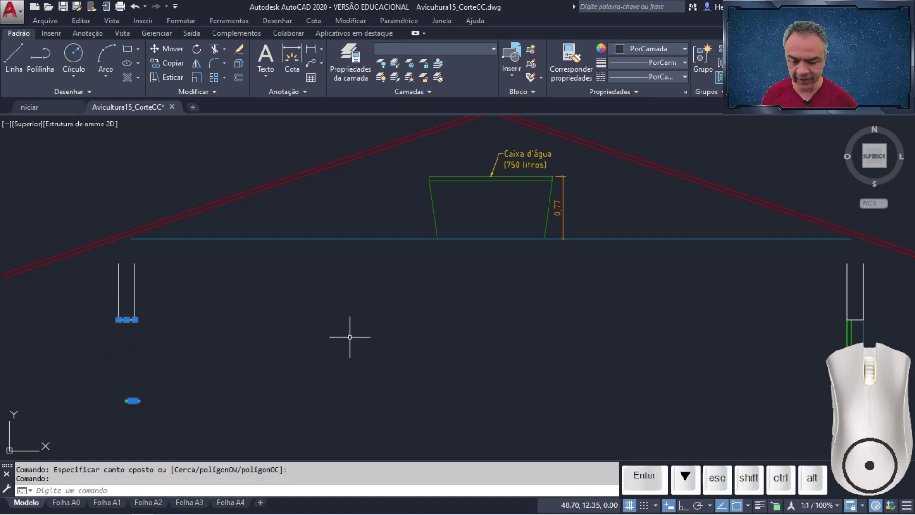
pyautogui.press('Delete')
# Step: Erase the left Pedilúvio recess with its label, plus the raised door sill beside it in Corte DD
pyautogui.scroll(-2, 351, 339)
pyautogui.moveTo(380, 352); pyautogui.dragTo(342, 239, button='middle')
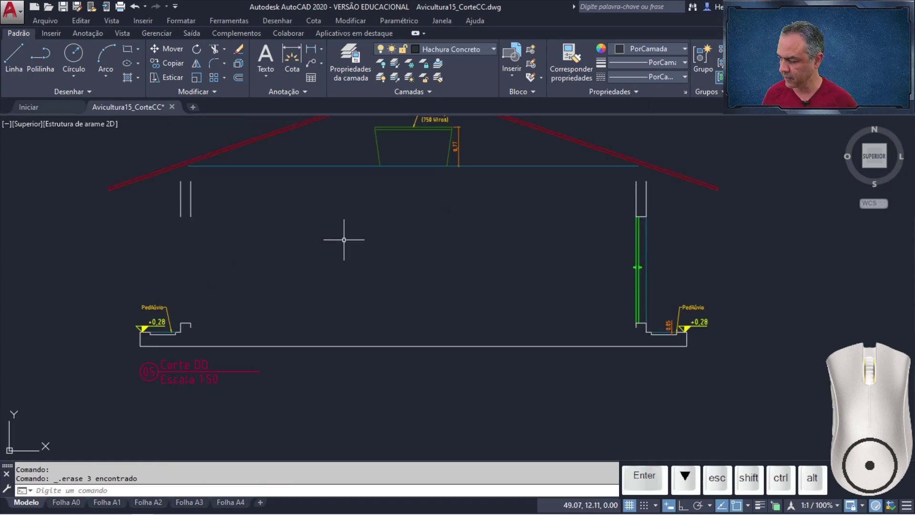
pyautogui.scroll(8, 161, 337)
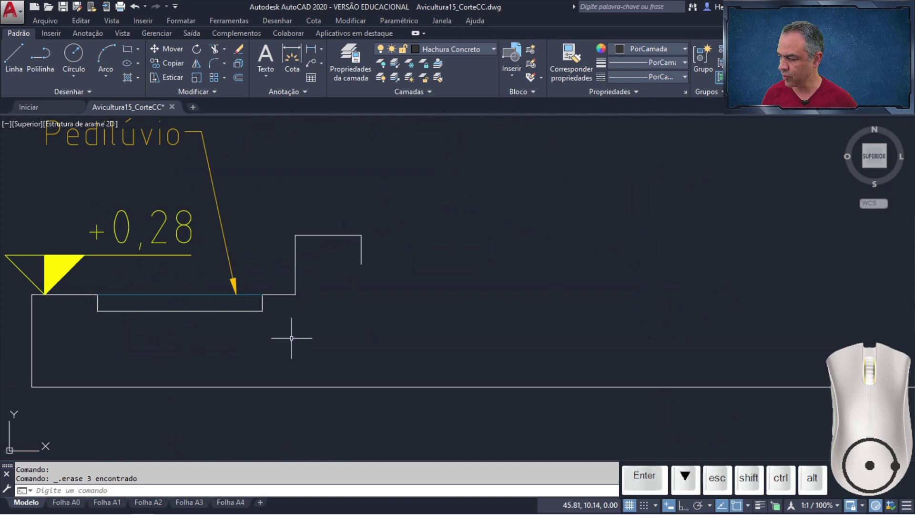
pyautogui.moveTo(291, 338); pyautogui.dragTo(429, 328, button='middle')
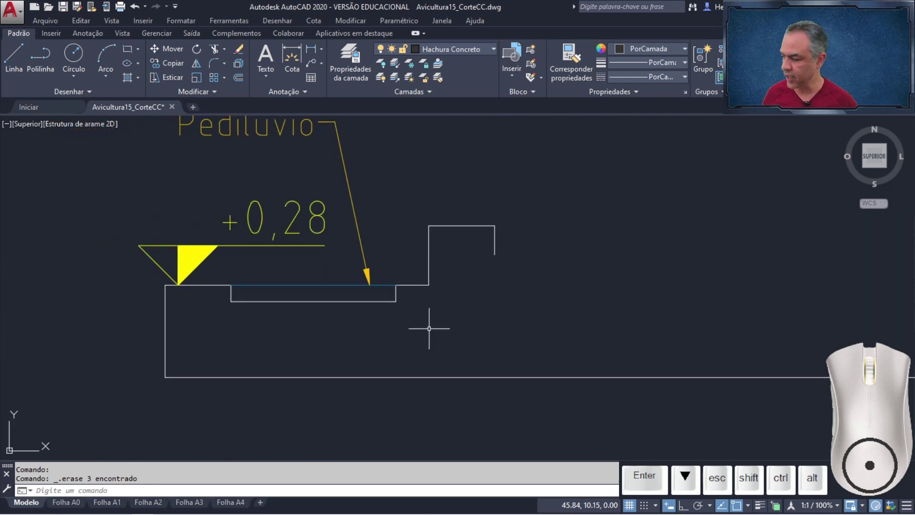
pyautogui.click(420, 275)
pyautogui.click(251, 343)
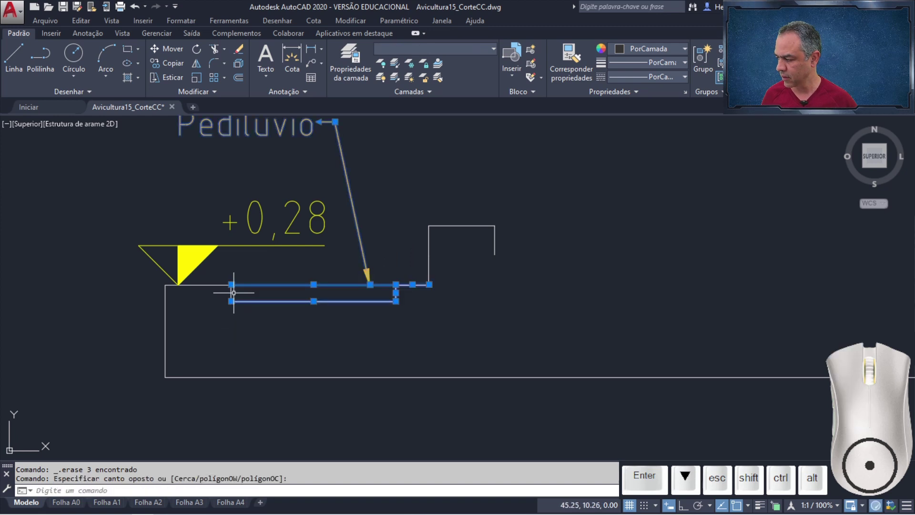
pyautogui.press('Delete')
pyautogui.click(549, 189)
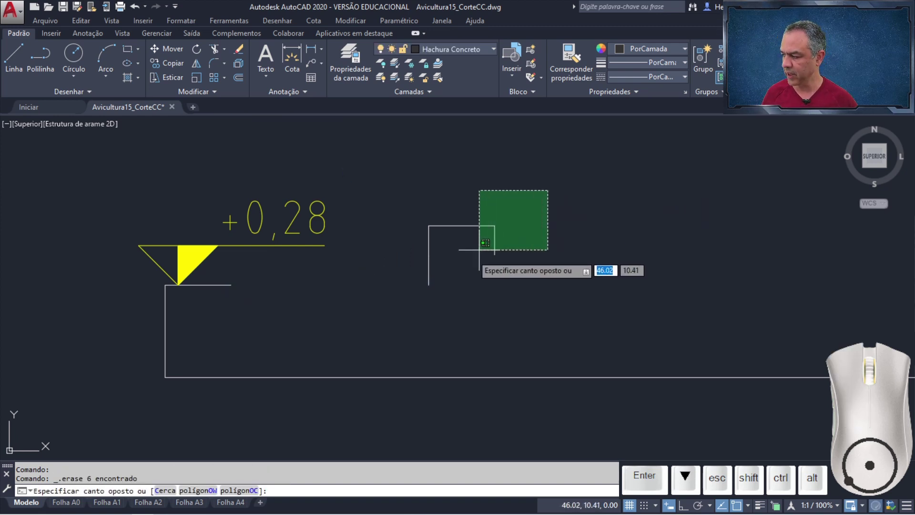
pyautogui.click(408, 317)
pyautogui.press('Delete')
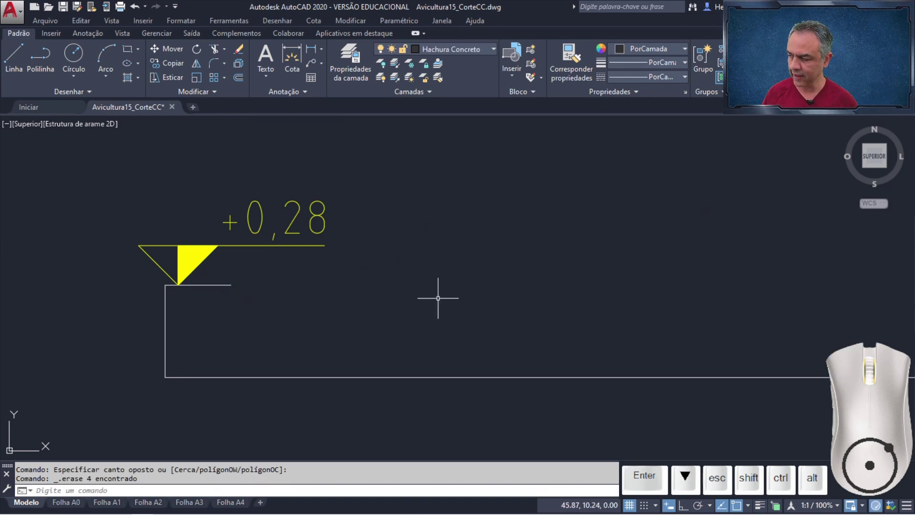
# Step: Join the left ground-level line with the short ground line beside the right door sill into one continuous line
pyautogui.scroll(-4, 434, 298)
pyautogui.scroll(-2, 543, 266)
pyautogui.moveTo(472, 272); pyautogui.dragTo(178, 314, button='middle')
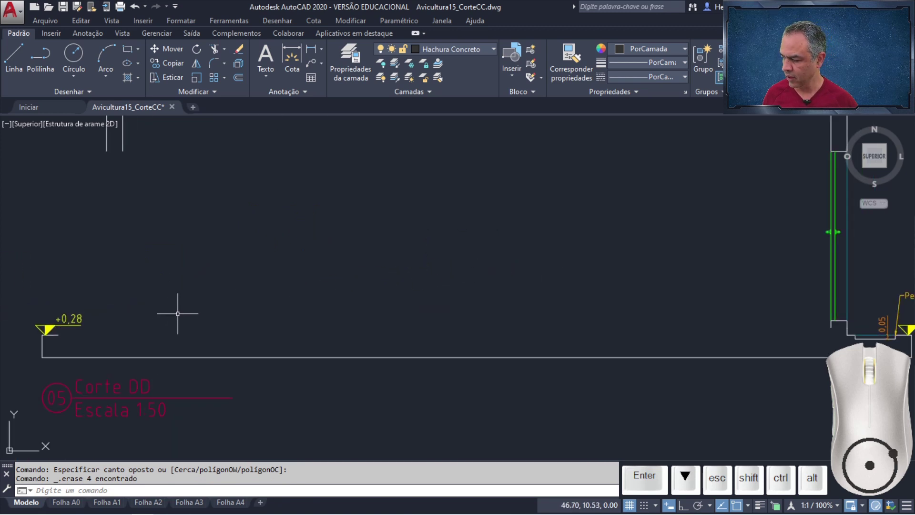
pyautogui.click(211, 96)
pyautogui.click(167, 120)
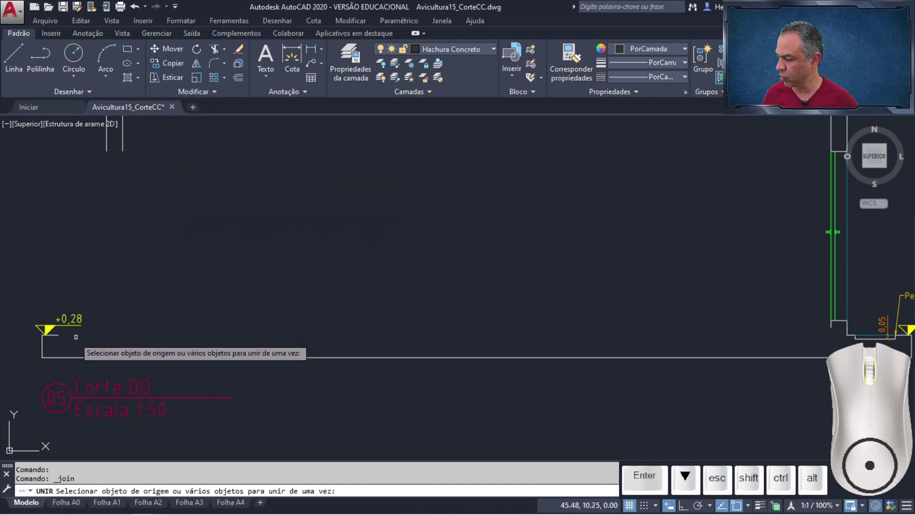
pyautogui.click(56, 336)
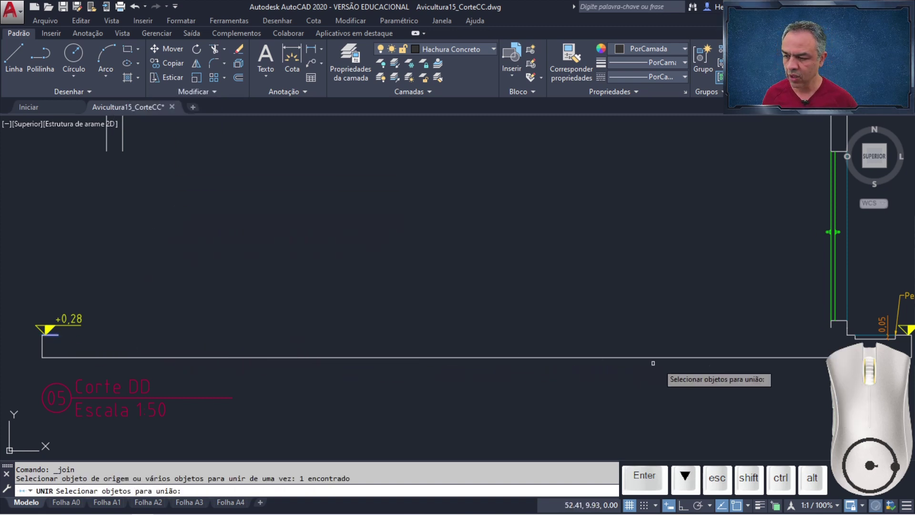
pyautogui.scroll(2, 853, 342)
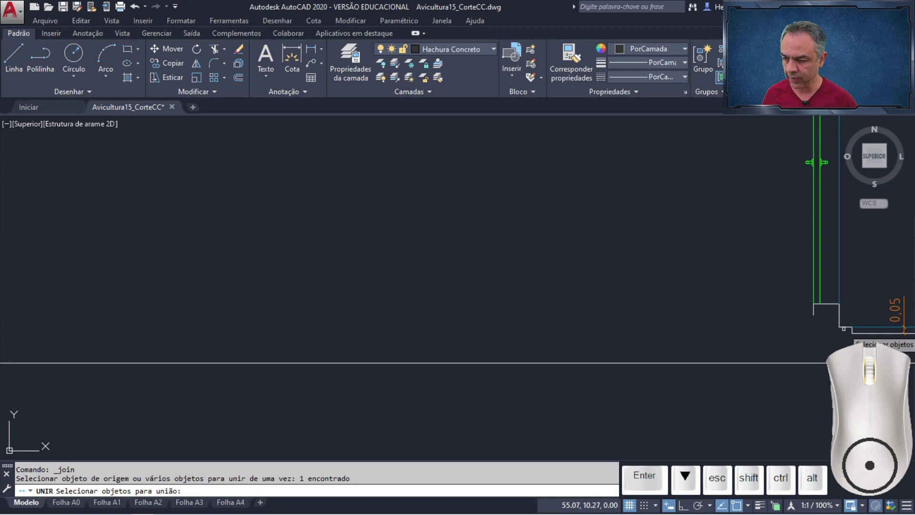
pyautogui.click(844, 328)
pyautogui.press('Return')
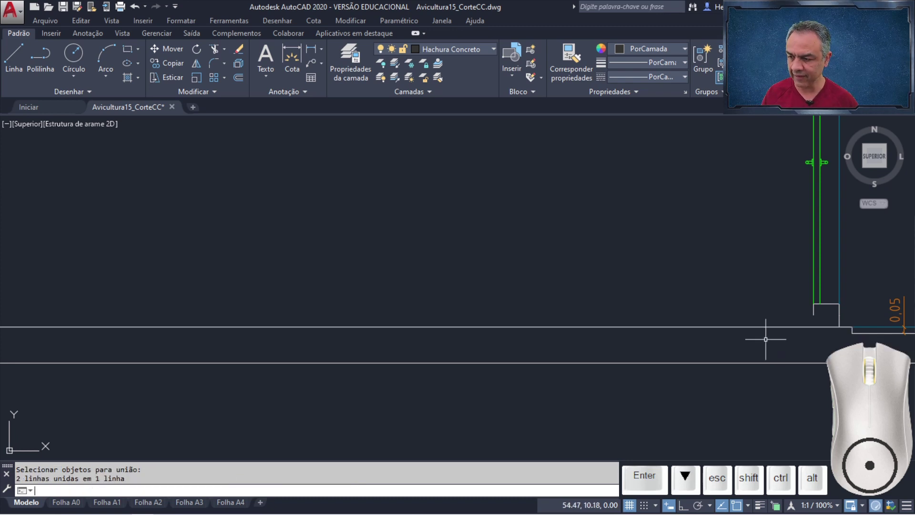
# Step: Examine the floor levels of the two bathrooms in the floor plan
pyautogui.scroll(-2, 715, 312)
pyautogui.scroll(-2, 674, 281)
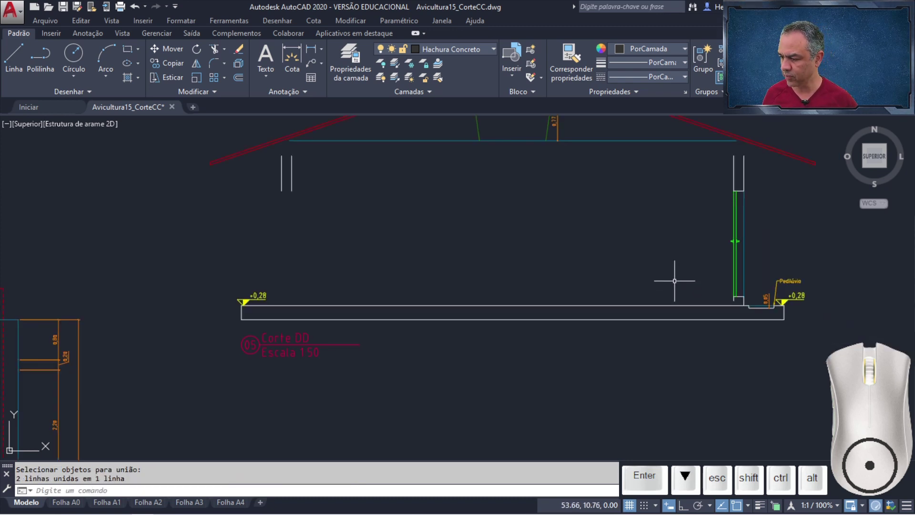
pyautogui.scroll(-3, 508, 250)
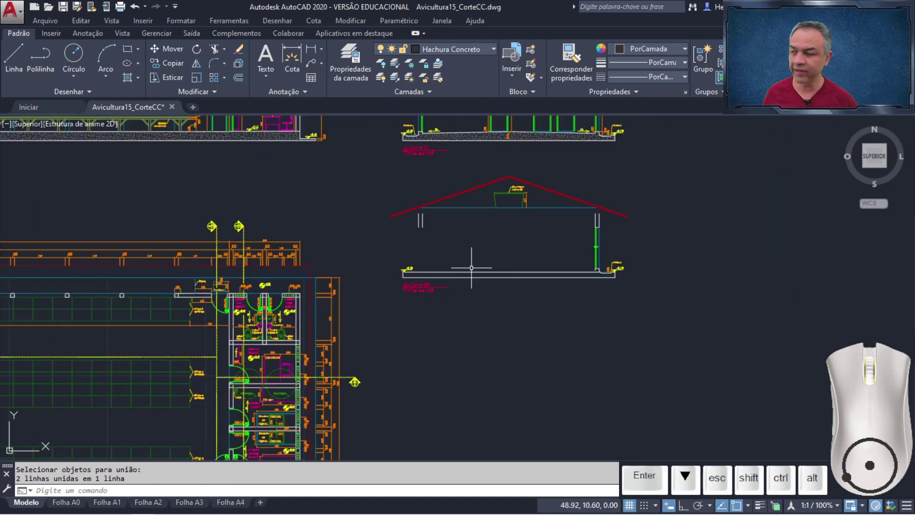
pyautogui.moveTo(368, 287); pyautogui.dragTo(555, 239, button='middle')
pyautogui.scroll(7, 471, 270)
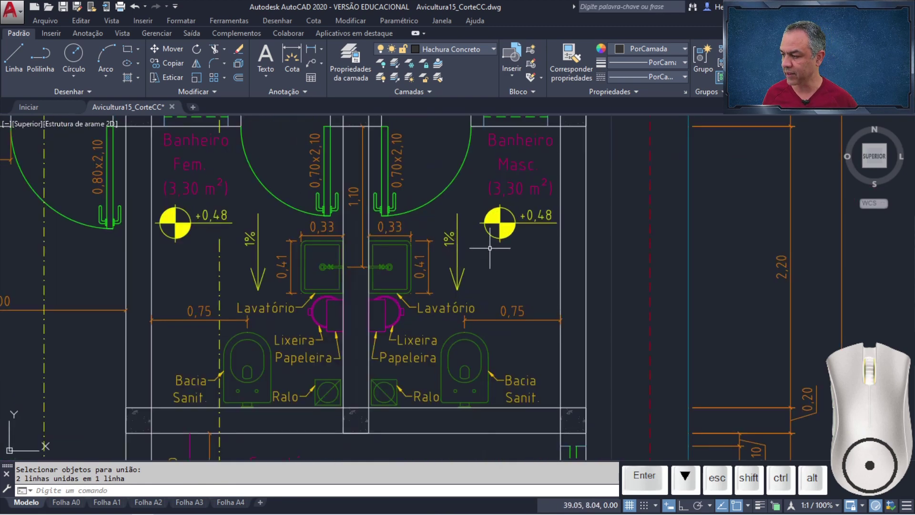
pyautogui.moveTo(485, 251); pyautogui.dragTo(324, 341, button='middle')
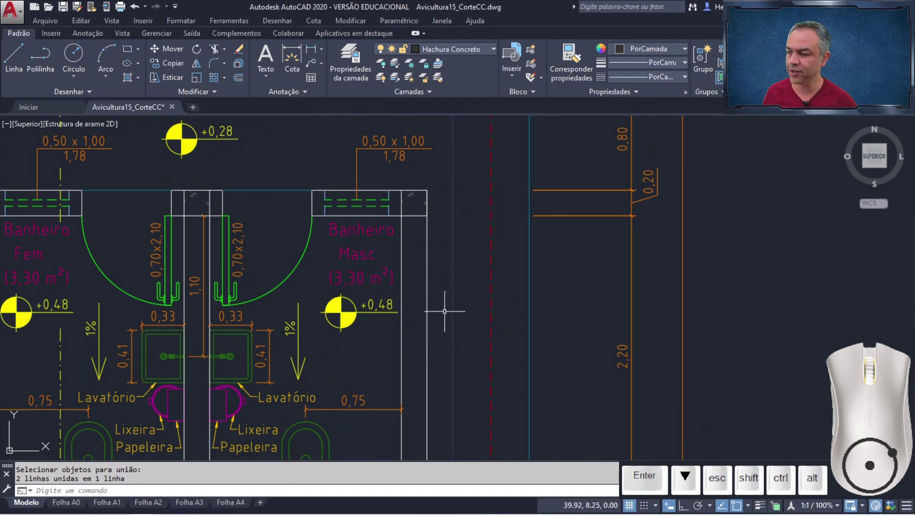
pyautogui.scroll(-8, 444, 311)
pyautogui.moveTo(528, 256); pyautogui.dragTo(286, 283, button='middle')
# Step: Offset Corte DD's base line 0.48 upward to create the internal floor line
pyautogui.scroll(6, 342, 276)
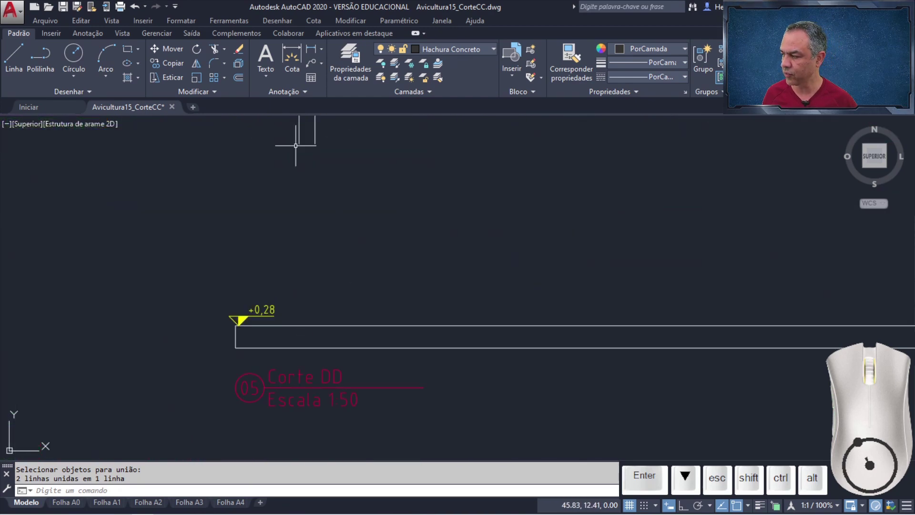
pyautogui.click(240, 79)
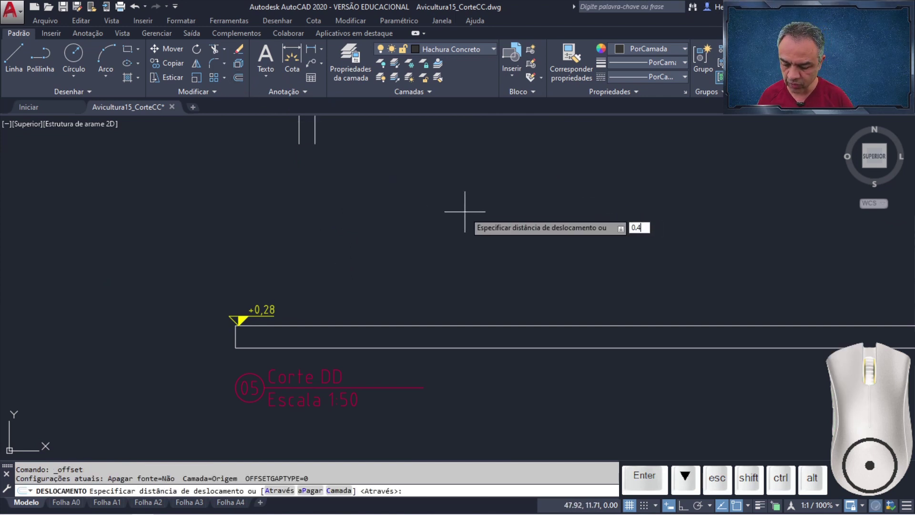
pyautogui.press('Return')
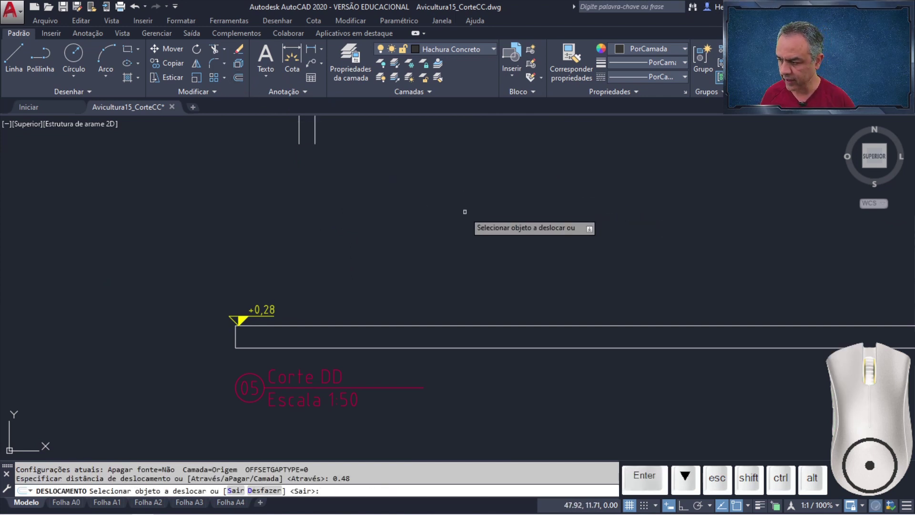
pyautogui.click(528, 326)
pyautogui.click(522, 243)
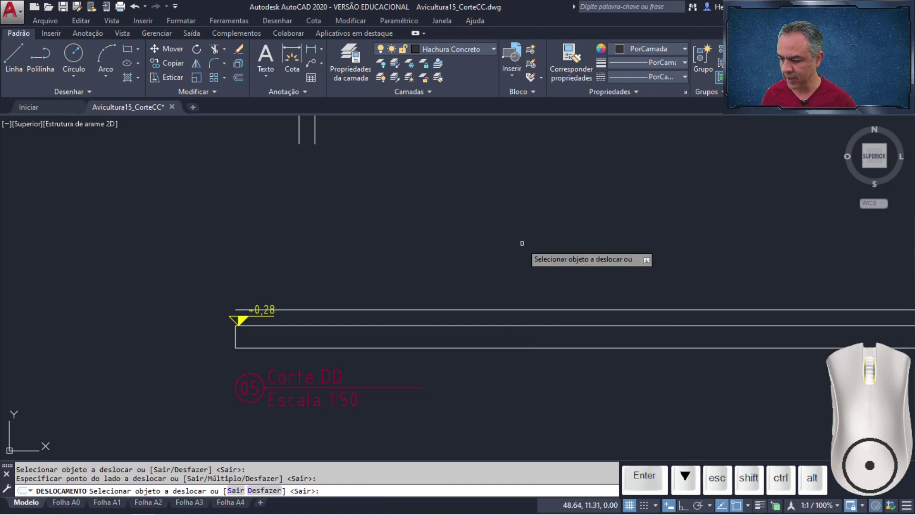
pyautogui.press('Return')
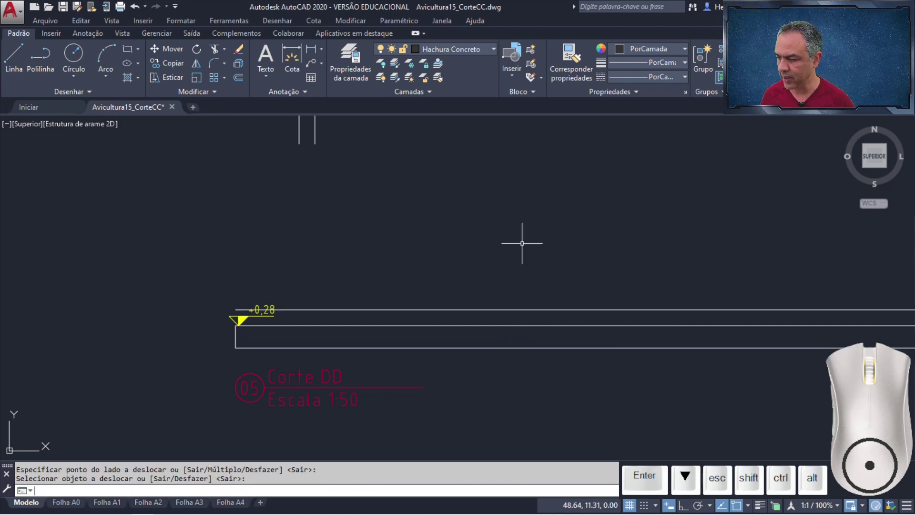
# Step: Move the right door with its lintel, sill and projection lines straight up onto the new floor line
pyautogui.scroll(-2, 705, 241)
pyautogui.scroll(4, 455, 284)
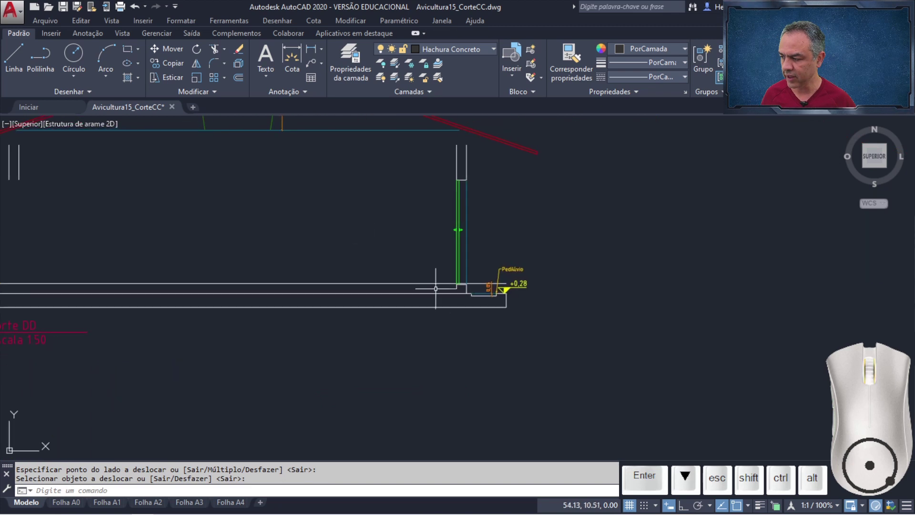
pyautogui.scroll(1, 456, 284)
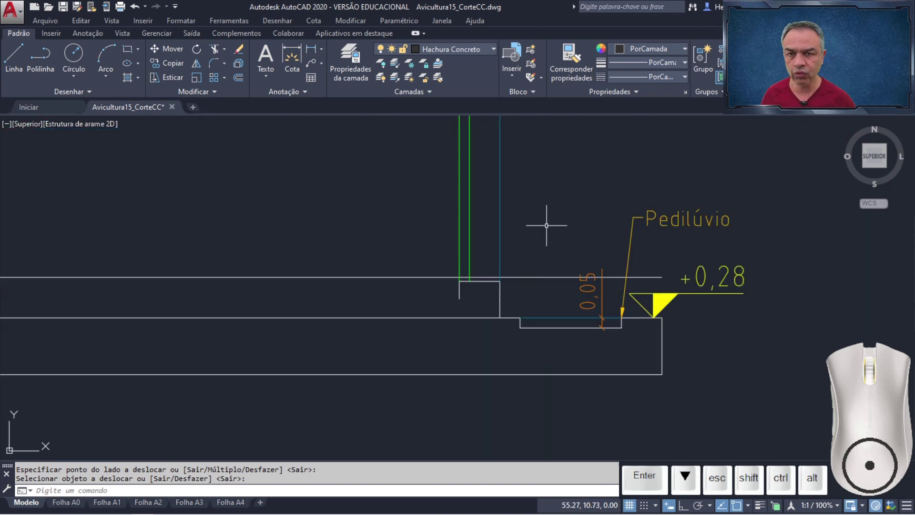
pyautogui.scroll(-4, 547, 226)
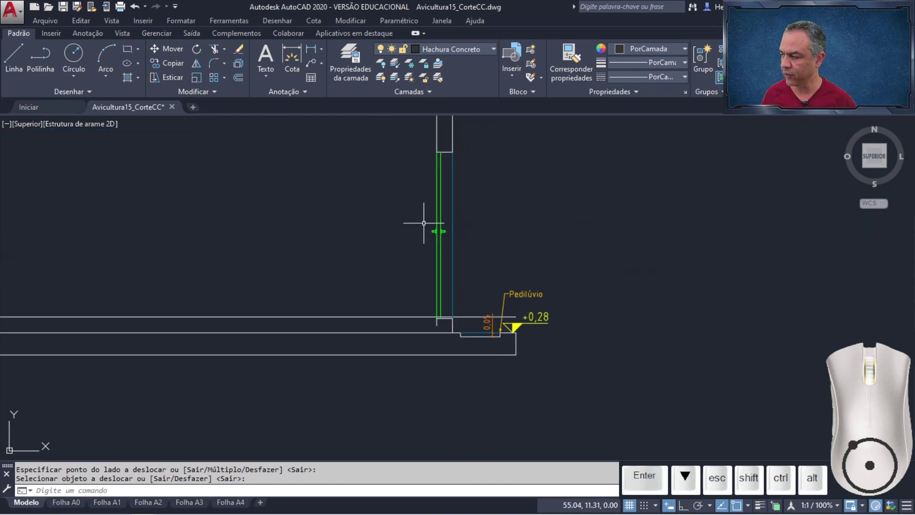
pyautogui.click(170, 49)
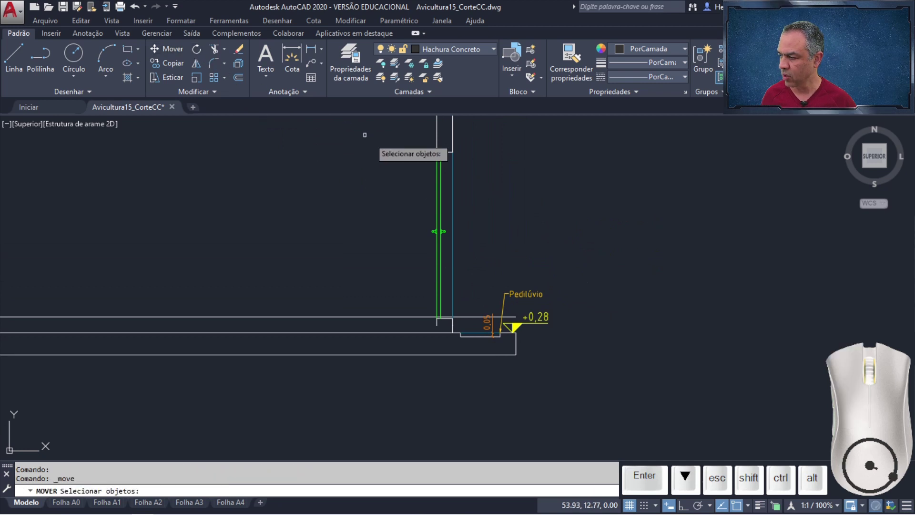
pyautogui.click(417, 140)
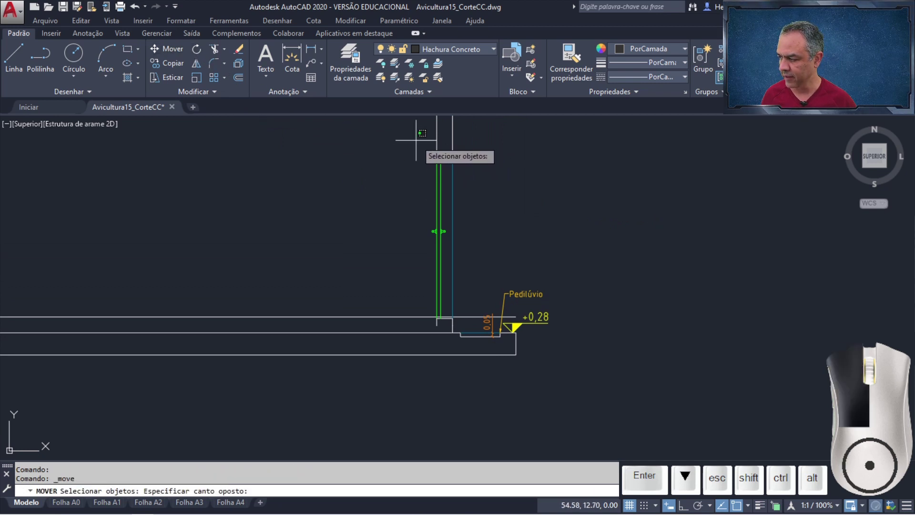
pyautogui.click(468, 308)
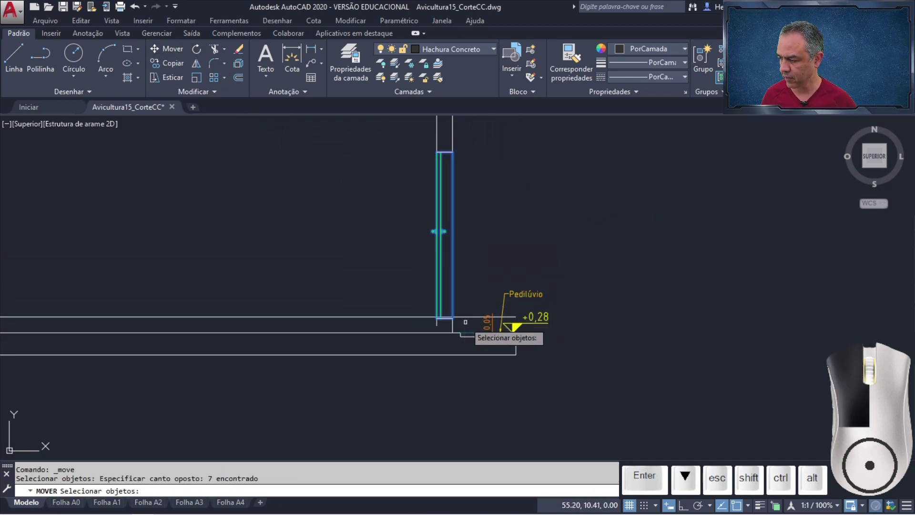
pyautogui.press('Return')
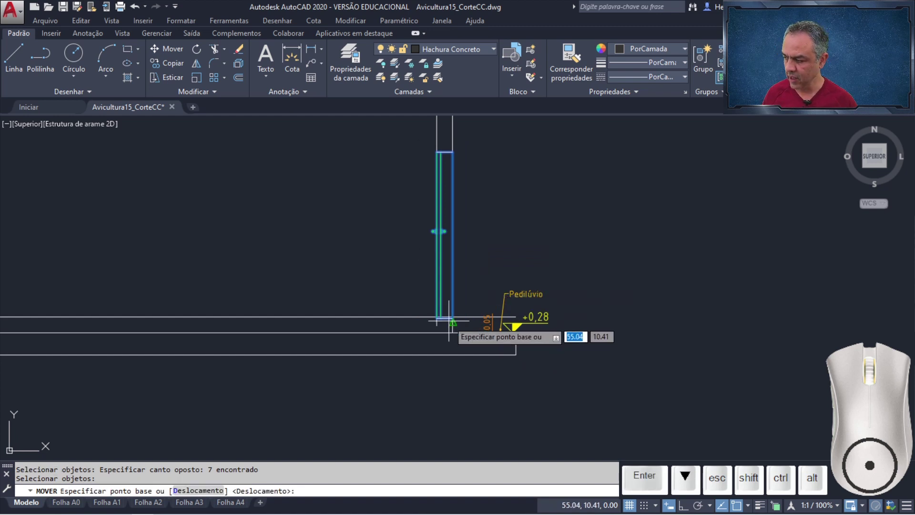
pyautogui.scroll(10, 458, 317)
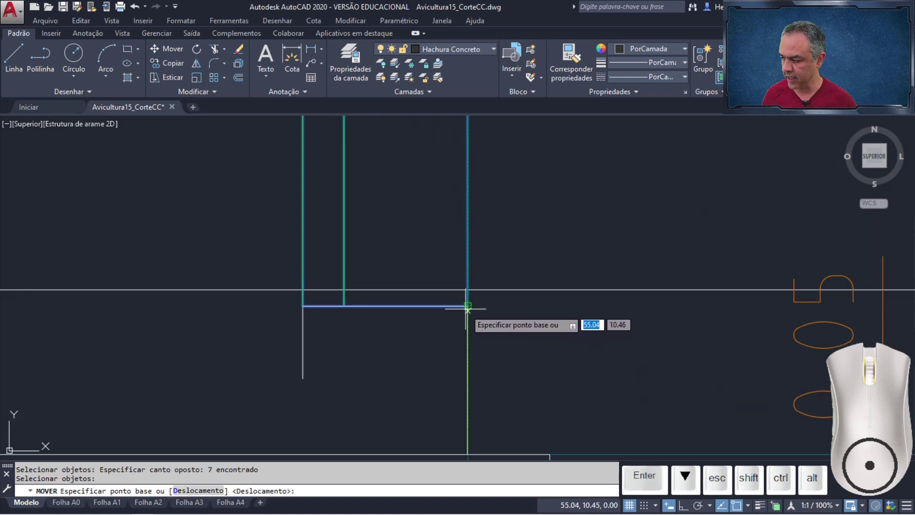
pyautogui.click(467, 306)
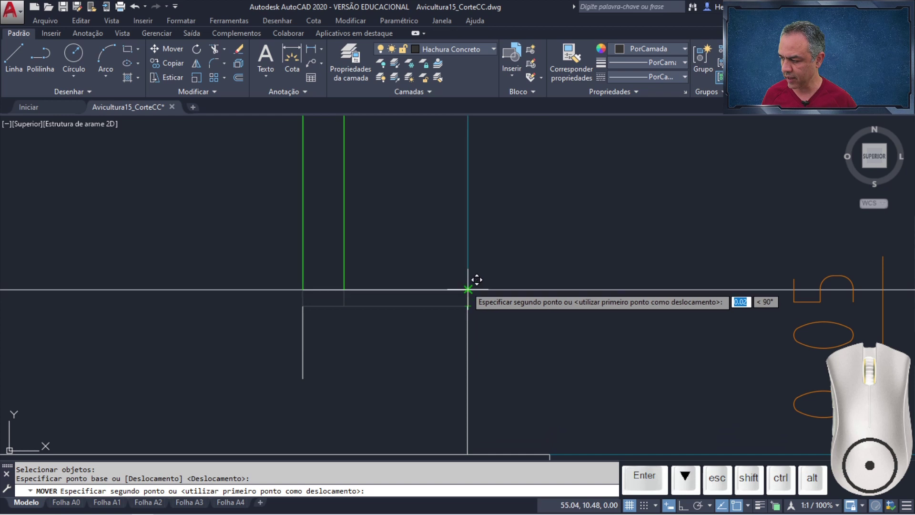
pyautogui.click(474, 285)
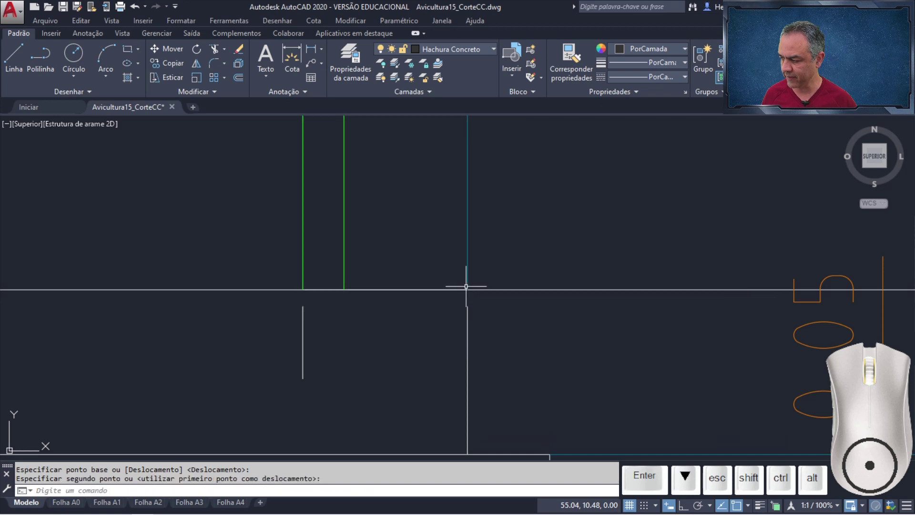
# Step: Erase the horizontal sill line under the right door and the short leftover vertical lines just below it
pyautogui.click(428, 288)
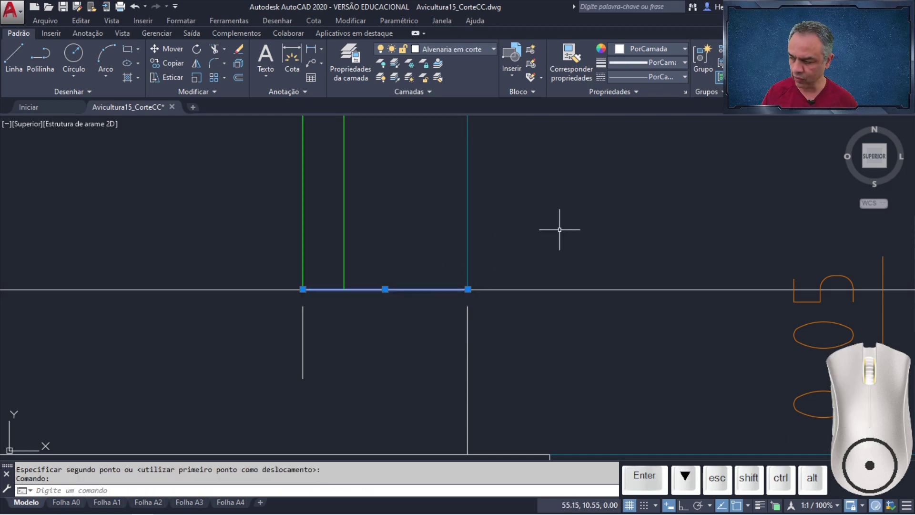
pyautogui.press('Delete')
pyautogui.click(510, 302)
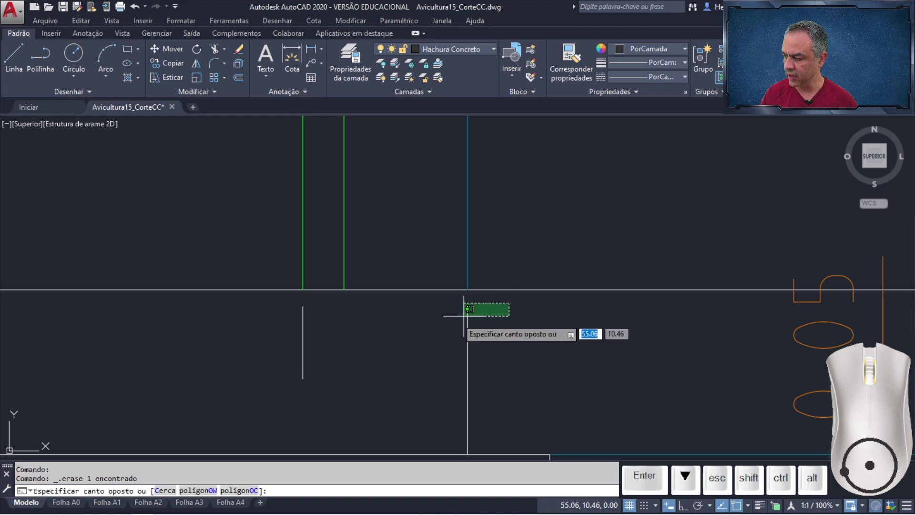
pyautogui.click(286, 338)
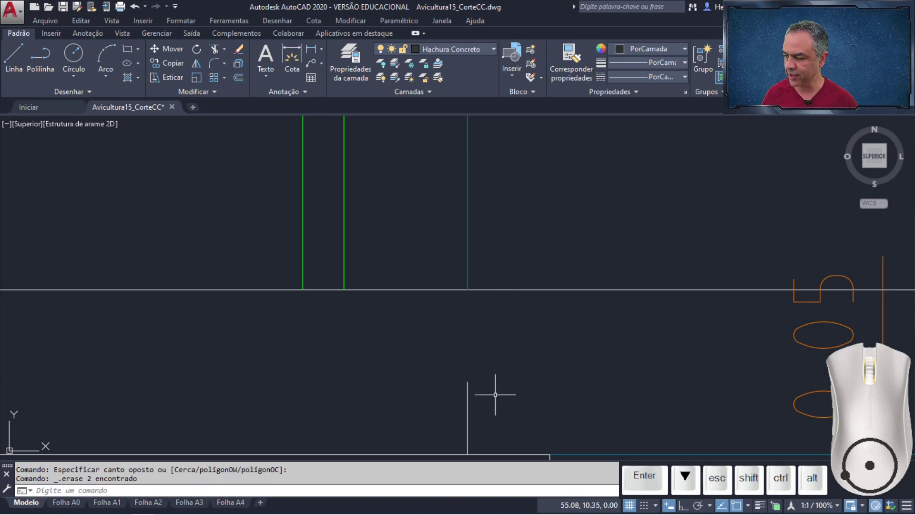
# Step: Stretch the short vertical line under the right door's outer edge up to the new floor line
pyautogui.click(468, 402)
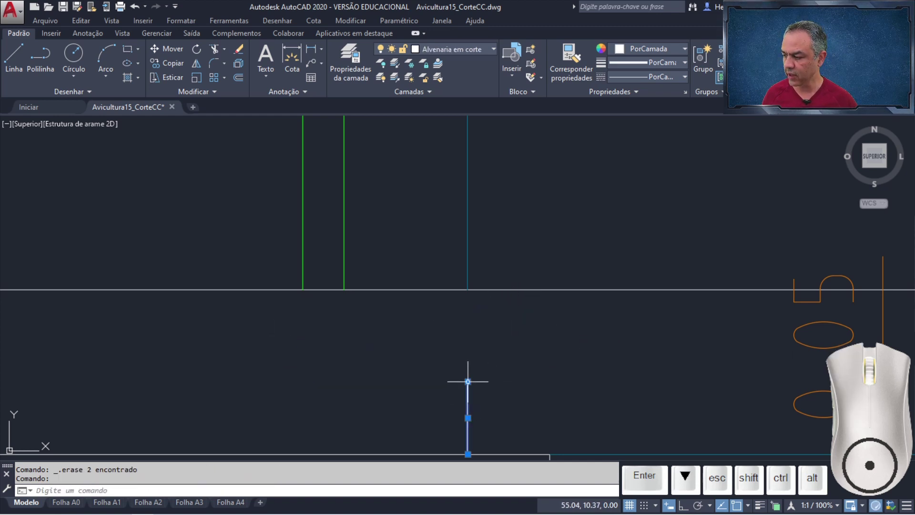
pyautogui.click(469, 382)
pyautogui.click(468, 289)
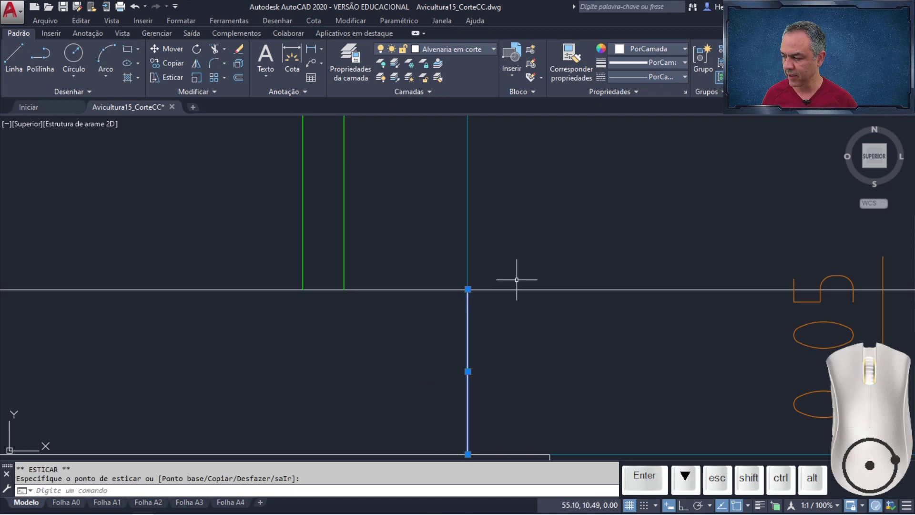
pyautogui.press('Escape')
# Step: Shorten the right end of the floor line back to the outer face of the right wall
pyautogui.moveTo(527, 269); pyautogui.dragTo(324, 303, button='middle')
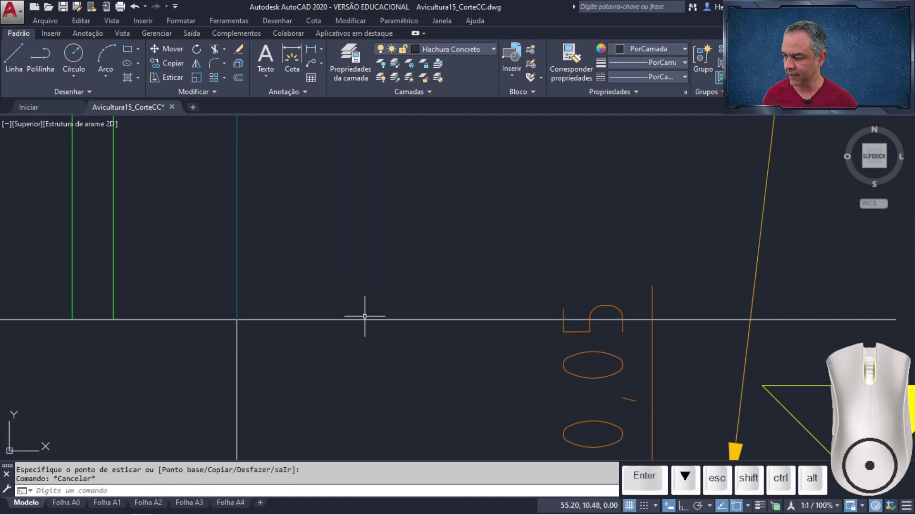
pyautogui.click(364, 318)
pyautogui.scroll(-2, 633, 265)
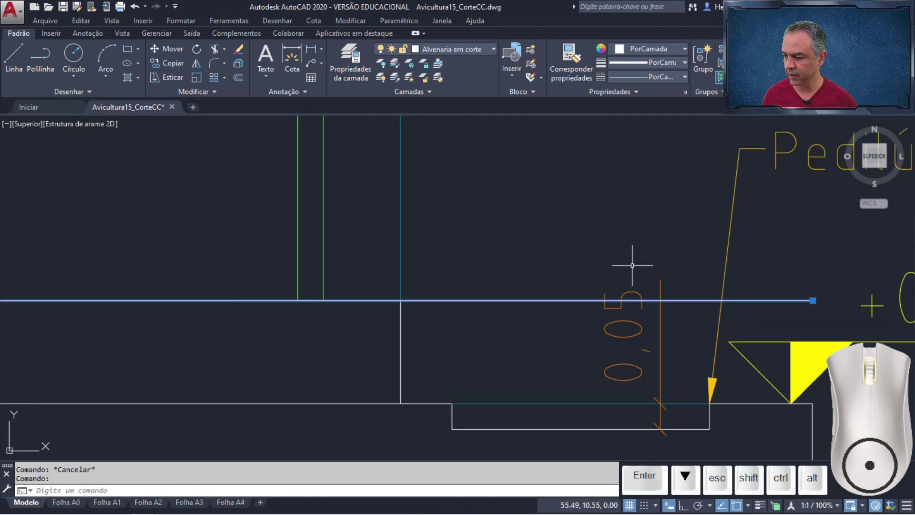
pyautogui.click(813, 299)
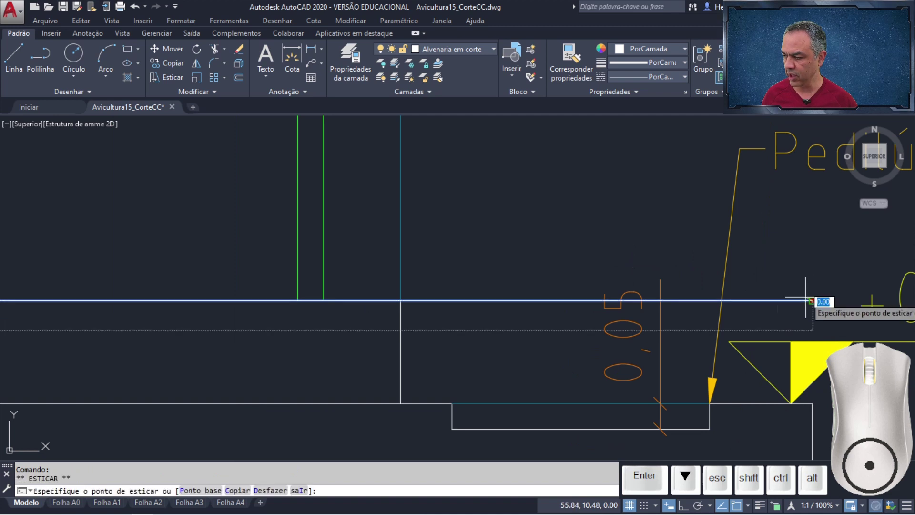
pyautogui.click(400, 300)
pyautogui.press('Escape')
pyautogui.moveTo(465, 234); pyautogui.dragTo(463, 266, button='middle')
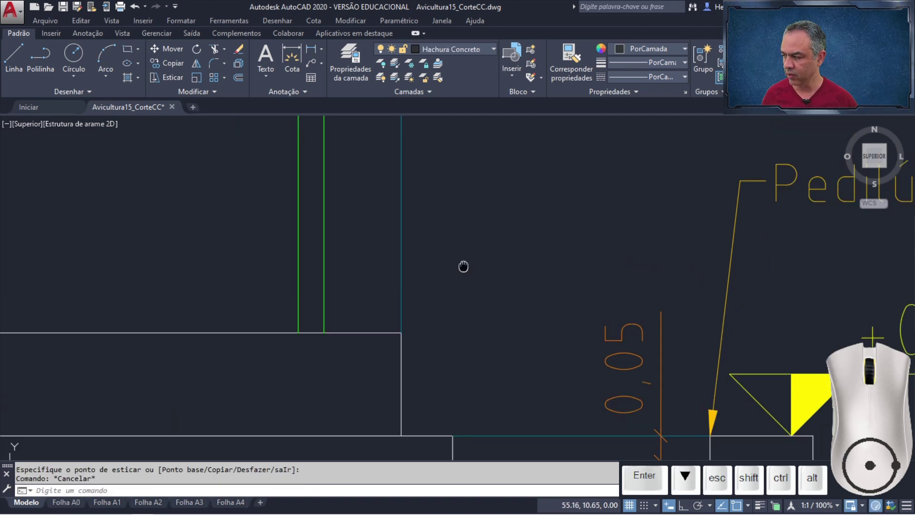
# Step: Shorten both vertical wall lines above the right door so they end at the horizontal line above the door opening
pyautogui.scroll(-4, 458, 274)
pyautogui.scroll(4, 444, 219)
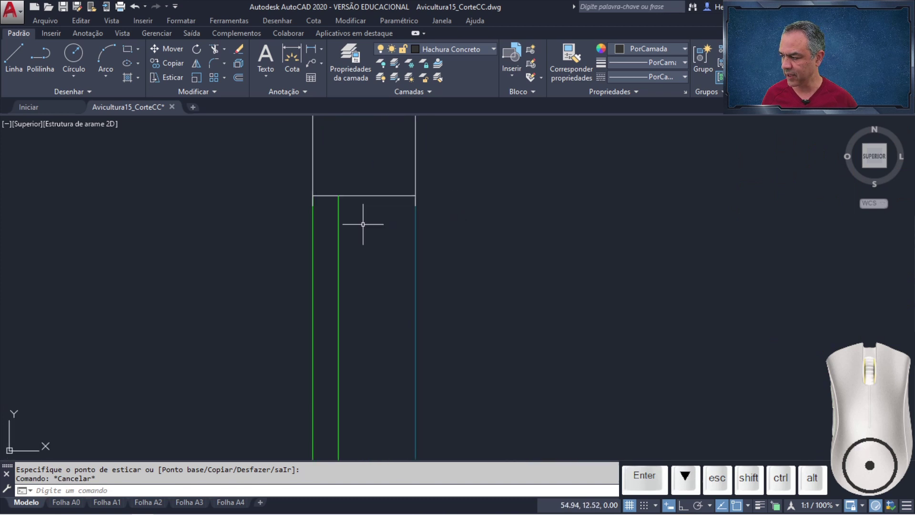
pyautogui.scroll(2, 363, 224)
pyautogui.moveTo(469, 153); pyautogui.dragTo(444, 201, button='middle')
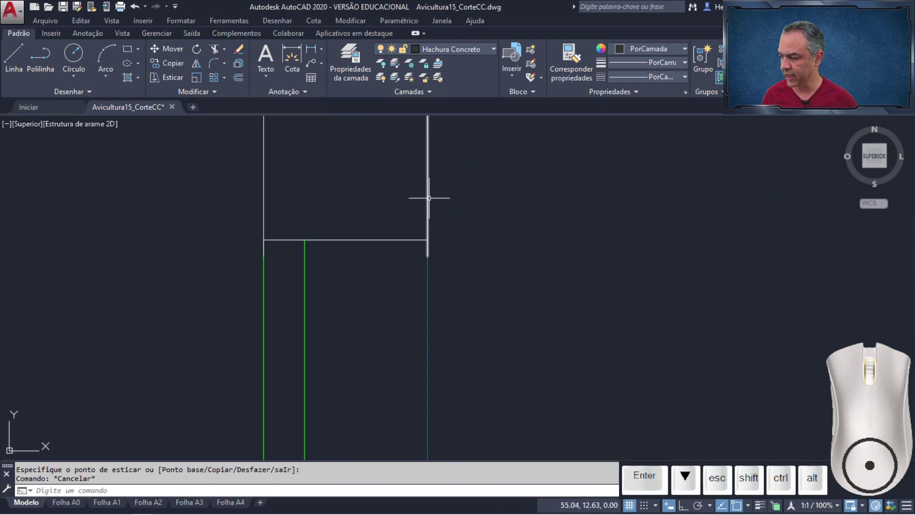
pyautogui.click(429, 198)
pyautogui.click(429, 256)
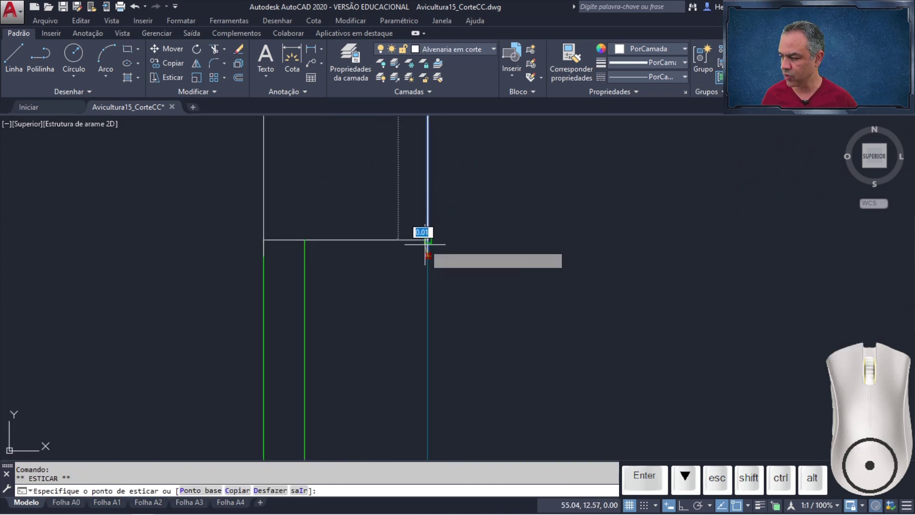
pyautogui.press('Escape')
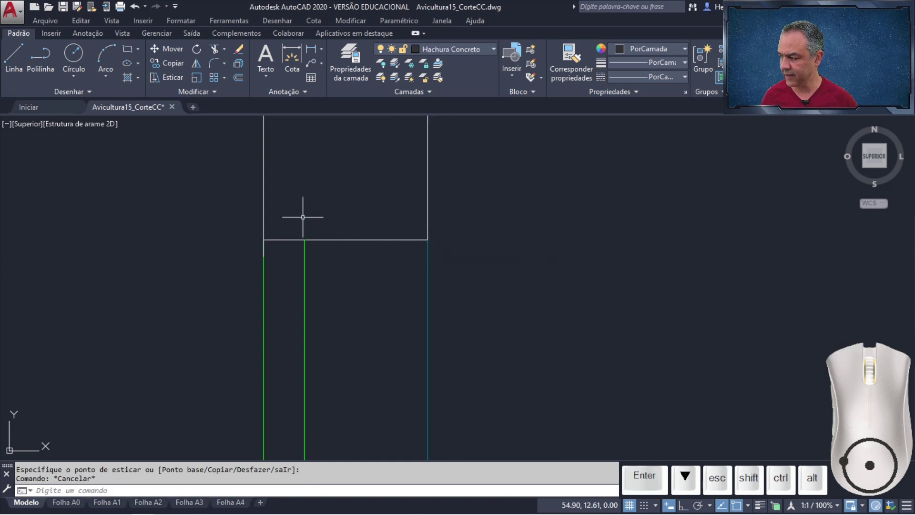
pyautogui.click(264, 217)
pyautogui.click(263, 255)
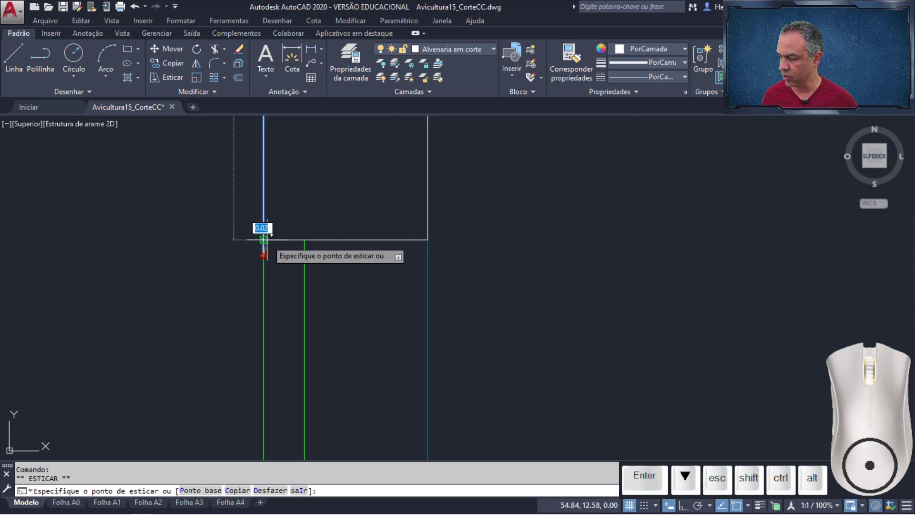
pyautogui.click(264, 240)
pyautogui.press('Escape')
# Step: Extend both lines of the left wall down to the floor line, and its outer line further to the base line
pyautogui.scroll(-6, 493, 219)
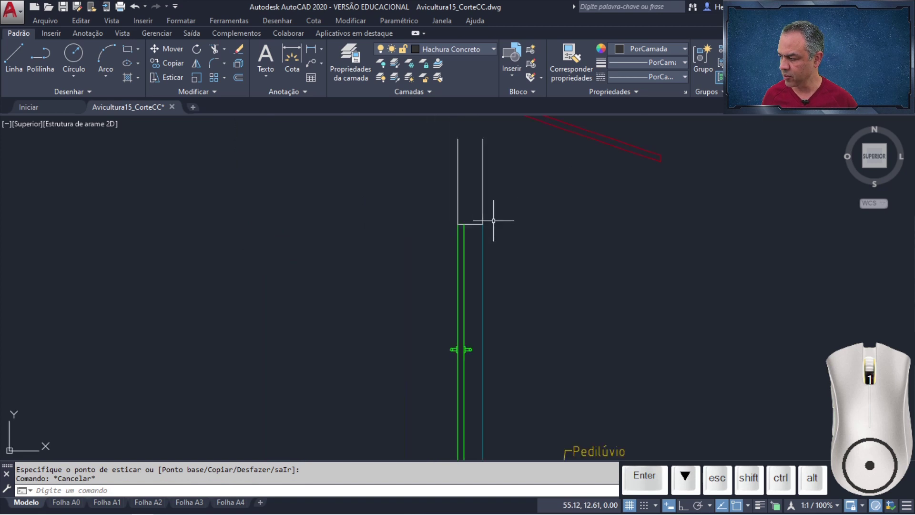
pyautogui.moveTo(319, 243); pyautogui.dragTo(760, 252, button='middle')
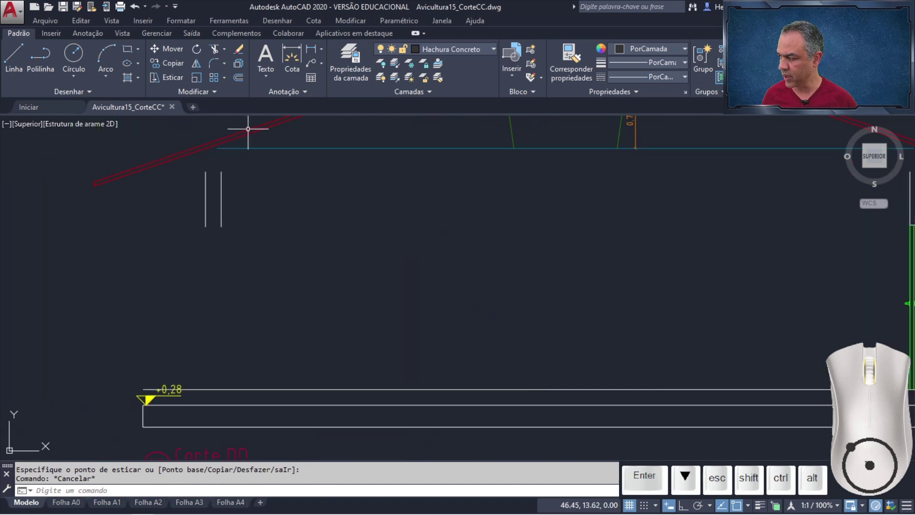
pyautogui.click(221, 50)
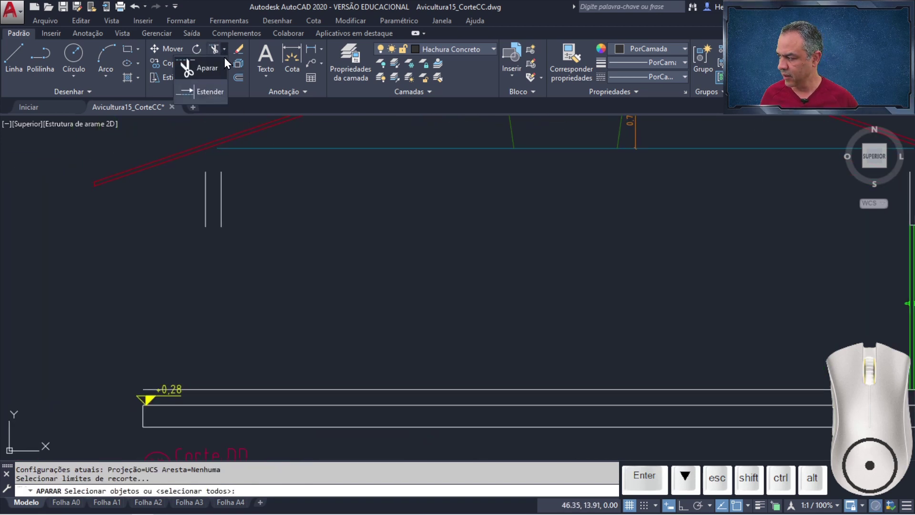
pyautogui.click(218, 94)
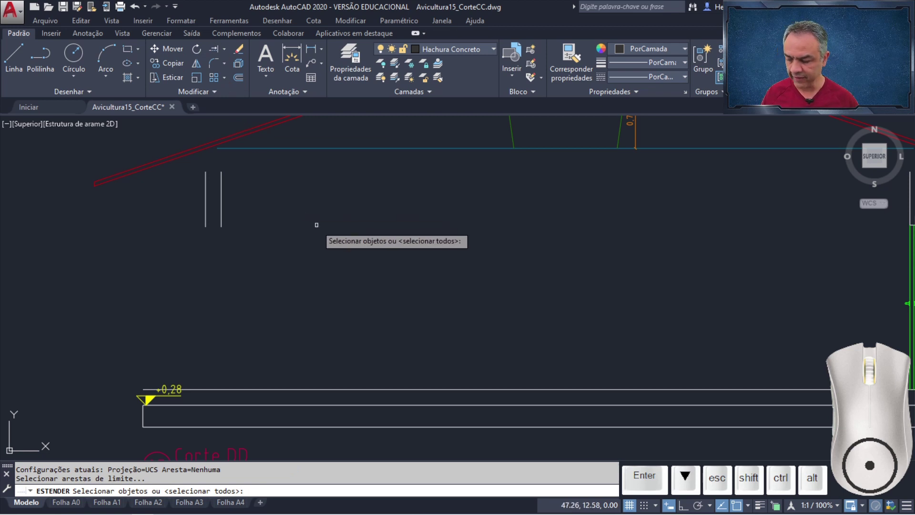
pyautogui.press('Return')
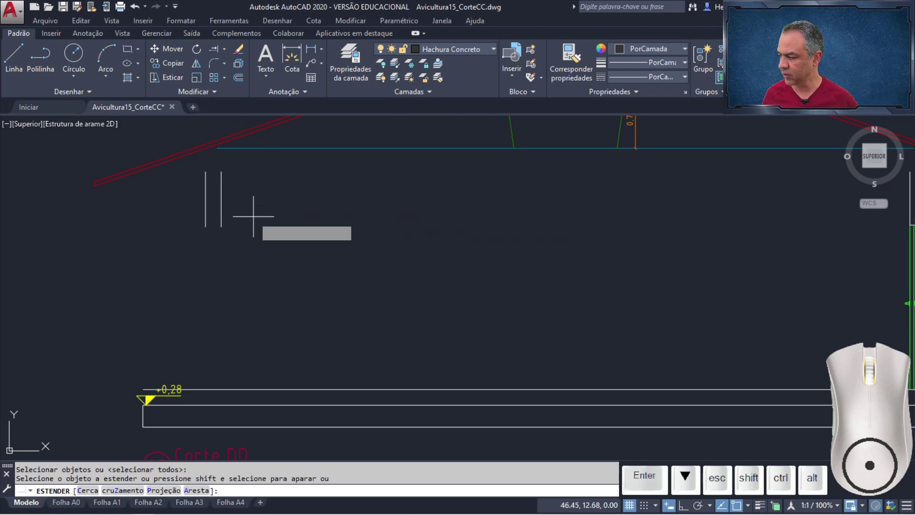
pyautogui.click(253, 216)
pyautogui.click(200, 222)
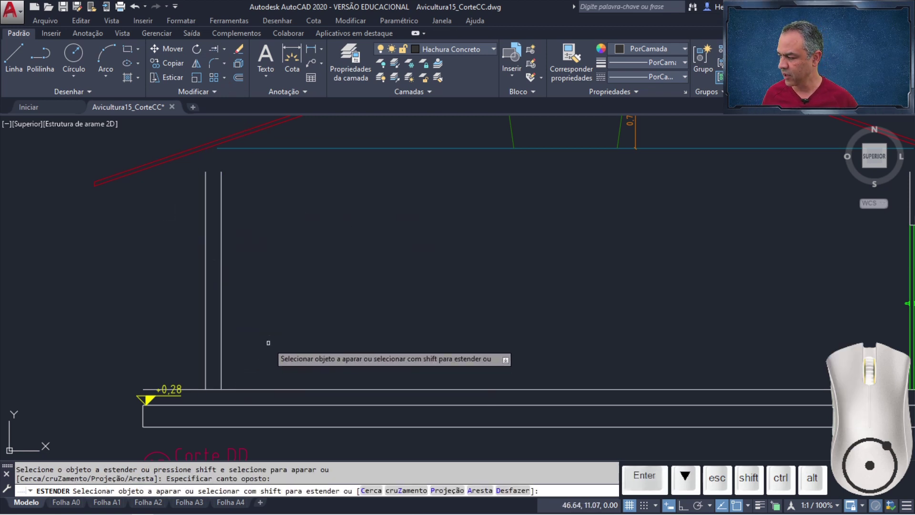
pyautogui.moveTo(268, 343); pyautogui.dragTo(308, 271, button='middle')
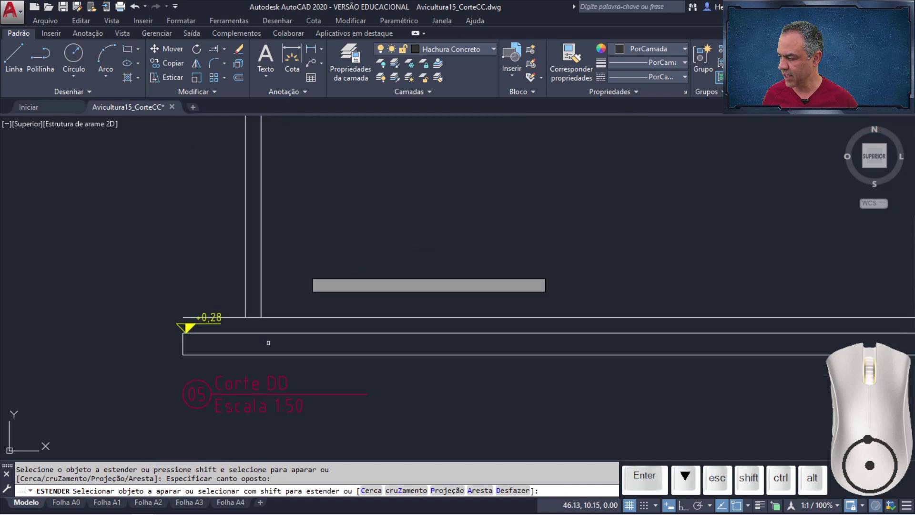
pyautogui.click(245, 300)
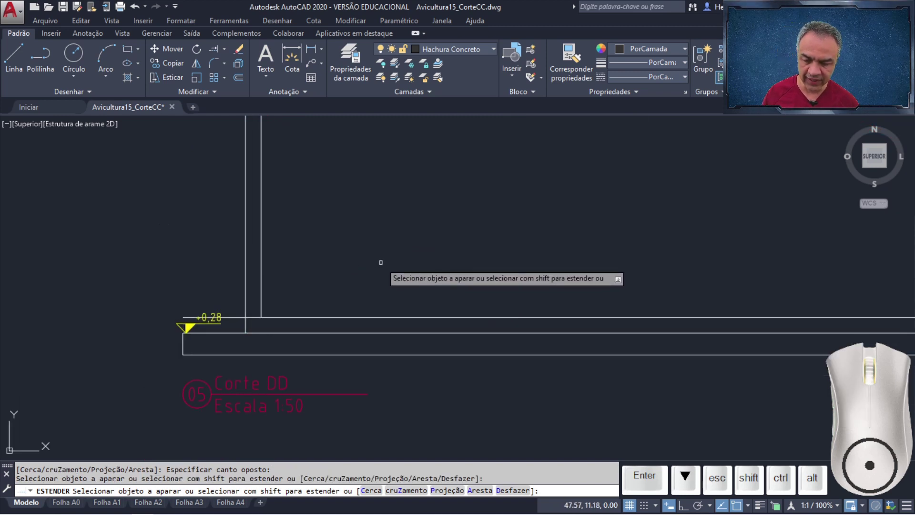
pyautogui.press('Return')
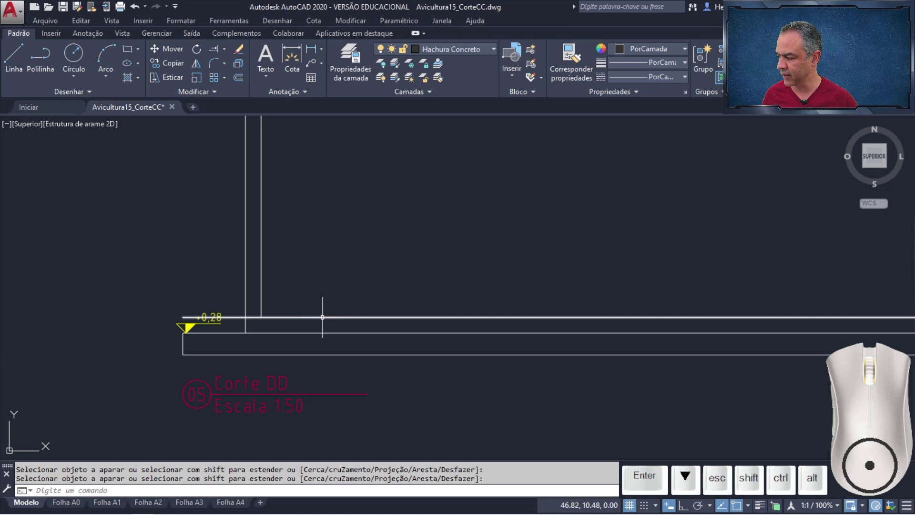
# Step: Shorten the left end of the floor line to the outer face of the left wall
pyautogui.click(323, 317)
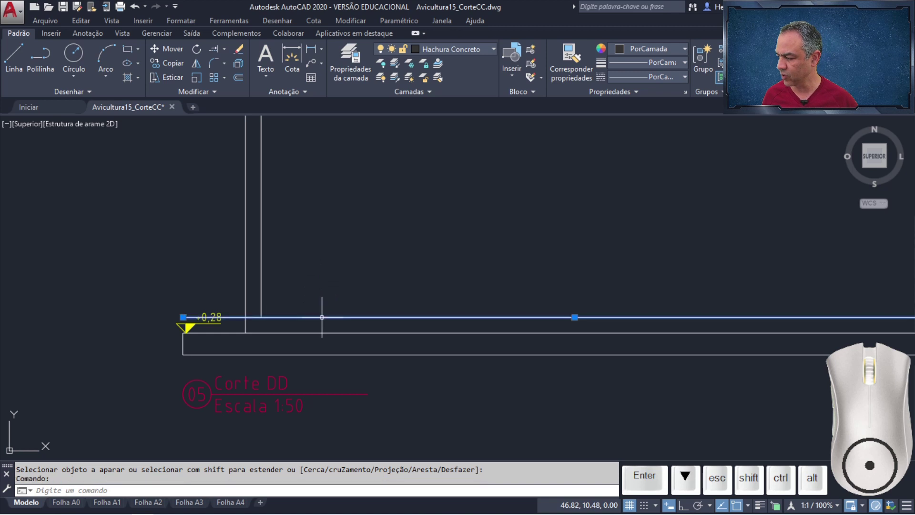
pyautogui.click(183, 317)
pyautogui.click(246, 317)
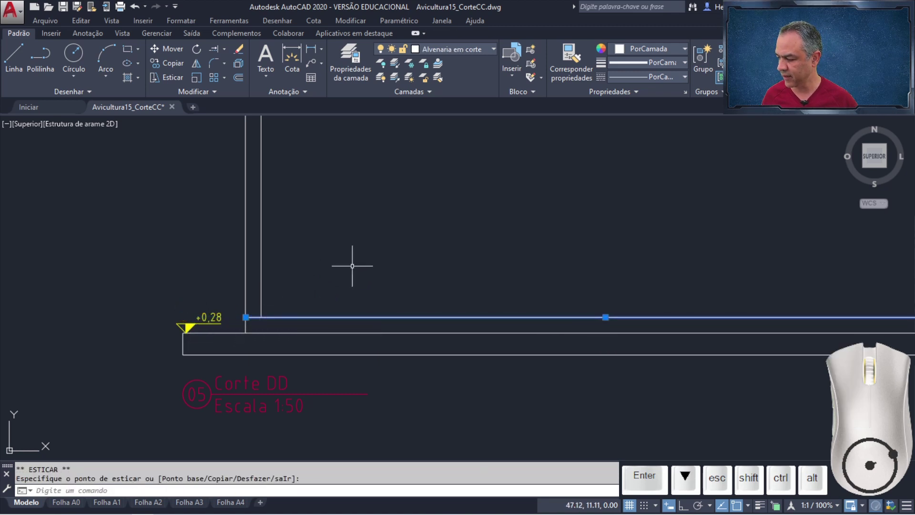
pyautogui.press('Escape')
# Step: Trim away the part of the lower base line between the left and right walls, just under the new floor line
pyautogui.scroll(-5, 423, 256)
pyautogui.moveTo(438, 239); pyautogui.dragTo(346, 286, button='middle')
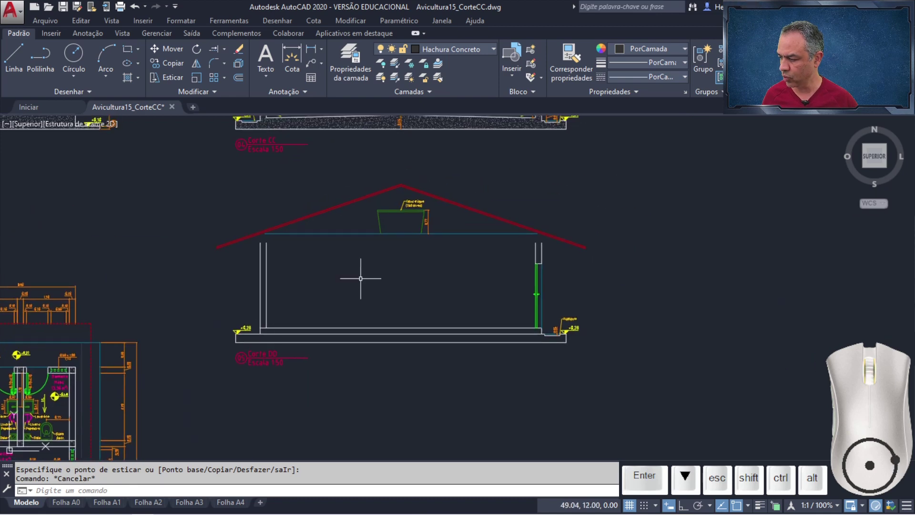
pyautogui.scroll(4, 360, 278)
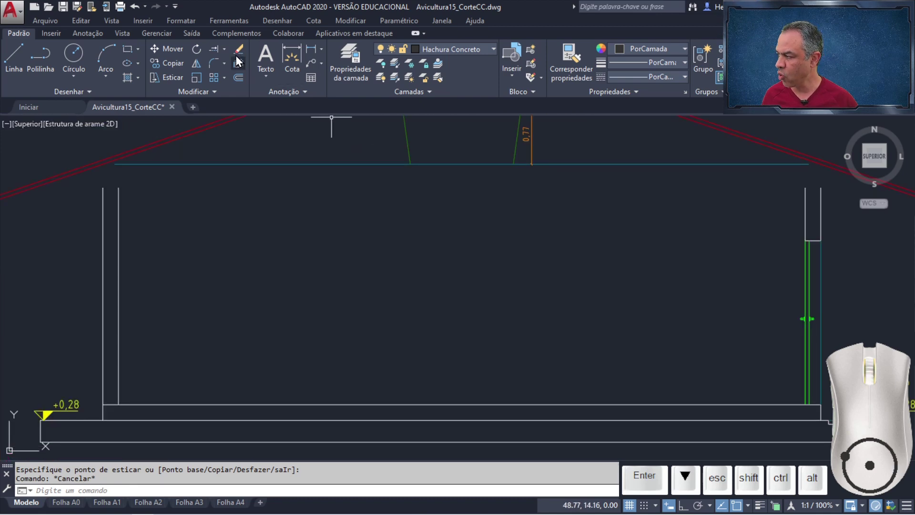
pyautogui.click(224, 50)
pyautogui.click(221, 70)
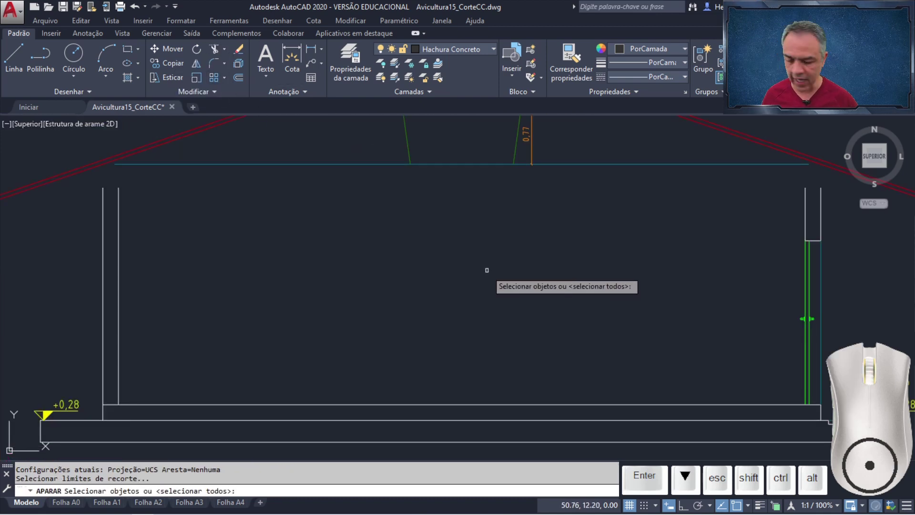
pyautogui.press('Return')
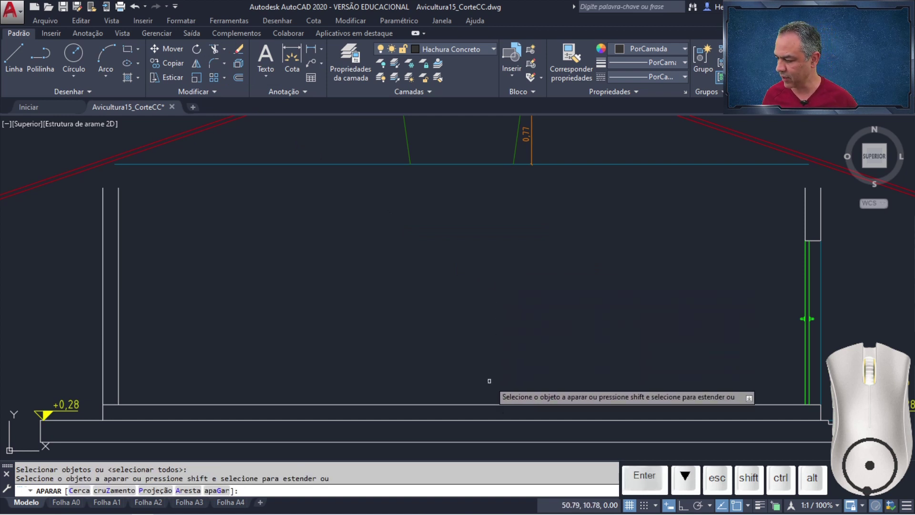
pyautogui.click(499, 413)
pyautogui.click(471, 432)
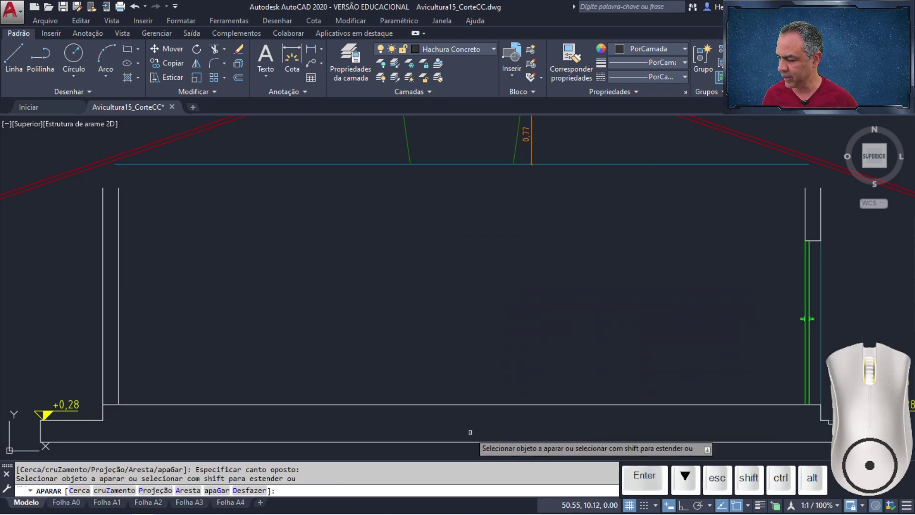
pyautogui.press('Return')
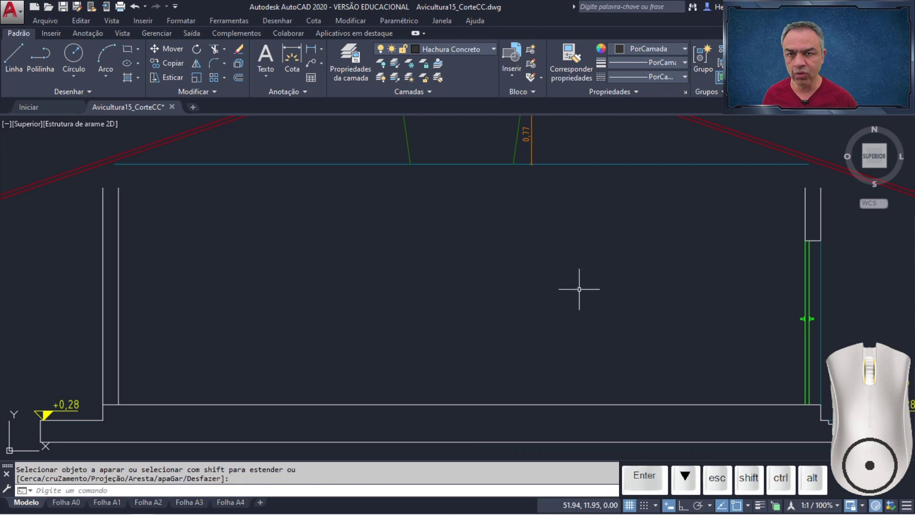
# Step: Offset the horizontal line under the water tank 0.1 downward to form the slab thickness
pyautogui.moveTo(485, 192)
pyautogui.mouseDown(button='middle')
pyautogui.moveTo(478, 184)
pyautogui.moveTo(495, 239)
pyautogui.moveTo(528, 251)
pyautogui.mouseUp(button='middle')
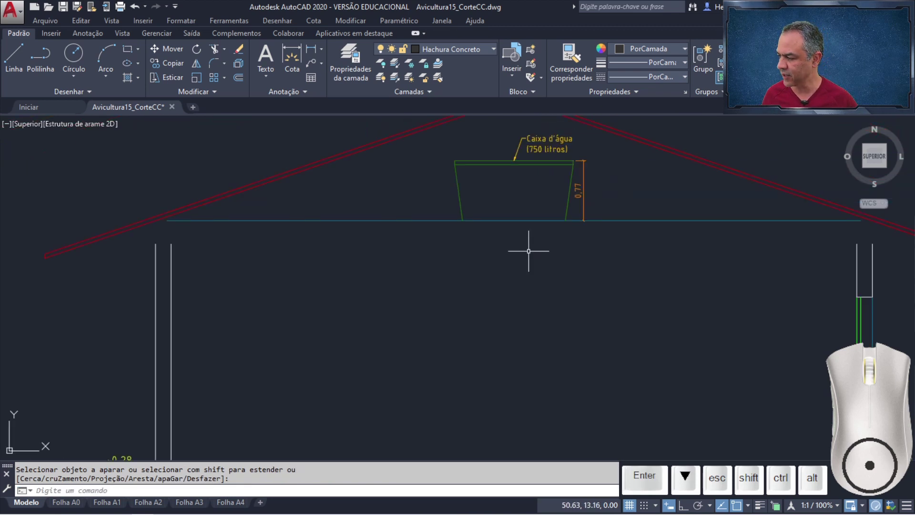
pyautogui.click(239, 78)
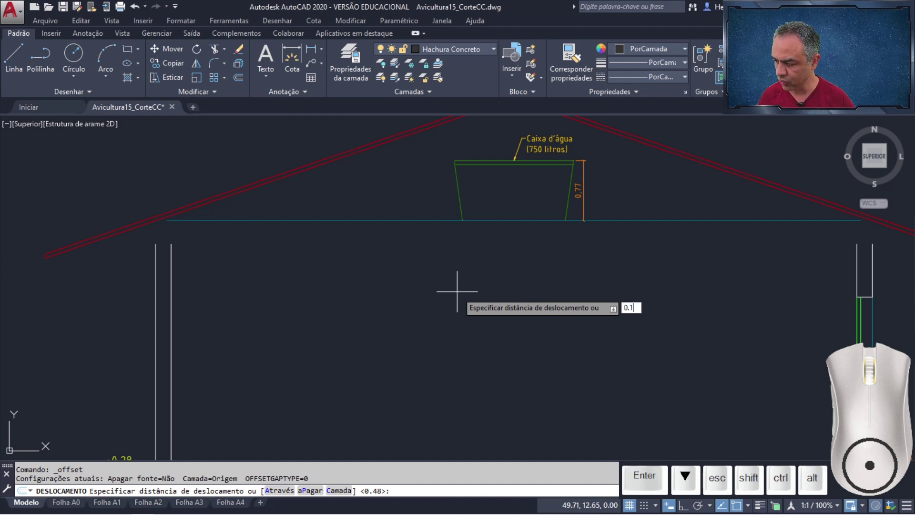
pyautogui.press('Return')
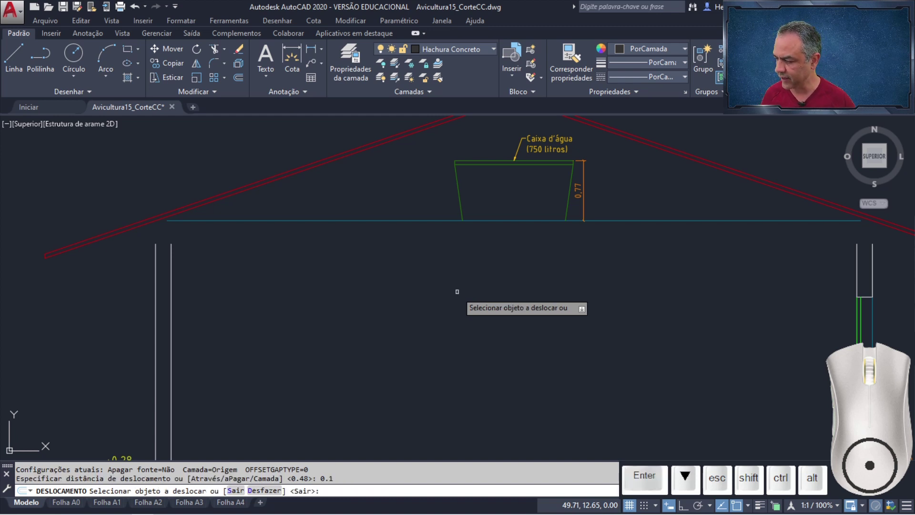
pyautogui.click(422, 222)
pyautogui.click(422, 262)
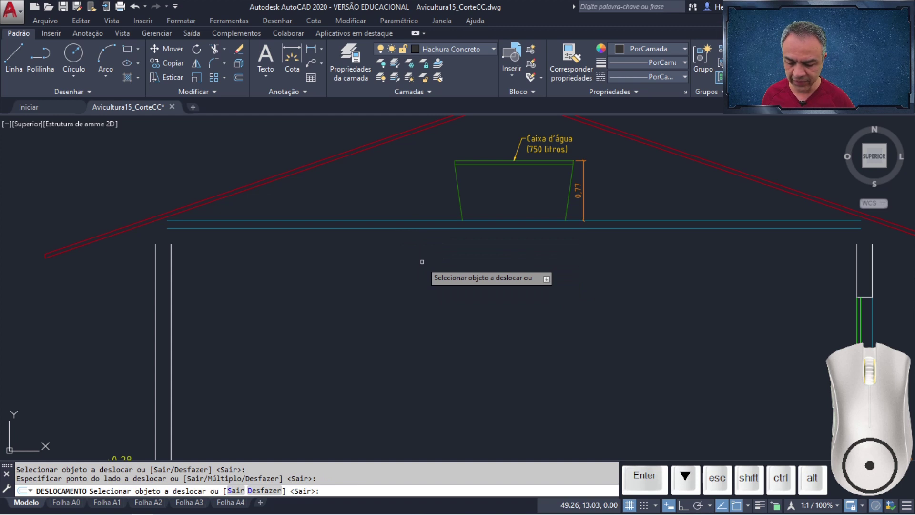
pyautogui.press('Return')
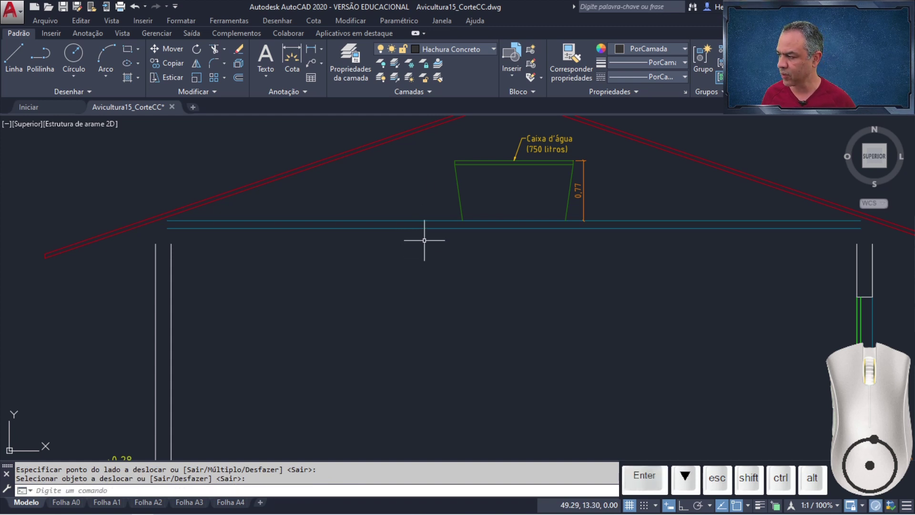
# Step: Match both horizontal slab lines under the water tank to the layer of the left wall, Alvenaria em corte
pyautogui.click(438, 76)
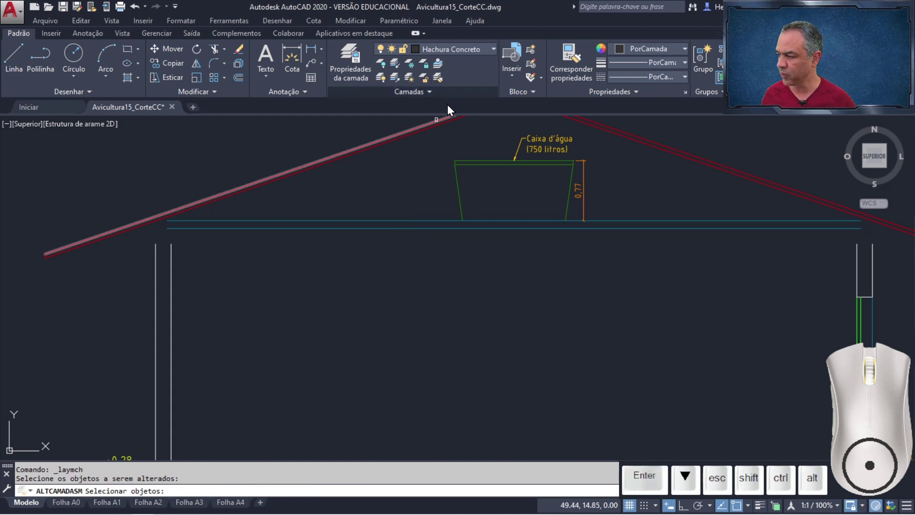
pyautogui.click(422, 175)
pyautogui.click(369, 270)
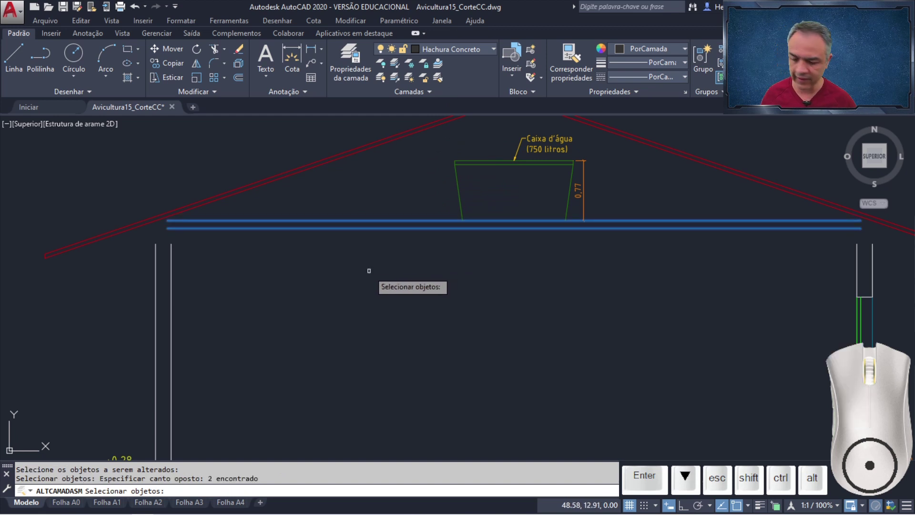
pyautogui.press('Return')
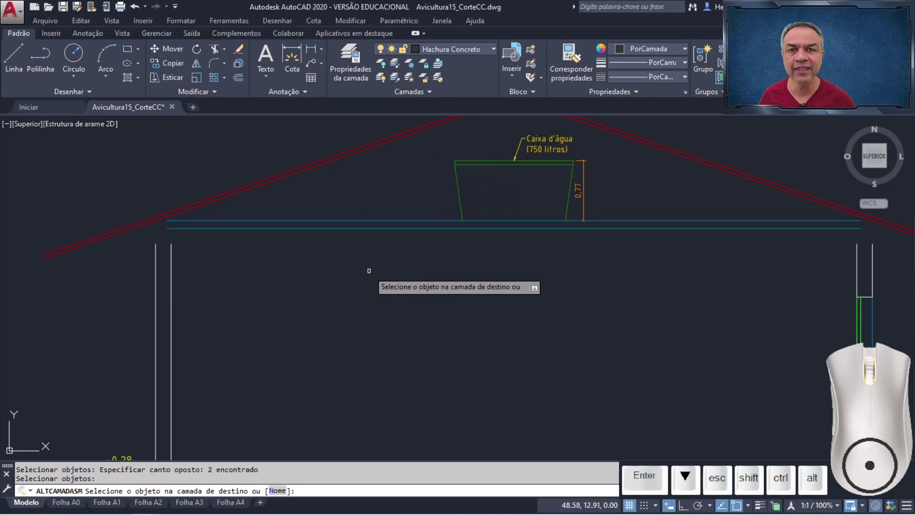
pyautogui.click(171, 293)
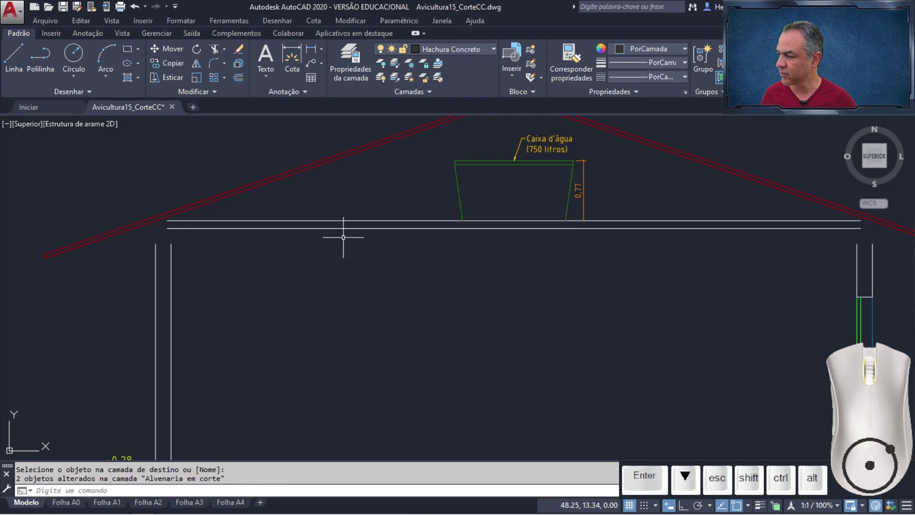
# Step: Make Alvenaria em corte the current layer and close the open tops of the left and right walls with short horizontal lines
pyautogui.click(494, 49)
pyautogui.scroll(5, 482, 100)
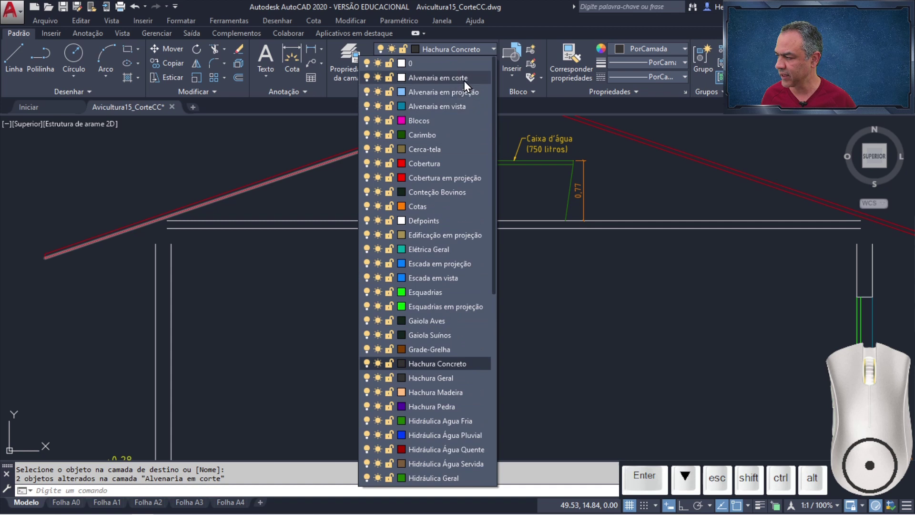
pyautogui.click(464, 79)
pyautogui.click(10, 62)
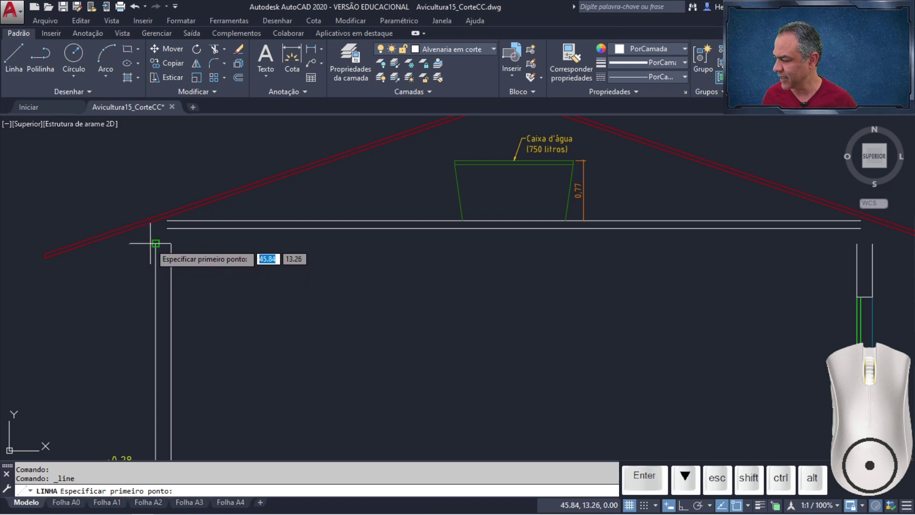
pyautogui.click(171, 244)
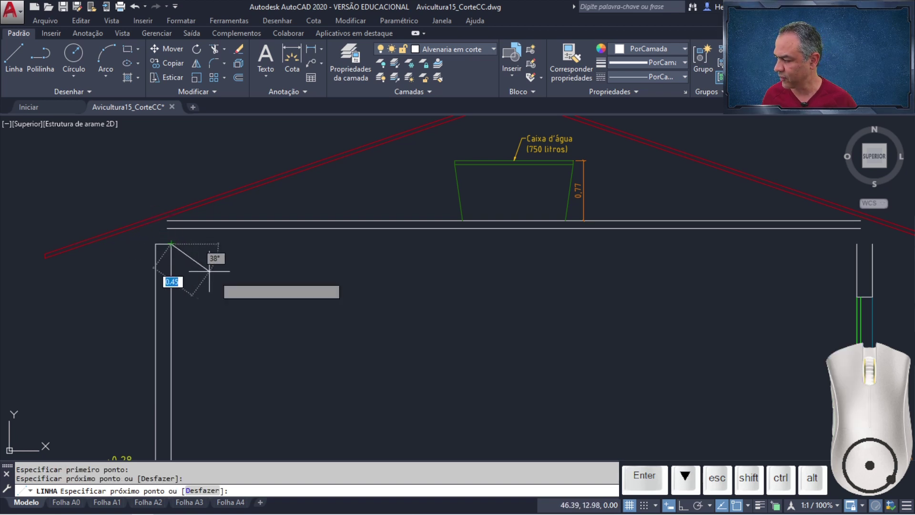
pyautogui.press('Return')
pyautogui.press('Return')
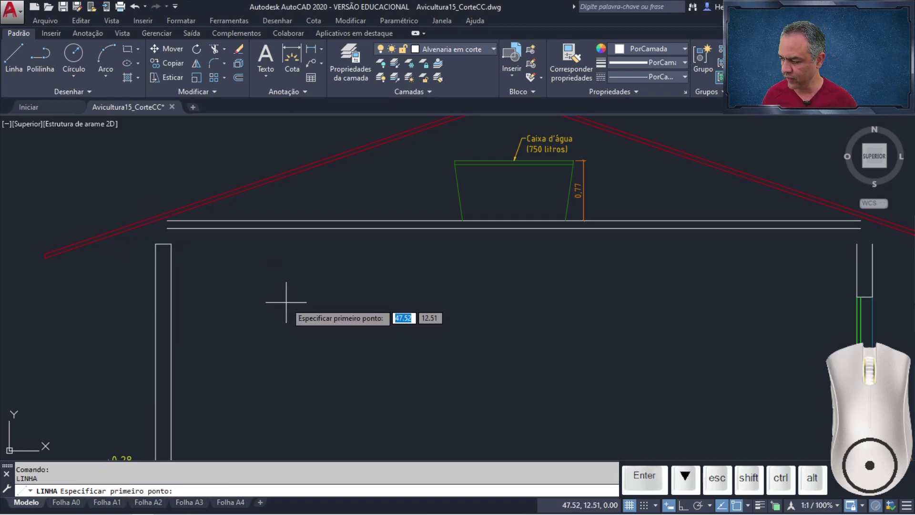
pyautogui.click(872, 243)
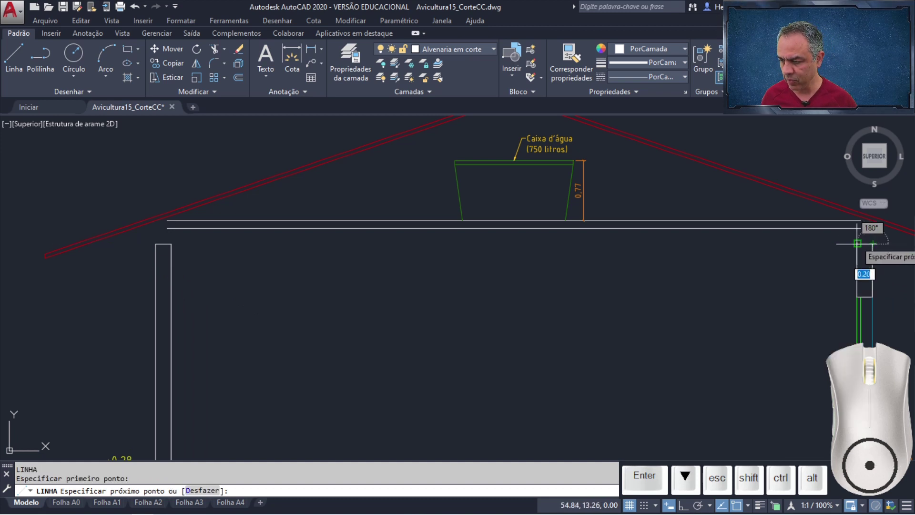
pyautogui.click(858, 243)
pyautogui.press('Return')
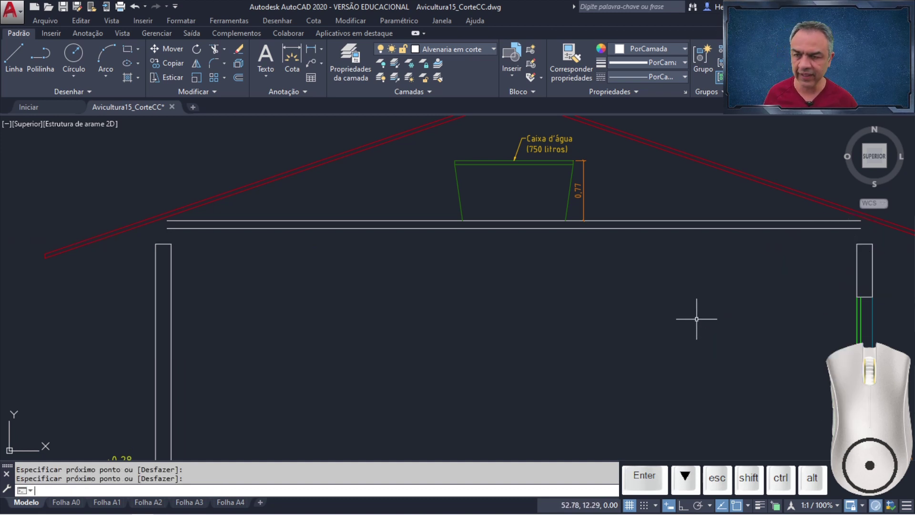
# Step: Using Fillet with the Multiple option, join the left wall's outer line to the upper slab line and its inner line to the lower one
pyautogui.click(215, 66)
pyautogui.moveTo(435, 278); pyautogui.dragTo(385, 277, button='middle')
pyautogui.press('Down')
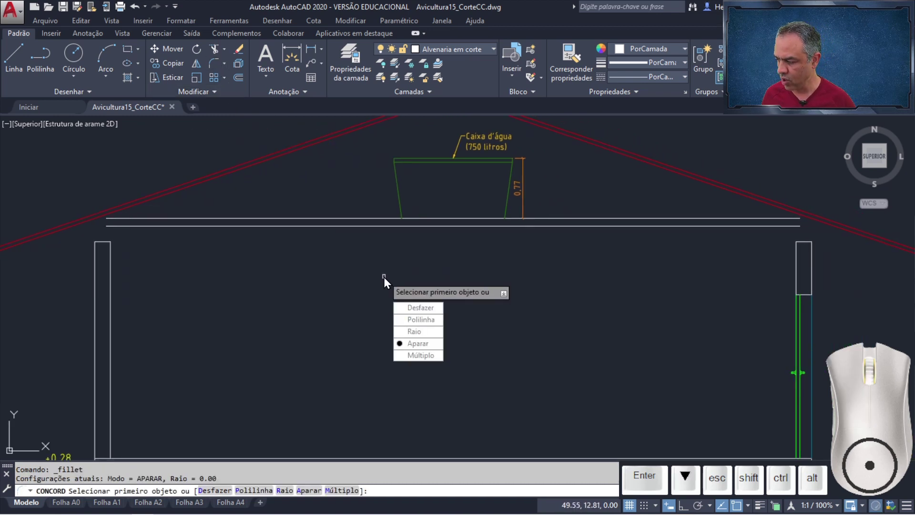
pyautogui.press('Down')
pyautogui.press('Return')
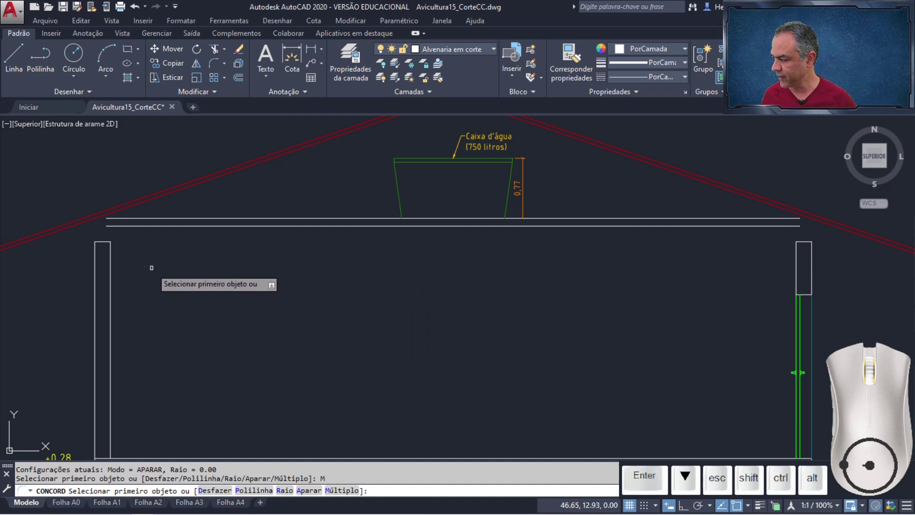
pyautogui.click(95, 258)
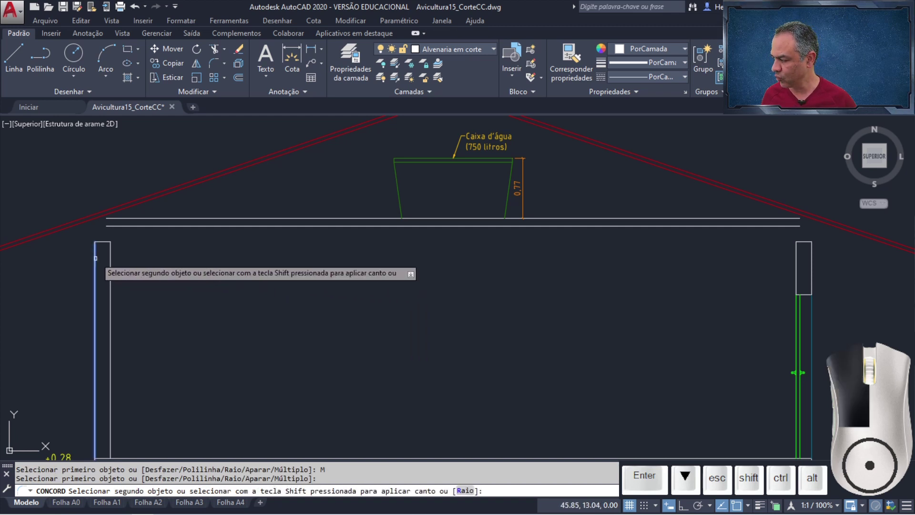
pyautogui.click(114, 219)
pyautogui.click(117, 225)
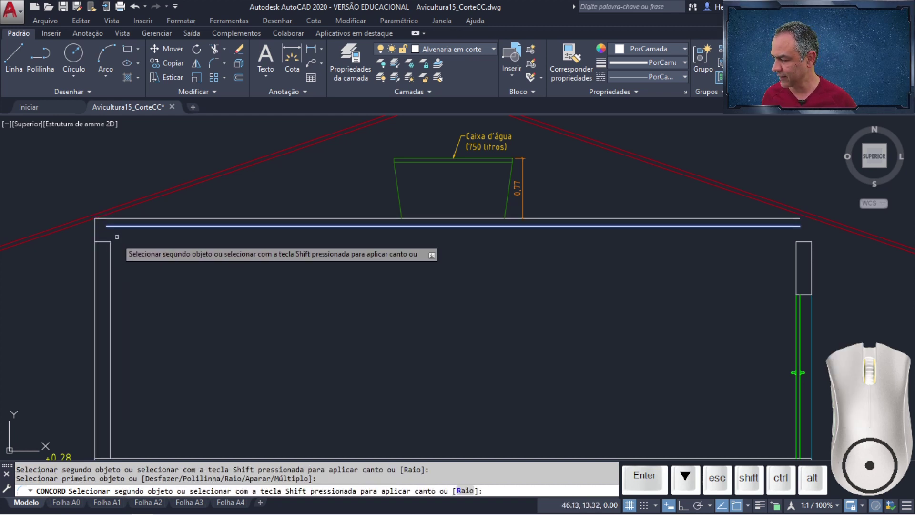
pyautogui.click(112, 261)
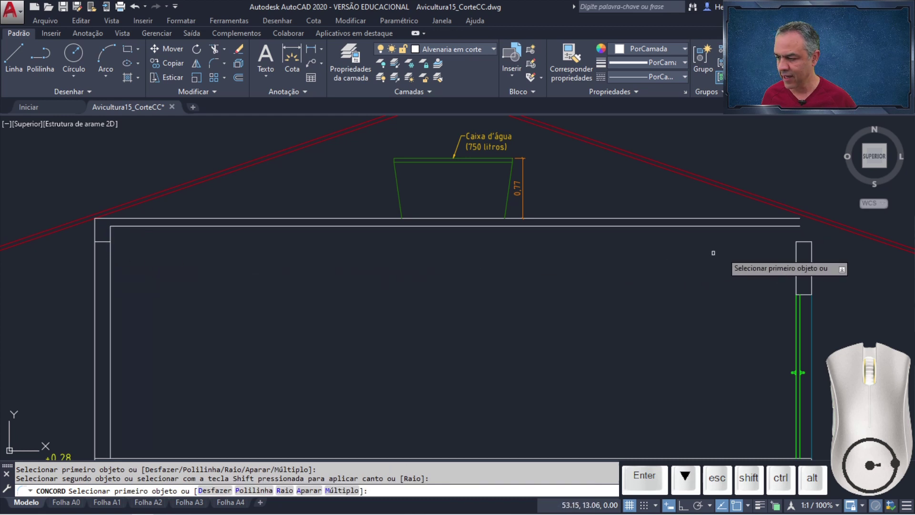
# Step: Fillet the right wall's outer line with the upper slab line and its inner line with the lower slab line
pyautogui.click(792, 219)
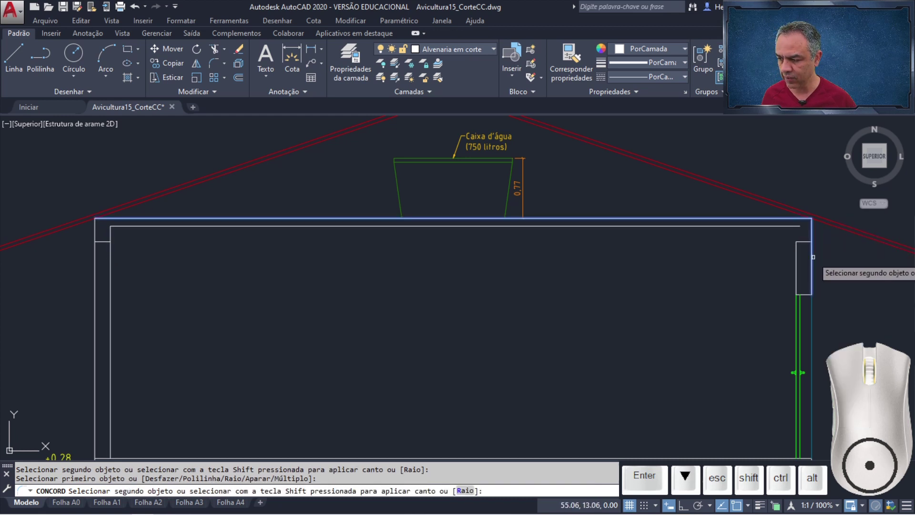
pyautogui.click(803, 253)
pyautogui.click(796, 258)
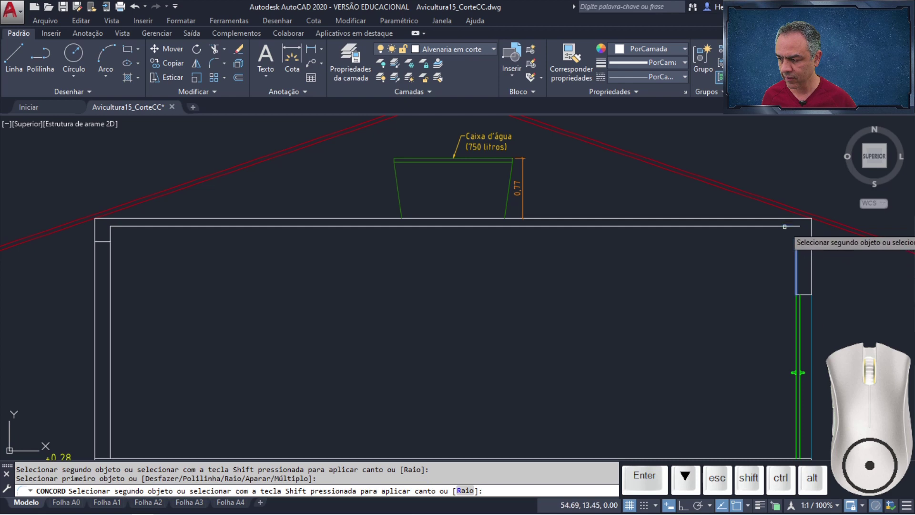
pyautogui.click(789, 226)
pyautogui.press('Return')
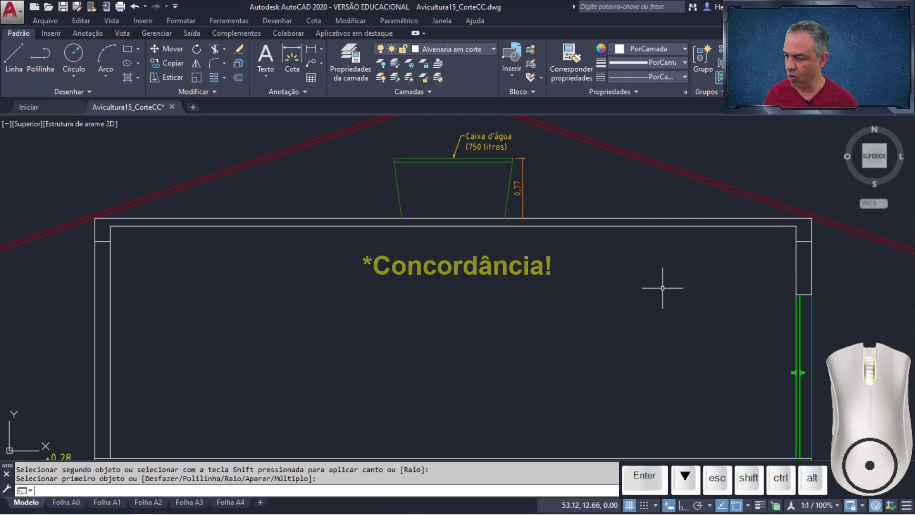
# Step: Rotate the whole Corte DD section, including its title, 90° clockwise about the lower left corner of its base
pyautogui.scroll(-4, 663, 288)
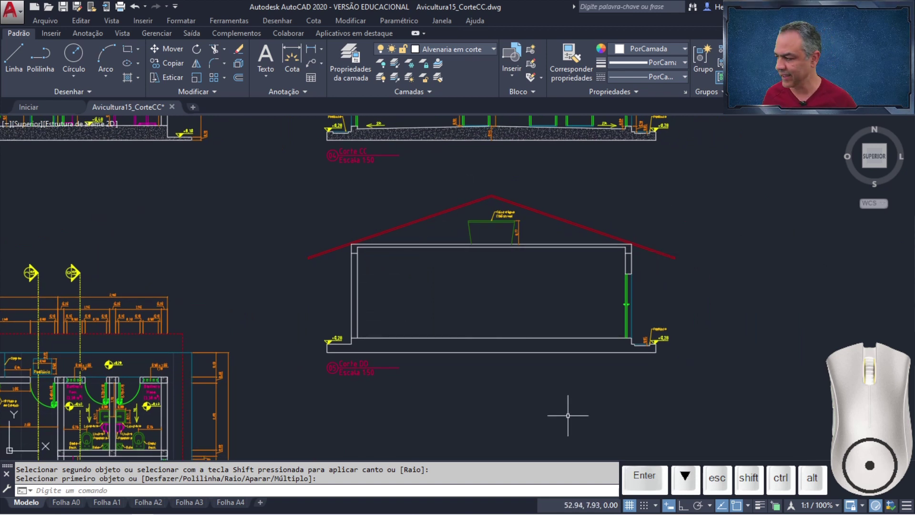
pyautogui.click(197, 49)
pyautogui.click(734, 174)
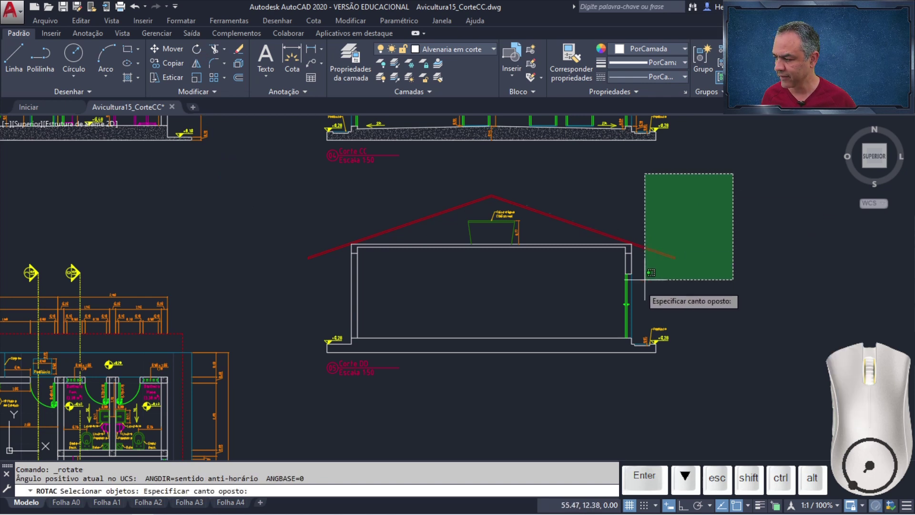
pyautogui.click(271, 397)
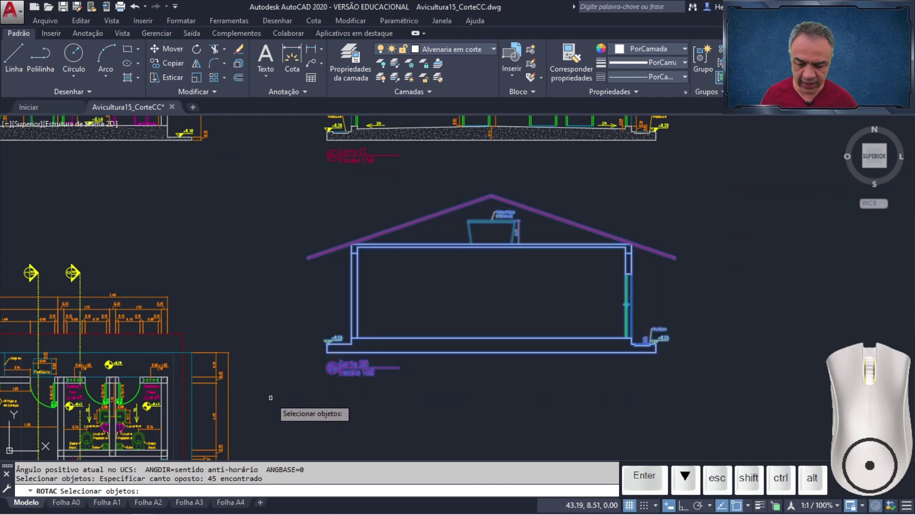
pyautogui.press('Return')
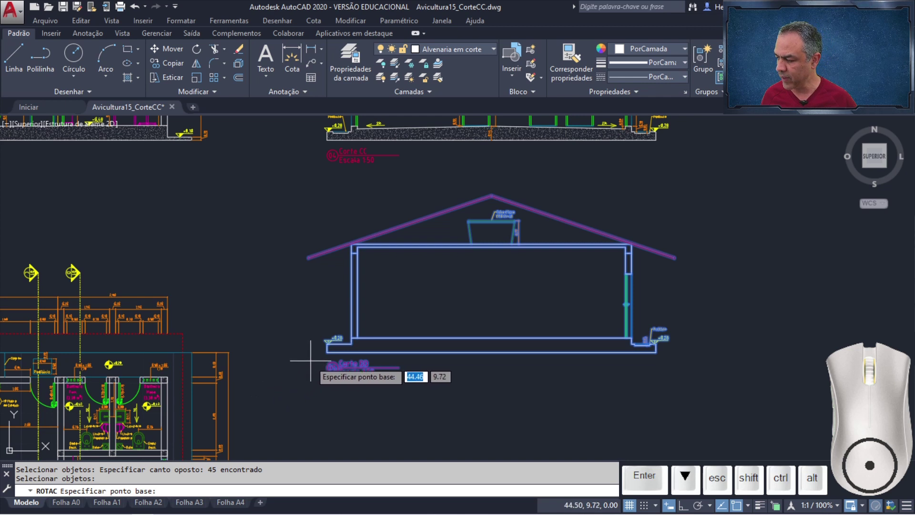
pyautogui.click(327, 352)
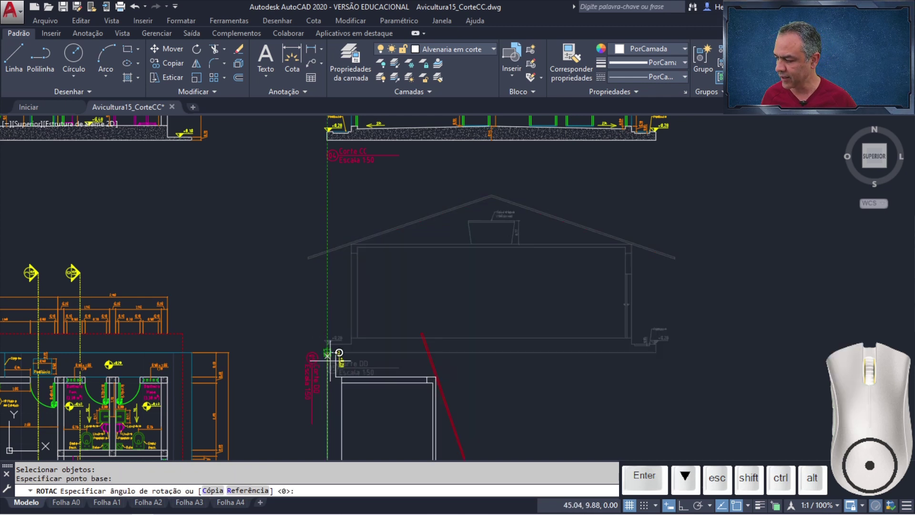
pyautogui.click(327, 418)
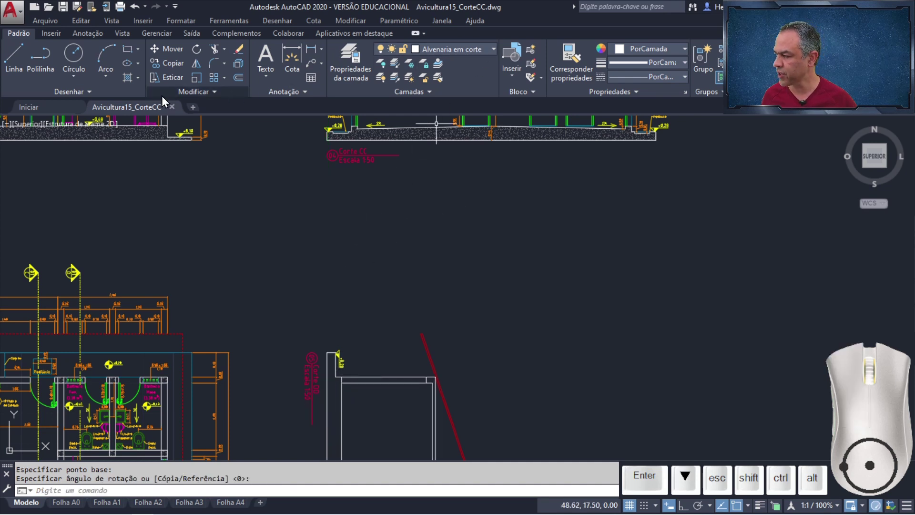
# Step: Draw horizontal construction lines through both faces of the wall between the bathrooms and the Escritório, where the section line crosses it
pyautogui.click(87, 91)
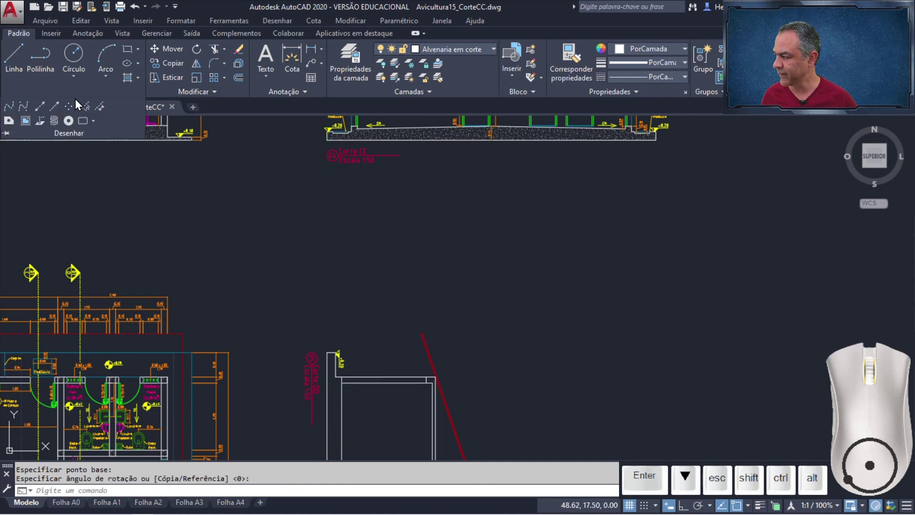
pyautogui.click(40, 106)
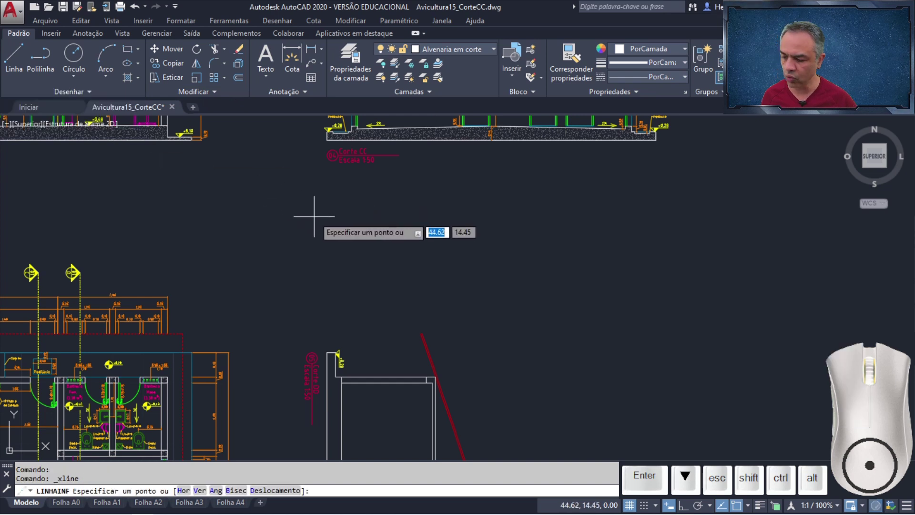
pyautogui.press('Down')
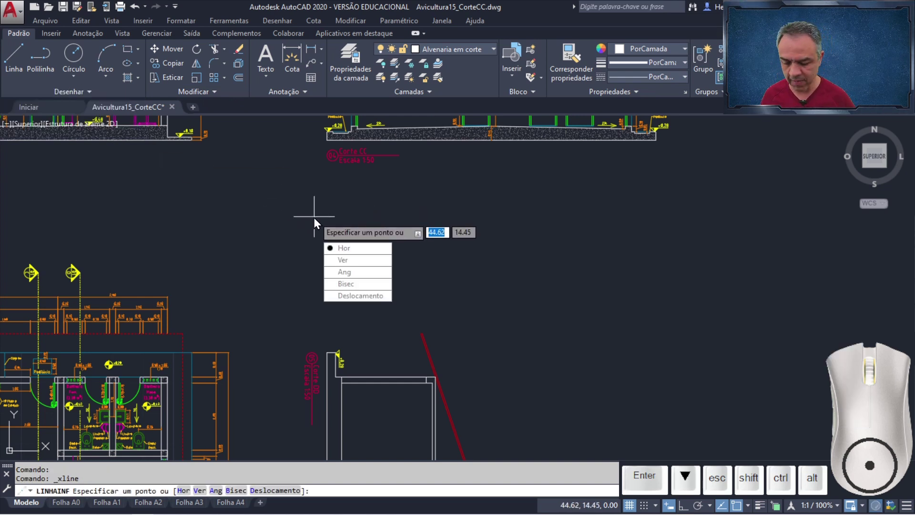
pyautogui.press('Return')
pyautogui.moveTo(273, 323); pyautogui.dragTo(531, 169, button='middle')
pyautogui.scroll(8, 326, 291)
pyautogui.moveTo(336, 280); pyautogui.dragTo(225, 256, button='middle')
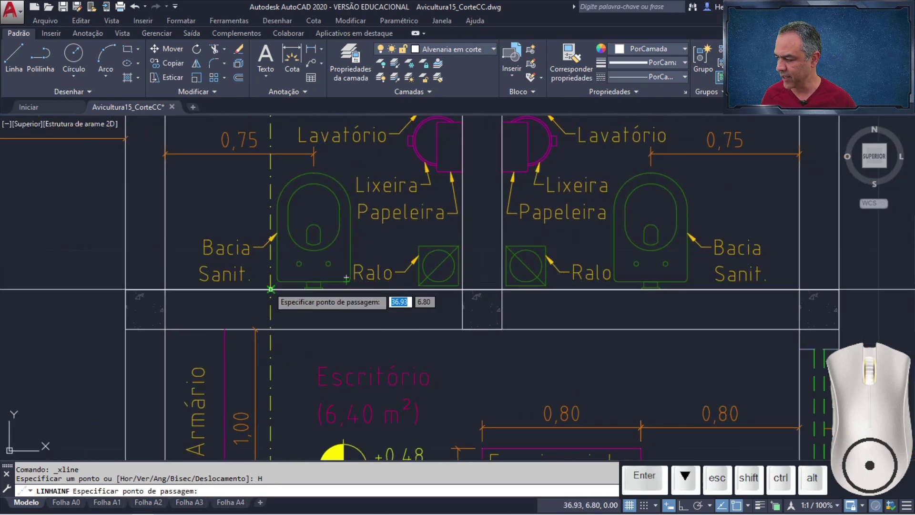
pyautogui.click(271, 290)
pyautogui.click(270, 329)
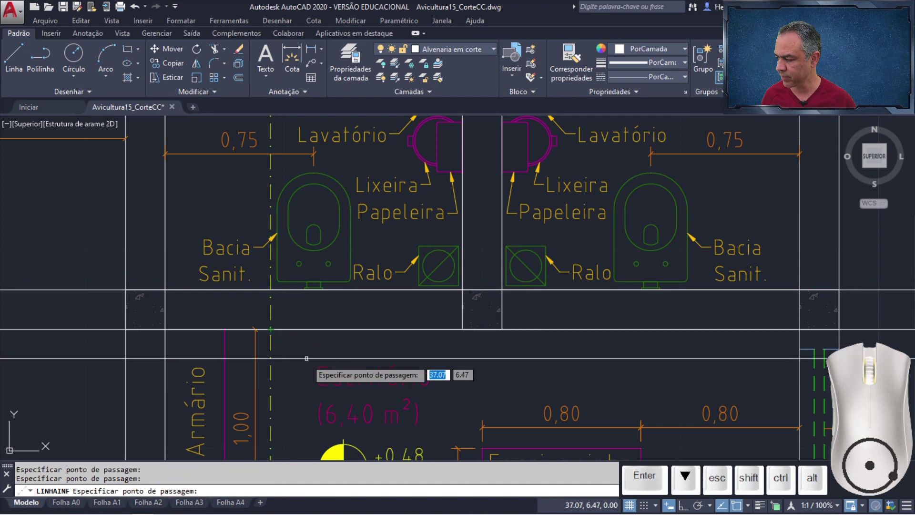
# Step: Add horizontal construction lines through both faces of the wall just above the Depósito, at the section line
pyautogui.moveTo(307, 358); pyautogui.dragTo(299, 161, button='middle')
pyautogui.moveTo(278, 294); pyautogui.dragTo(253, 177, button='middle')
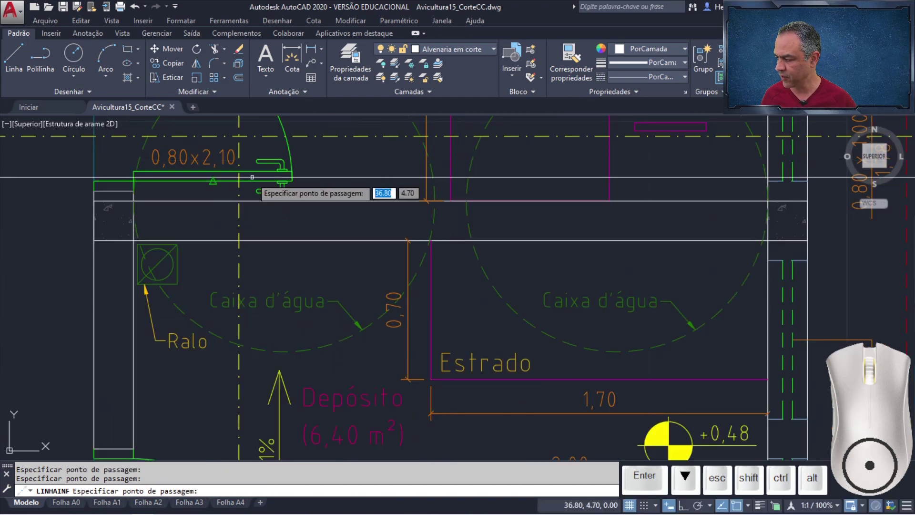
pyautogui.click(238, 200)
pyautogui.click(239, 240)
# Step: Add horizontal construction lines through both faces of the wall between the two Bancada de Higieniz. counters, and finish the command
pyautogui.moveTo(303, 337); pyautogui.dragTo(272, 58, button='middle')
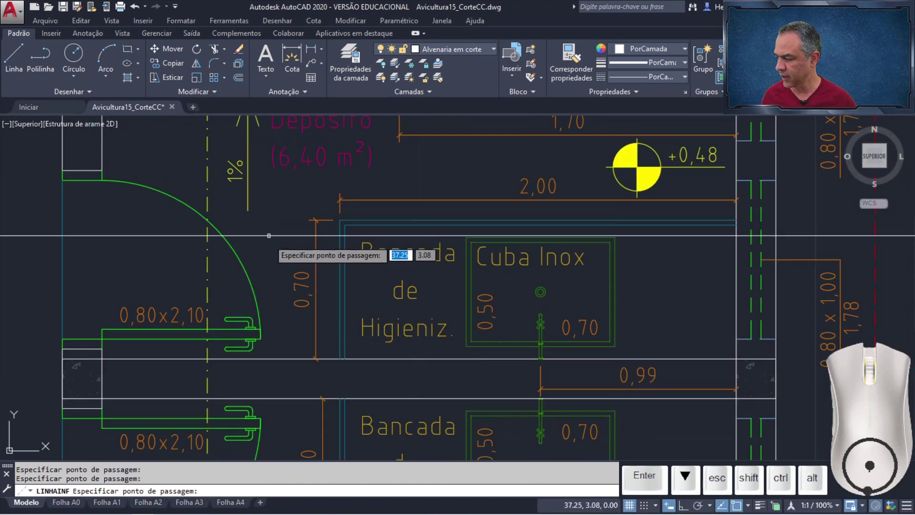
pyautogui.moveTo(269, 235); pyautogui.dragTo(291, 110, button='middle')
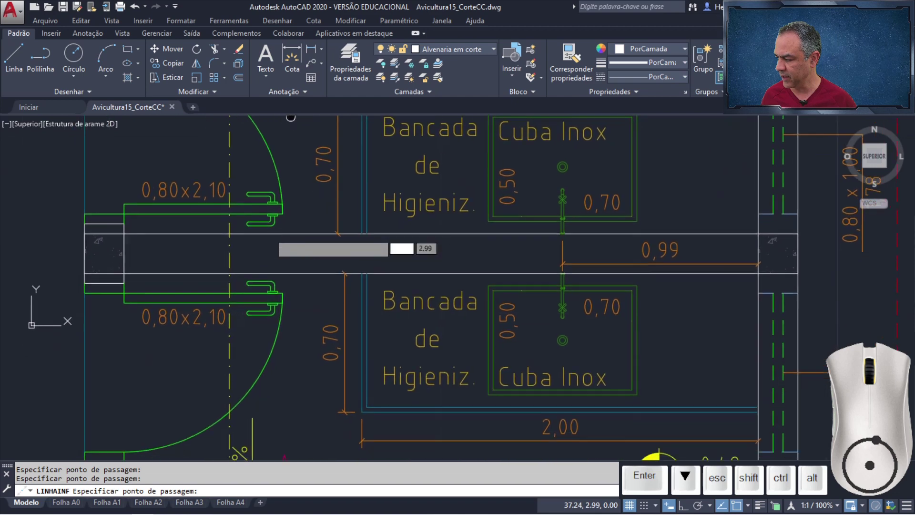
pyautogui.click(229, 233)
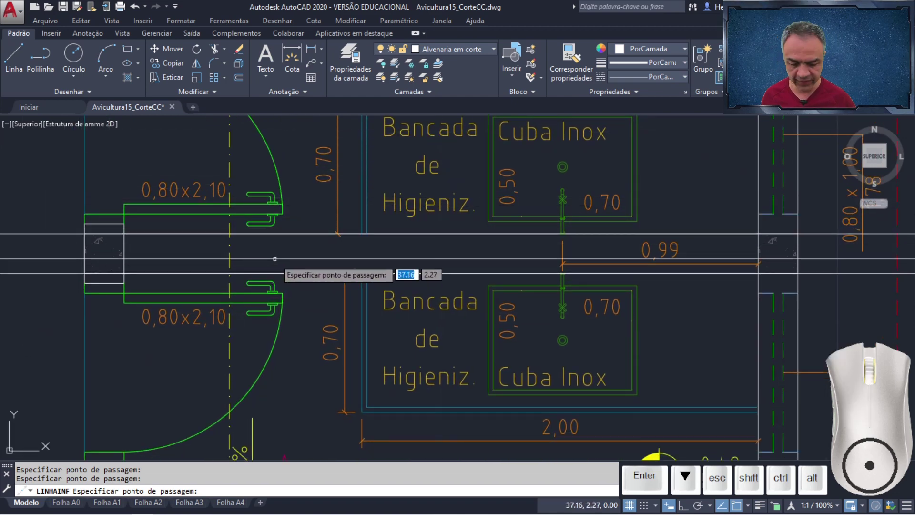
pyautogui.press('Return')
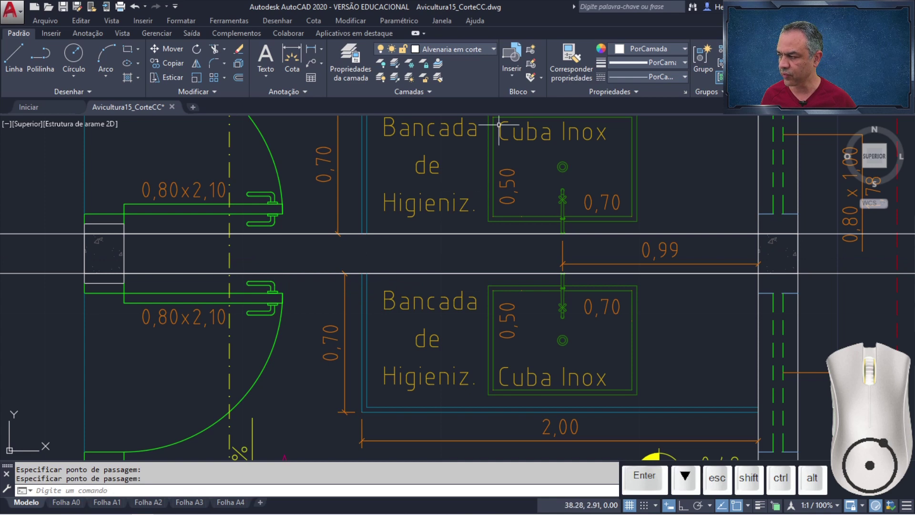
# Step: Make Alvenaria em vista the current layer
pyautogui.click(491, 50)
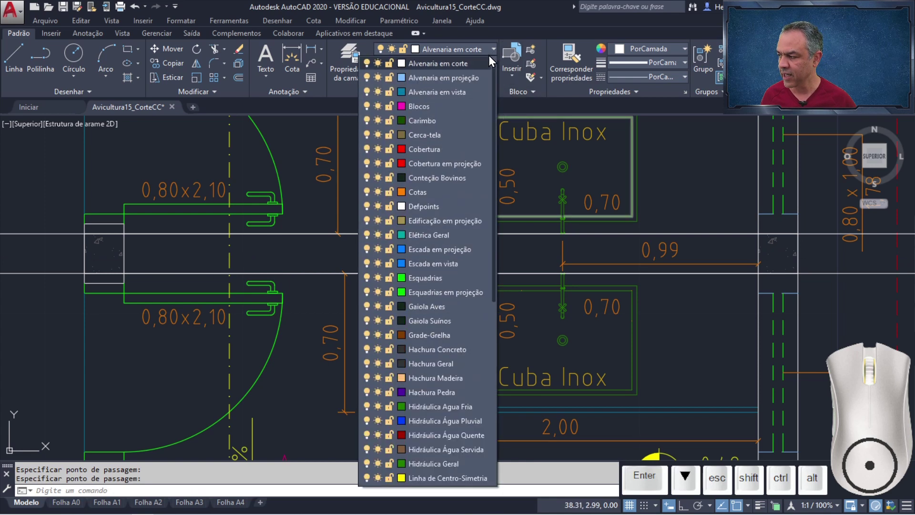
pyautogui.scroll(1, 465, 110)
pyautogui.click(465, 107)
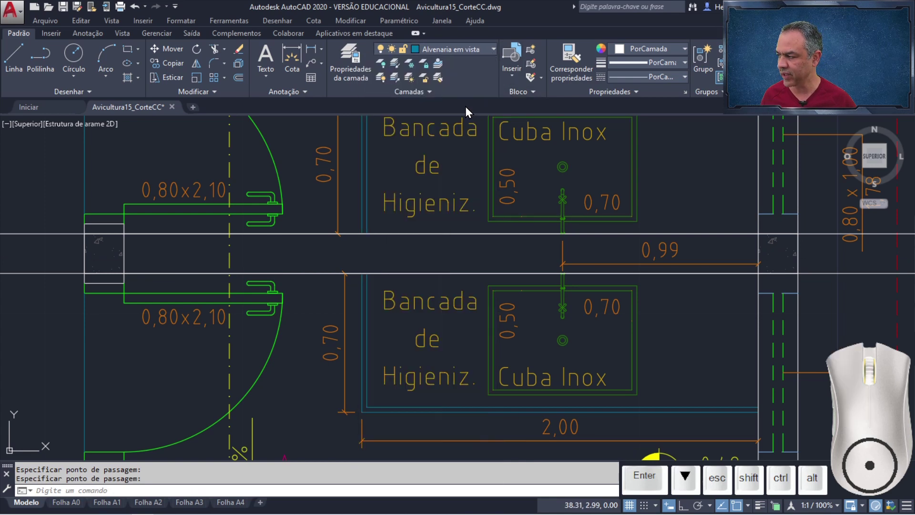
# Step: Draw horizontal construction lines through the upper and lower jambs of the Escritório's upper 0,80 x 1,00 window in the floor plan
pyautogui.press('Return')
pyautogui.press('Return')
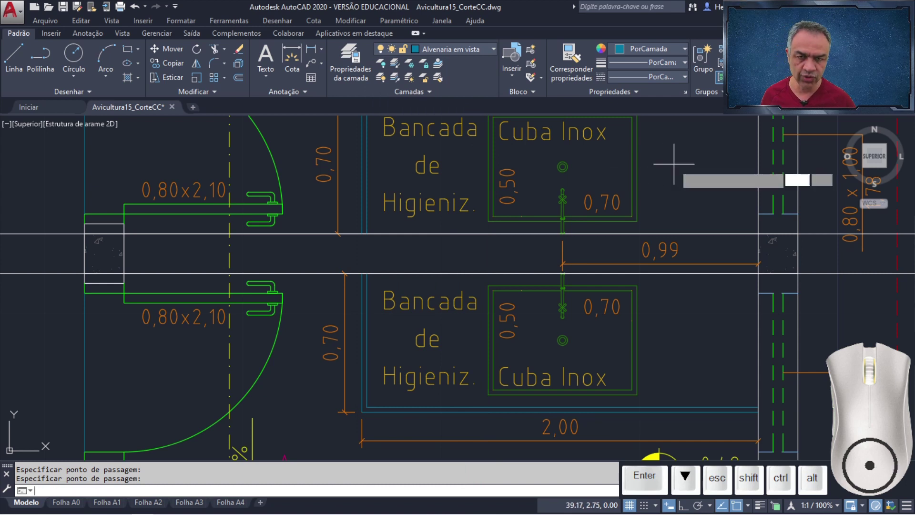
pyautogui.press('Down')
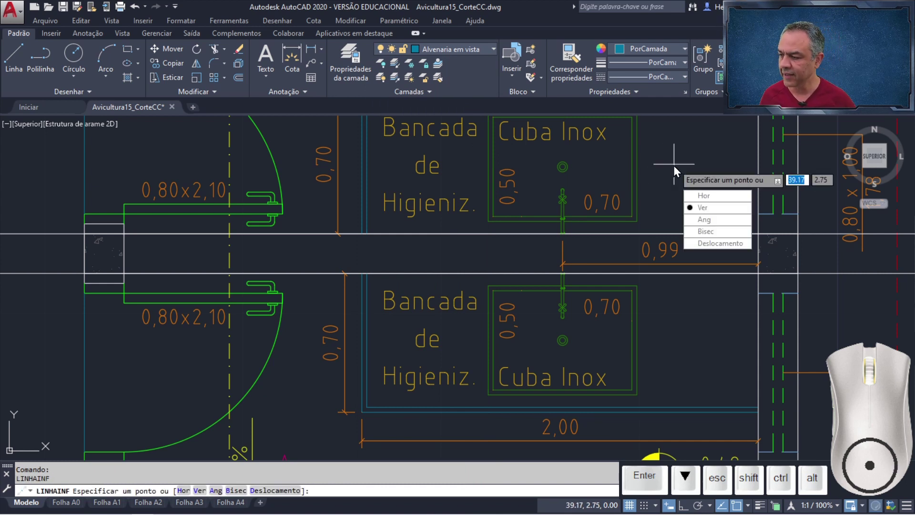
pyautogui.press('Return')
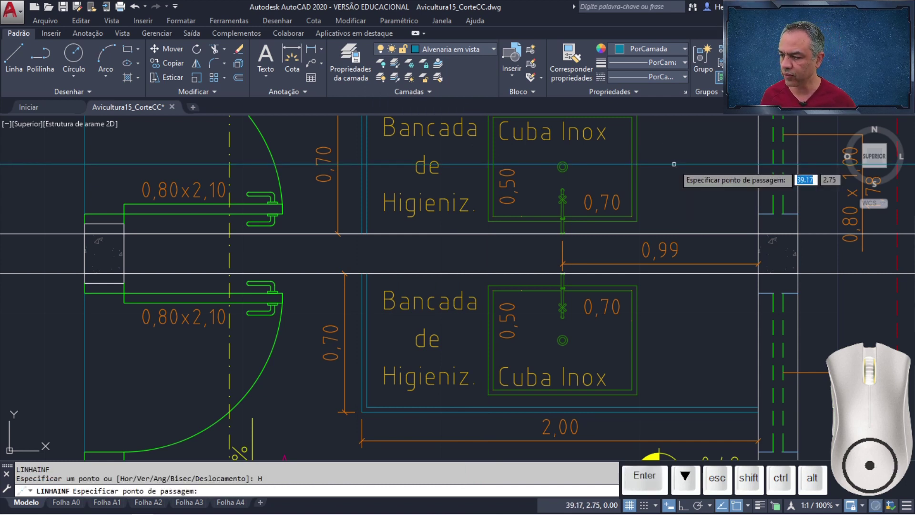
pyautogui.scroll(-2, 673, 165)
pyautogui.moveTo(682, 150)
pyautogui.mouseDown(button='middle')
pyautogui.moveTo(607, 290)
pyautogui.moveTo(477, 414)
pyautogui.mouseUp(button='middle')
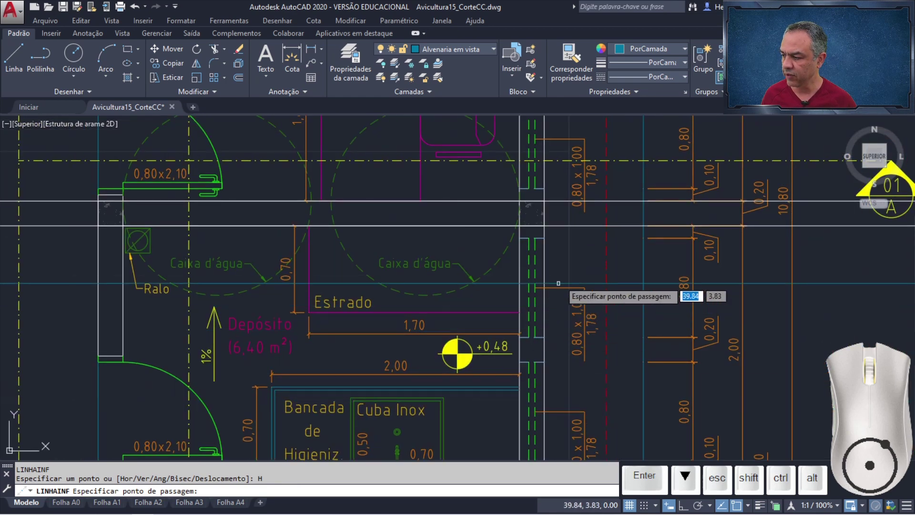
pyautogui.moveTo(567, 266); pyautogui.dragTo(552, 474, button='middle')
pyautogui.moveTo(533, 278); pyautogui.dragTo(536, 344, button='middle')
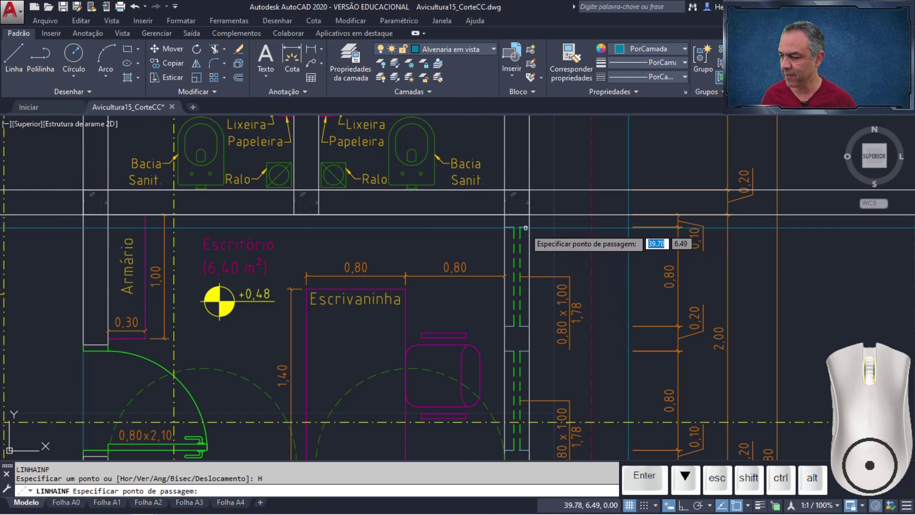
pyautogui.click(524, 227)
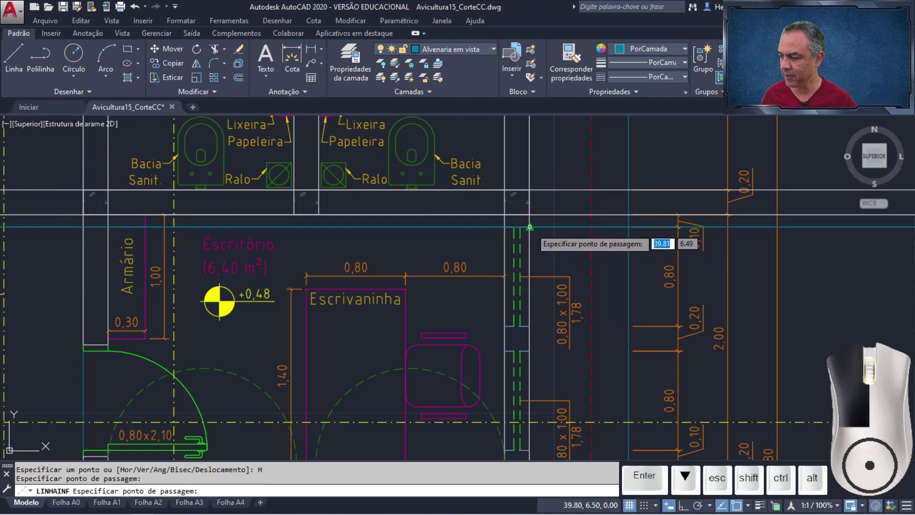
pyautogui.click(530, 326)
pyautogui.press('Return')
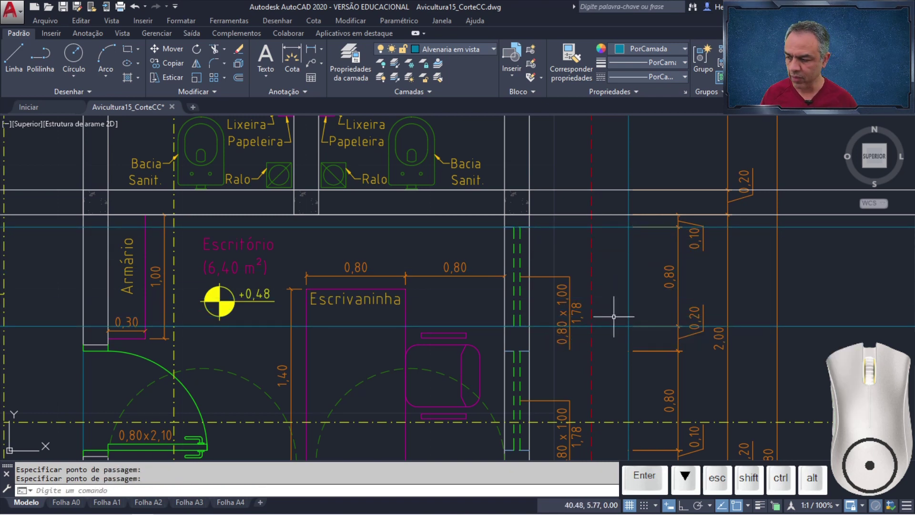
# Step: Examine the remaining 0,80 x 1,00 windows along the outer wall, from the Escritório down to the Armazén de ovos
pyautogui.scroll(-2, 612, 329)
pyautogui.moveTo(612, 329); pyautogui.dragTo(580, 183, button='middle')
pyautogui.scroll(2, 525, 215)
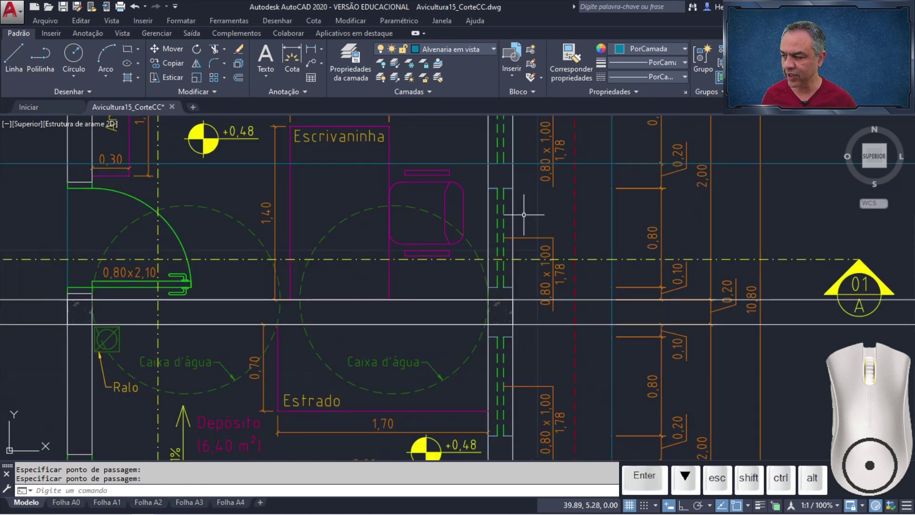
pyautogui.moveTo(525, 214); pyautogui.dragTo(528, 241, button='middle')
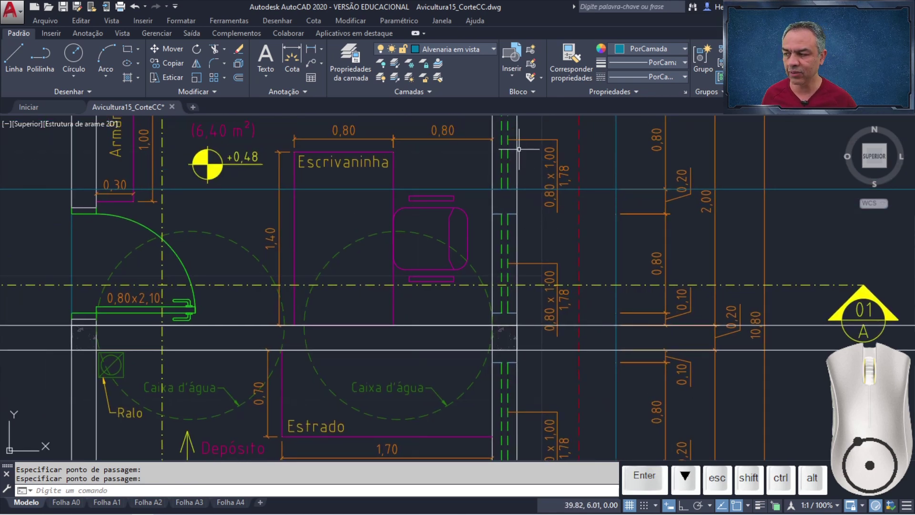
pyautogui.moveTo(545, 334); pyautogui.dragTo(507, 203, button='middle')
pyautogui.moveTo(512, 319)
pyautogui.mouseDown(button='middle')
pyautogui.moveTo(501, 302)
pyautogui.moveTo(486, 79)
pyautogui.mouseUp(button='middle')
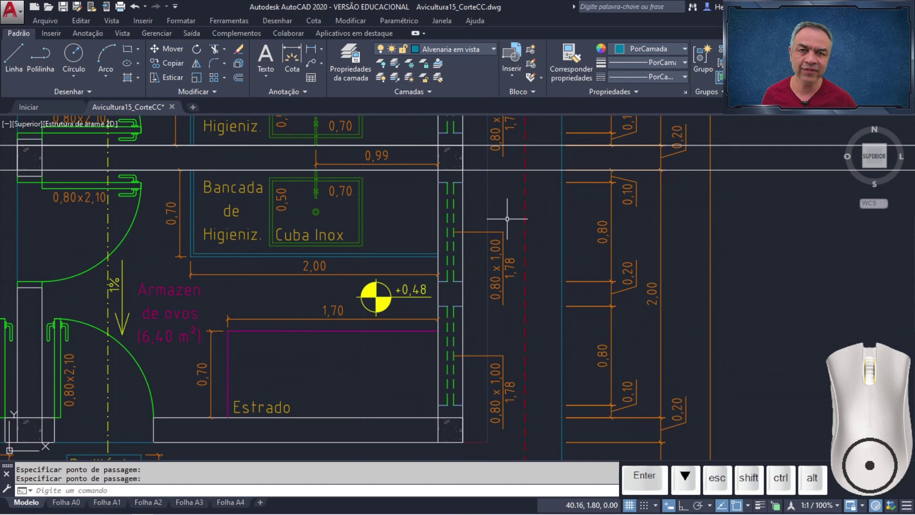
pyautogui.moveTo(515, 193); pyautogui.dragTo(496, 489, button='middle')
pyautogui.moveTo(473, 259); pyautogui.dragTo(435, 388, button='middle')
pyautogui.scroll(-5, 454, 344)
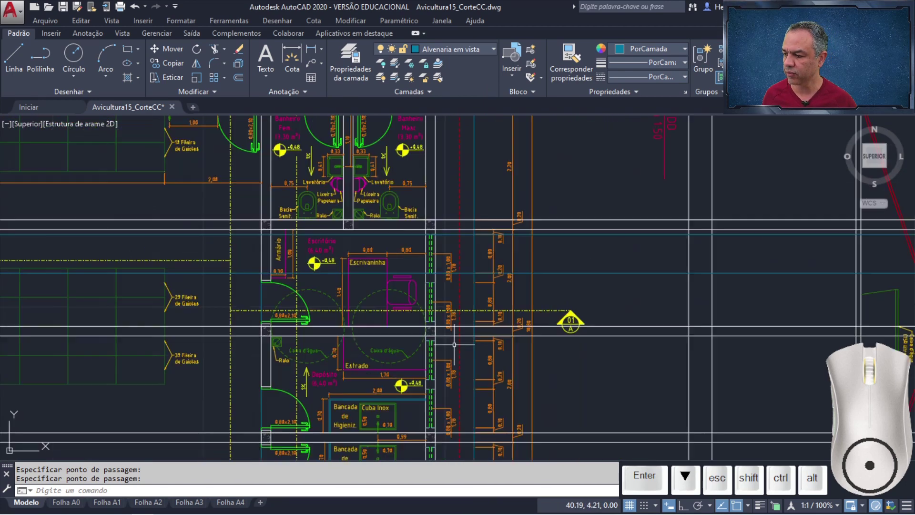
# Step: Trim the projected construction lines on both sides of Corte DD, using the floor line and the slab's inner line as cutting edges
pyautogui.scroll(-2, 514, 344)
pyautogui.moveTo(604, 325)
pyautogui.mouseDown(button='middle')
pyautogui.moveTo(480, 262)
pyautogui.moveTo(475, 276)
pyautogui.mouseUp(button='middle')
pyautogui.click(215, 49)
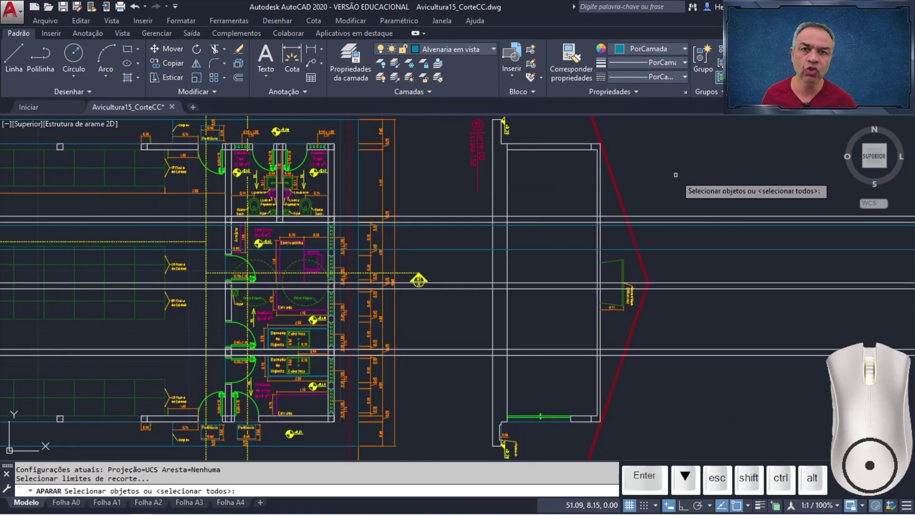
pyautogui.click(507, 196)
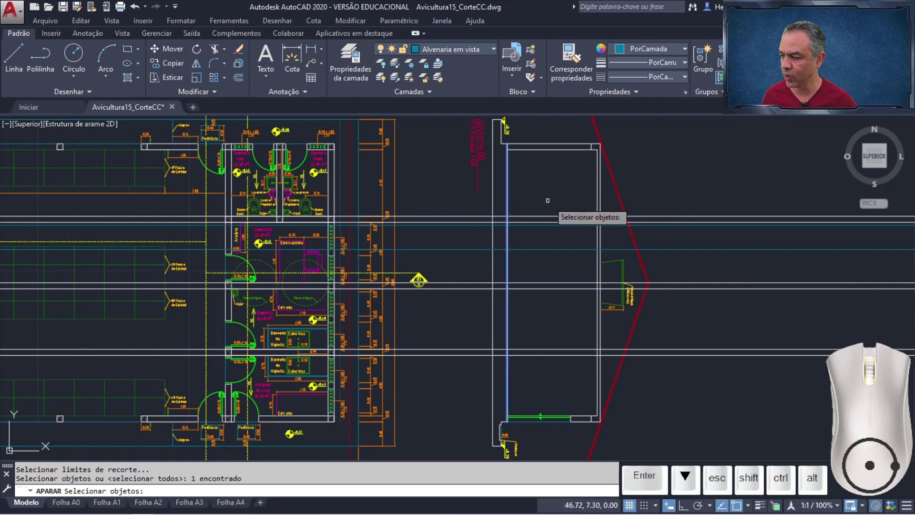
pyautogui.click(596, 205)
pyautogui.press('Return')
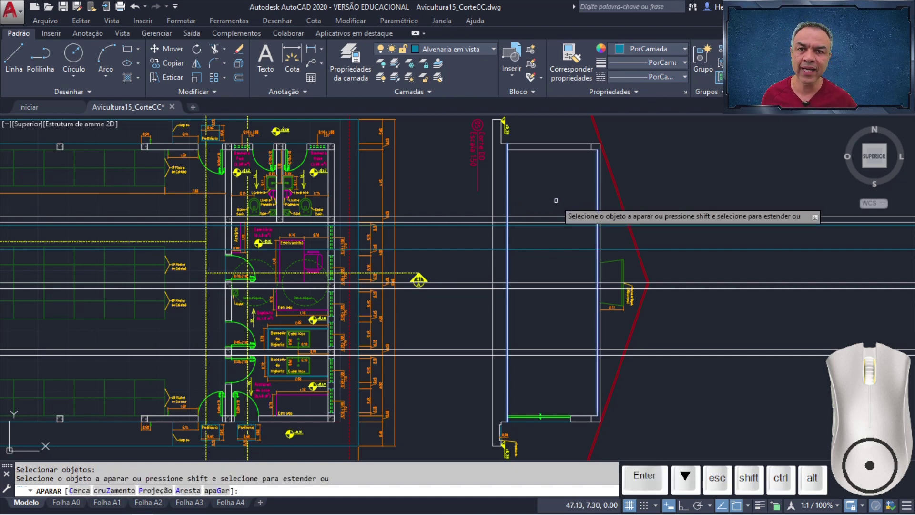
pyautogui.click(737, 162)
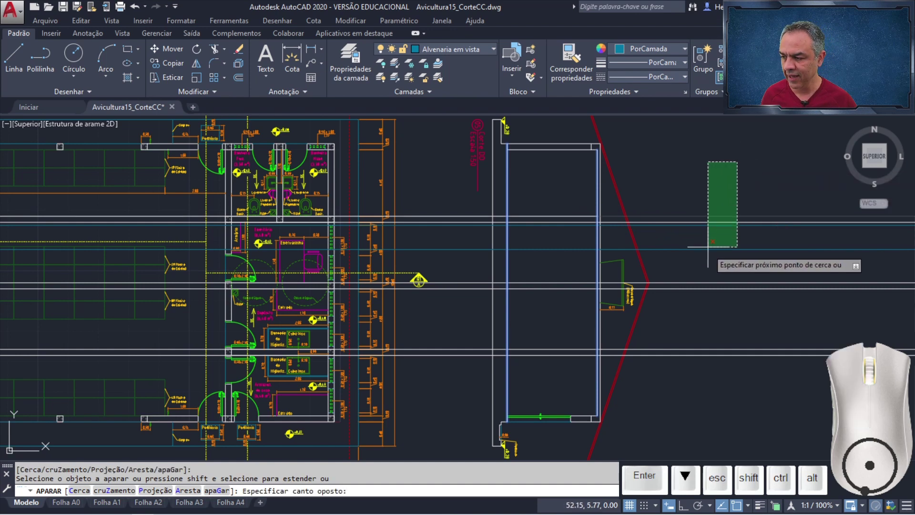
pyautogui.click(686, 362)
pyautogui.click(459, 179)
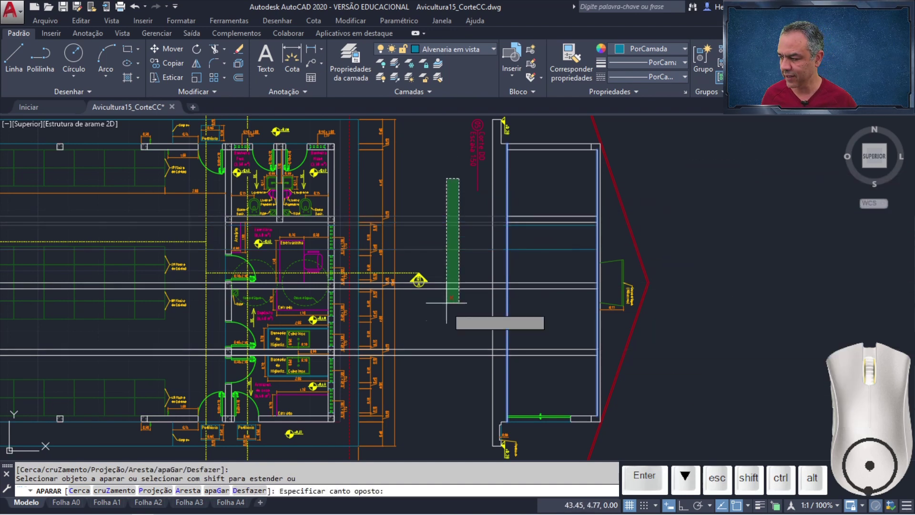
pyautogui.click(434, 401)
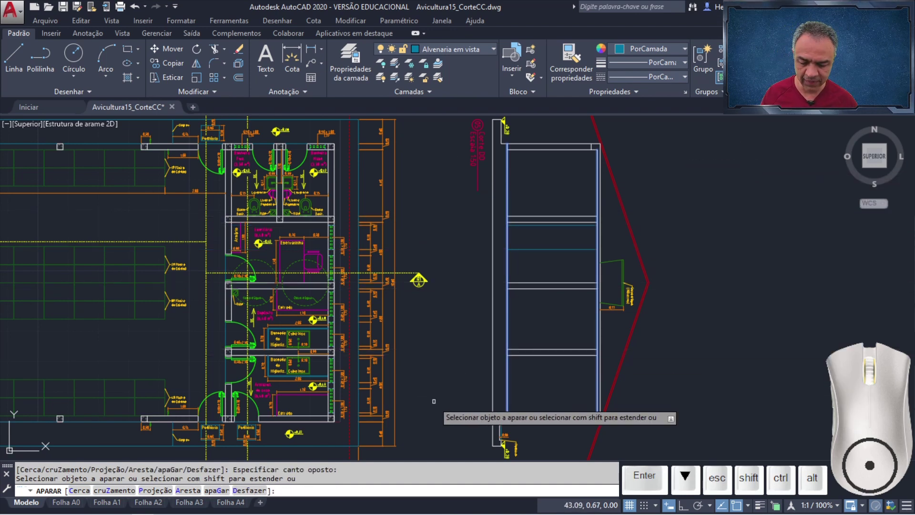
pyautogui.press('Return')
# Step: Rotate the whole Corte DD section with its title 90° counterclockwise about the upper left corner of its base
pyautogui.scroll(-2, 433, 402)
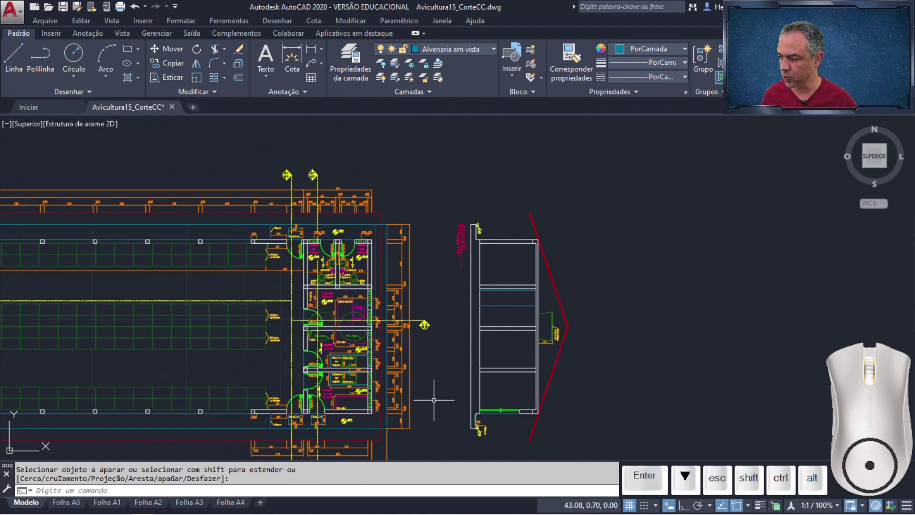
pyautogui.click(196, 48)
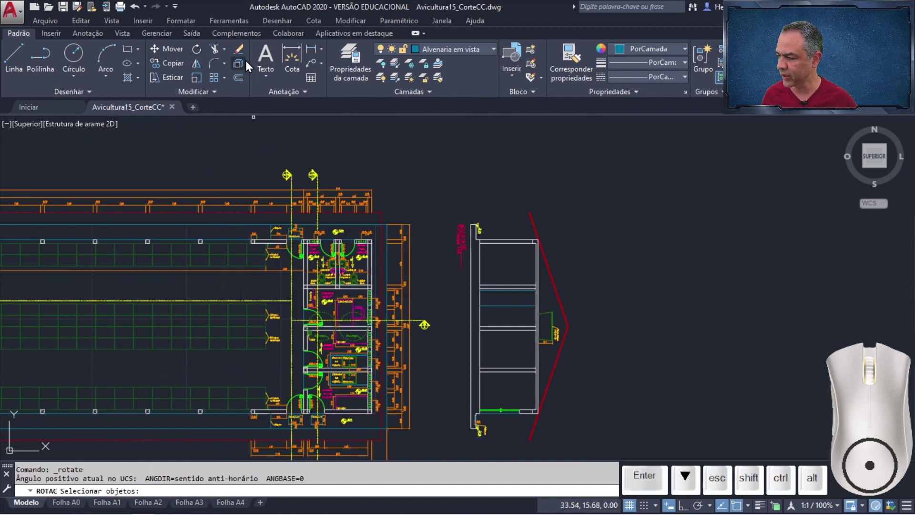
pyautogui.click(647, 149)
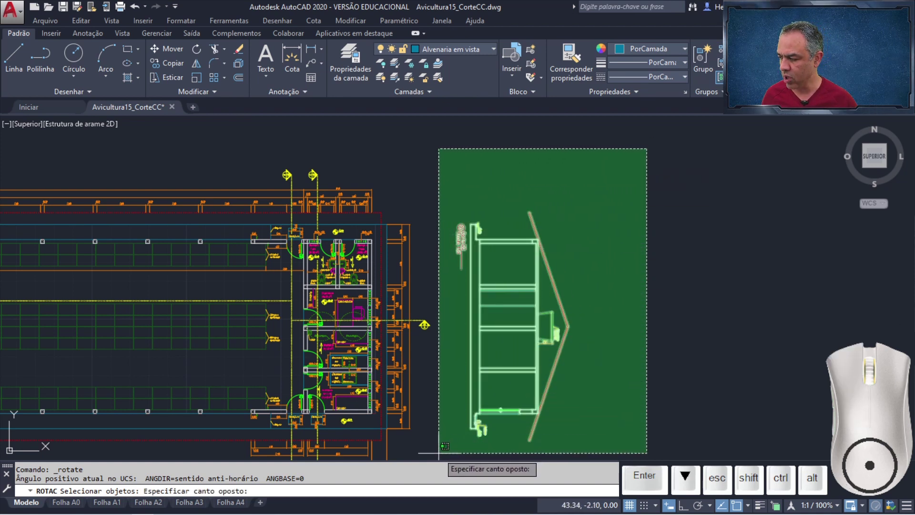
pyautogui.click(445, 447)
pyautogui.press('Return')
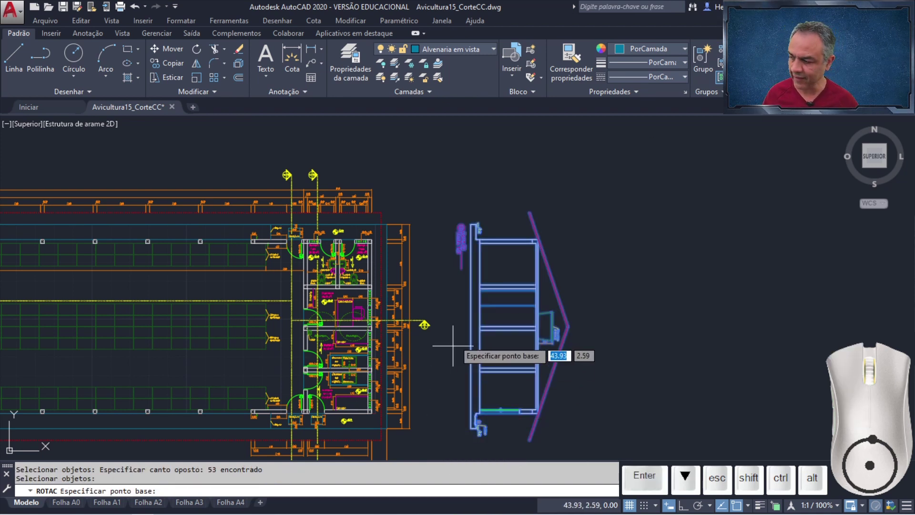
pyautogui.click(472, 224)
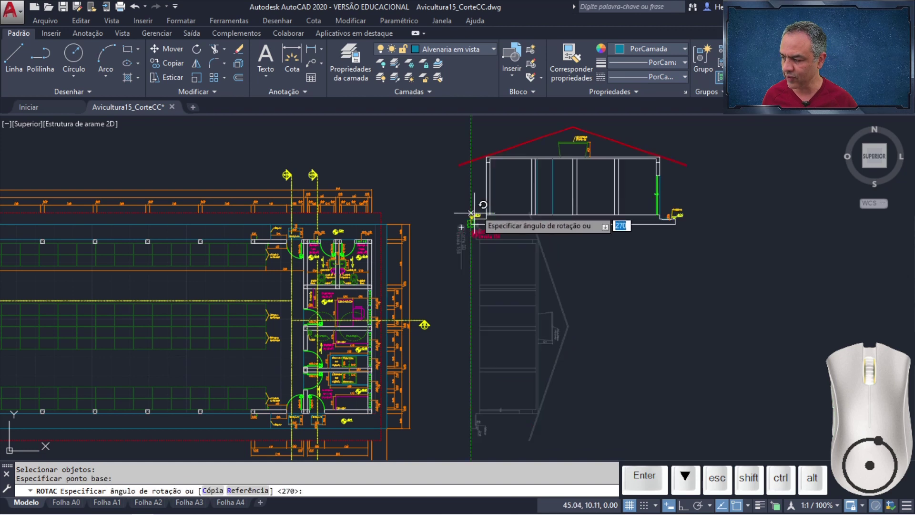
pyautogui.click(471, 141)
# Step: Offset the underside line of the ceiling slab in Corte DD 0.2 downward
pyautogui.scroll(5, 455, 288)
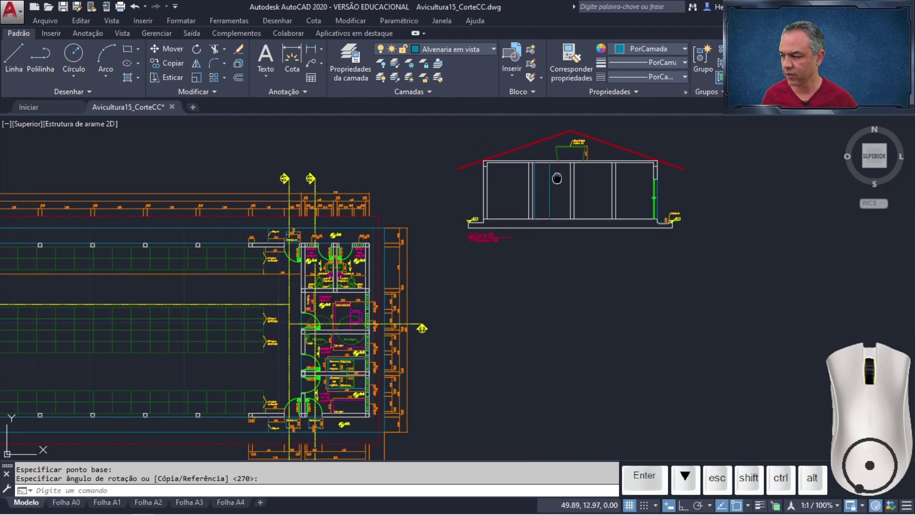
pyautogui.moveTo(457, 285); pyautogui.dragTo(440, 237, button='middle')
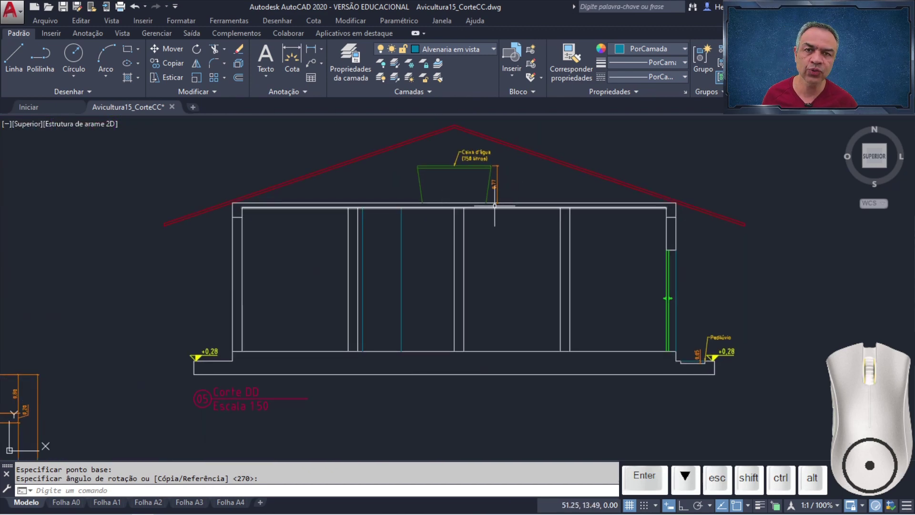
pyautogui.scroll(2, 524, 236)
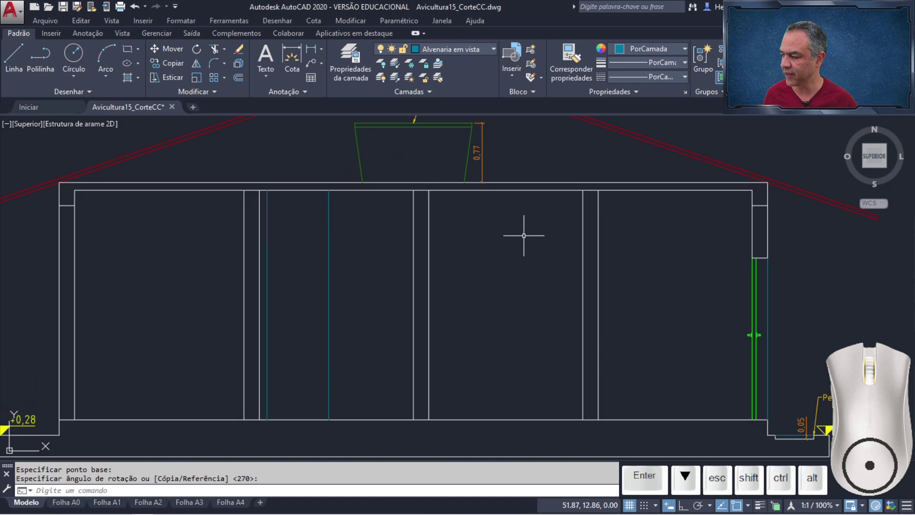
pyautogui.click(239, 78)
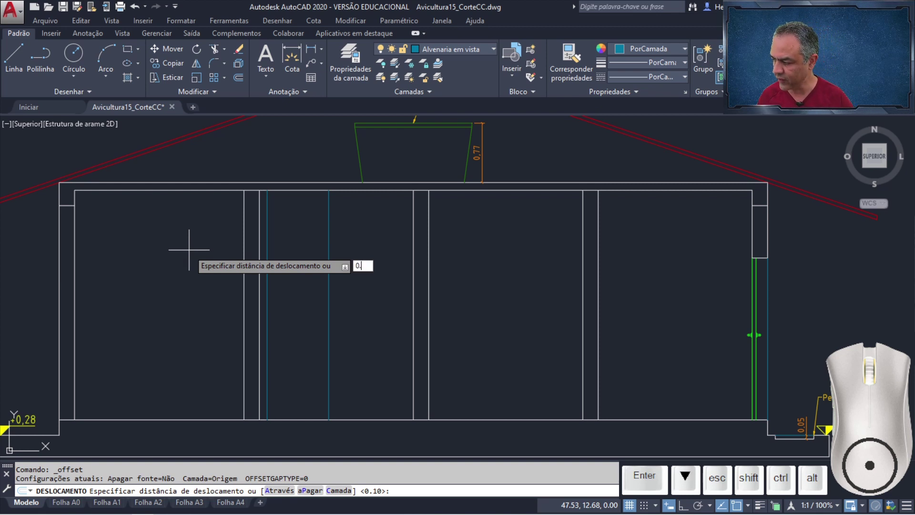
pyautogui.press('Return')
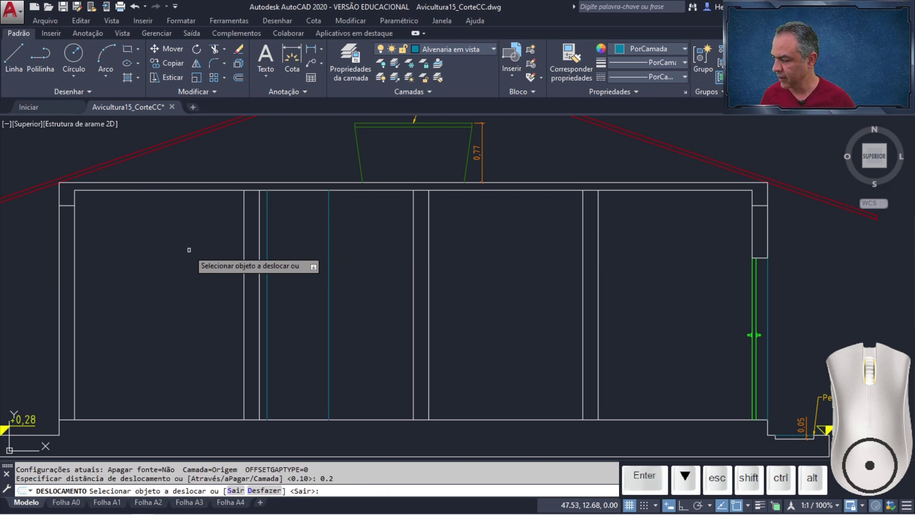
pyautogui.click(184, 190)
pyautogui.click(182, 235)
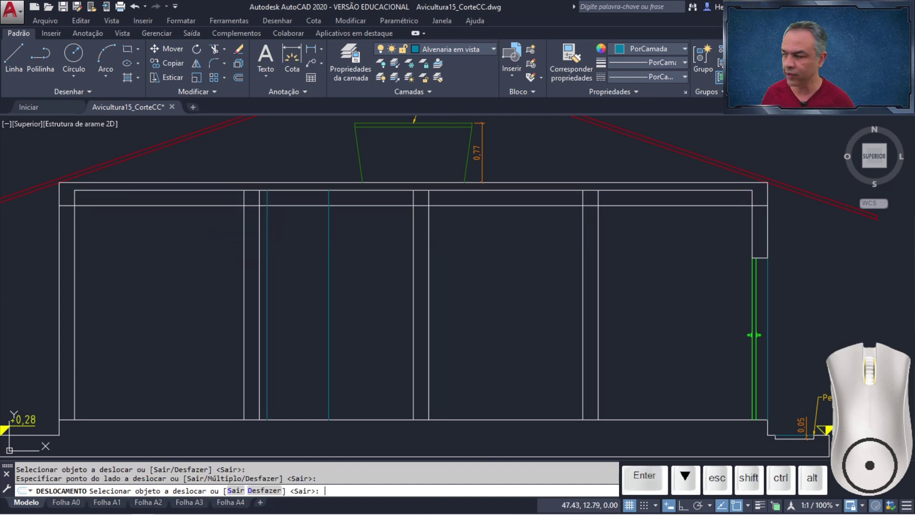
pyautogui.press('Return')
# Step: Trim the slab underside across the interior walls and the beam line inside the rooms, keeping the beam line between the two window lines
pyautogui.click(215, 50)
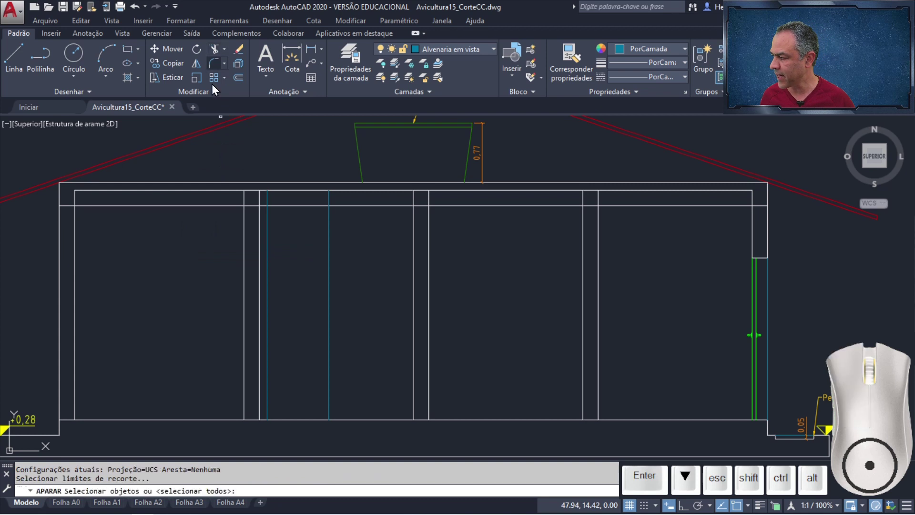
pyautogui.press('Return')
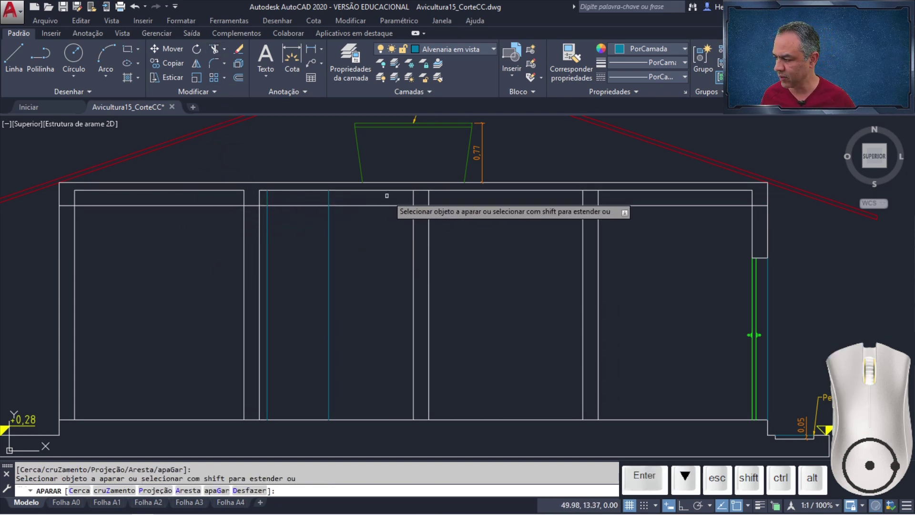
pyautogui.click(421, 190)
pyautogui.click(590, 191)
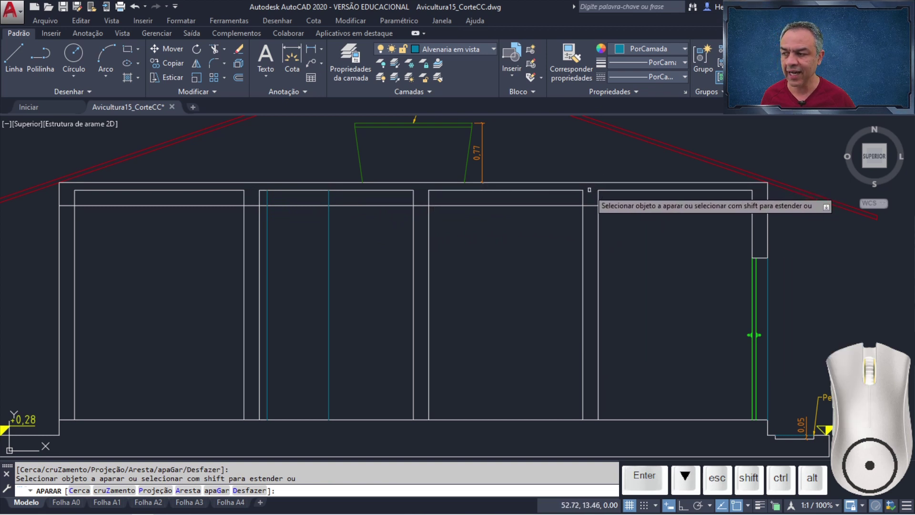
pyautogui.click(661, 206)
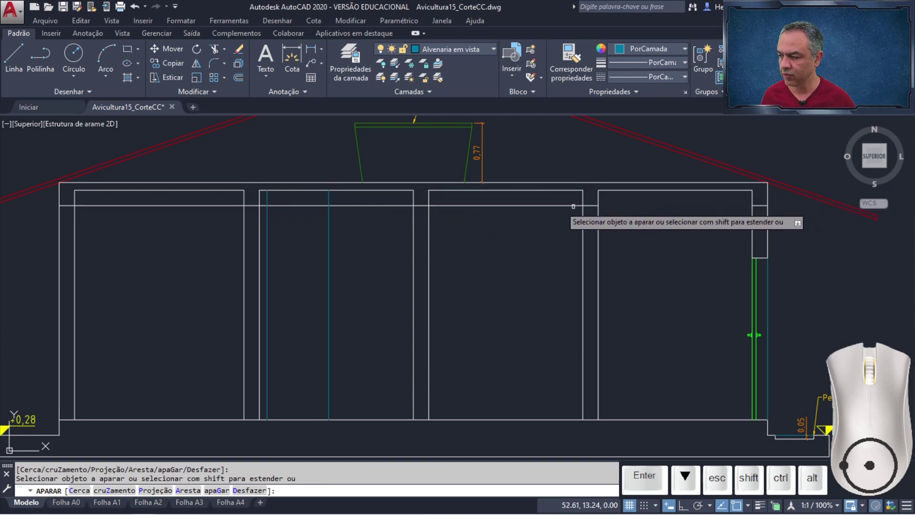
pyautogui.click(528, 207)
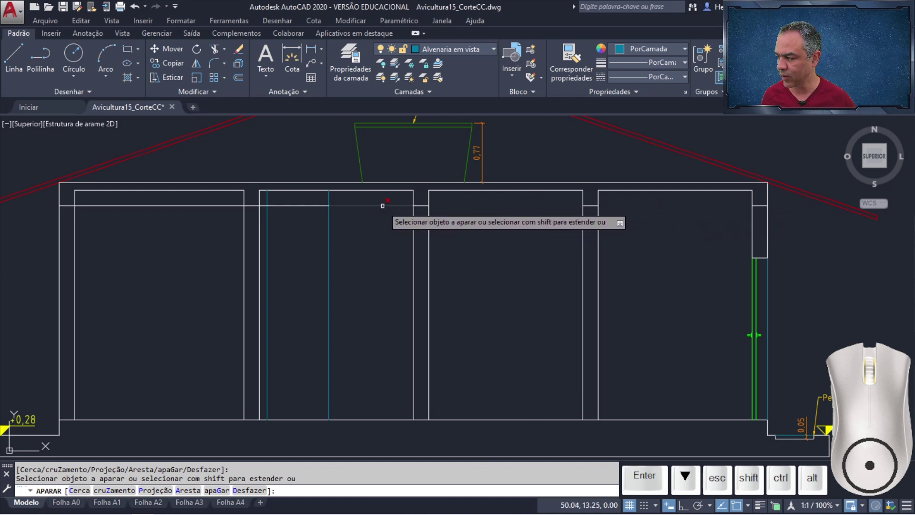
pyautogui.click(376, 206)
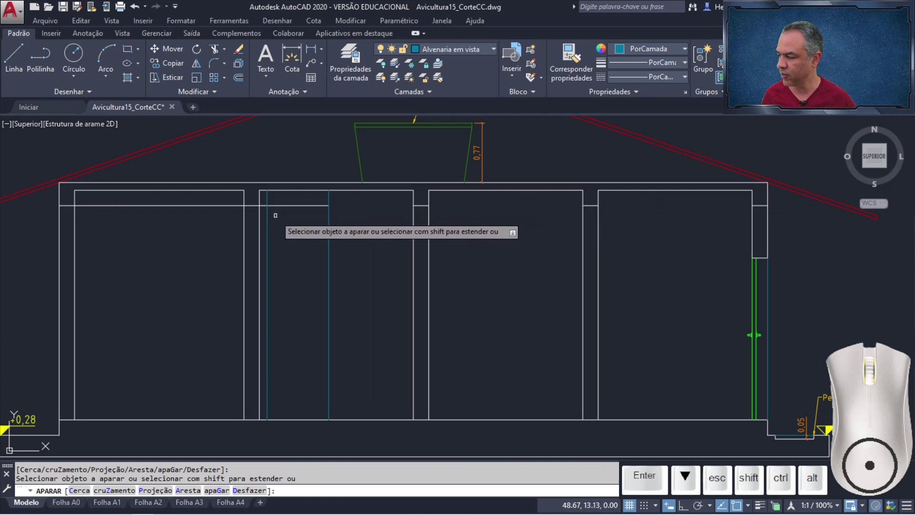
pyautogui.click(262, 205)
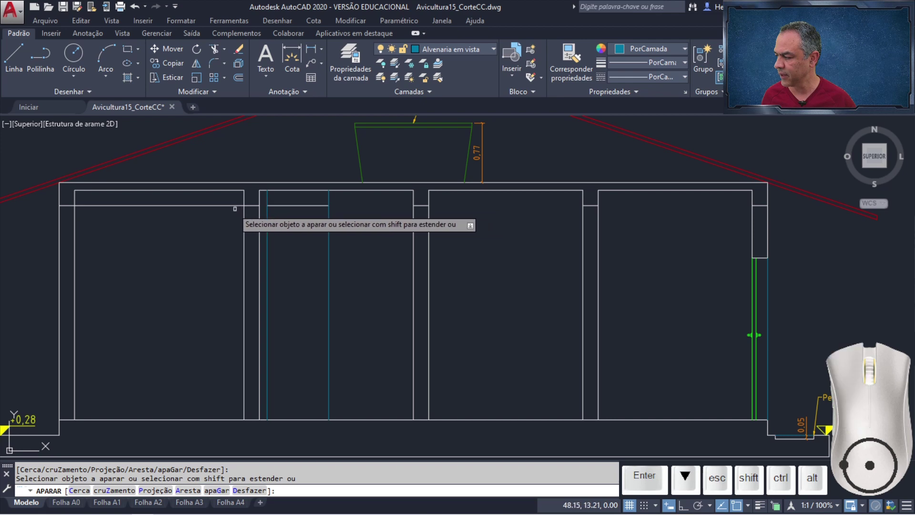
pyautogui.click(225, 205)
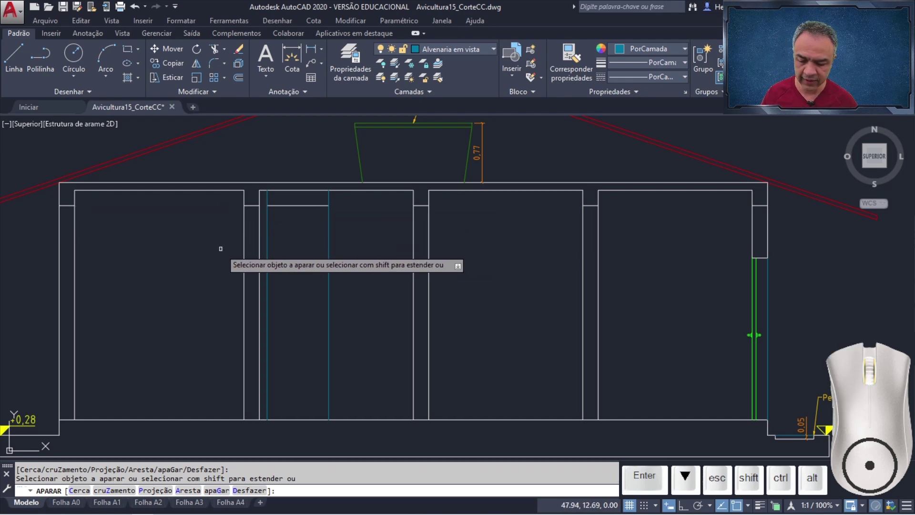
pyautogui.press('Return')
# Step: Check the sill height of the 0,80 x 1,00 windows on the plan and offset Corte DD's floor line 1.78 upward
pyautogui.scroll(-6, 221, 249)
pyautogui.moveTo(180, 310)
pyautogui.mouseDown(button='middle')
pyautogui.moveTo(283, 234)
pyautogui.moveTo(389, 211)
pyautogui.mouseUp(button='middle')
pyautogui.scroll(8, 272, 299)
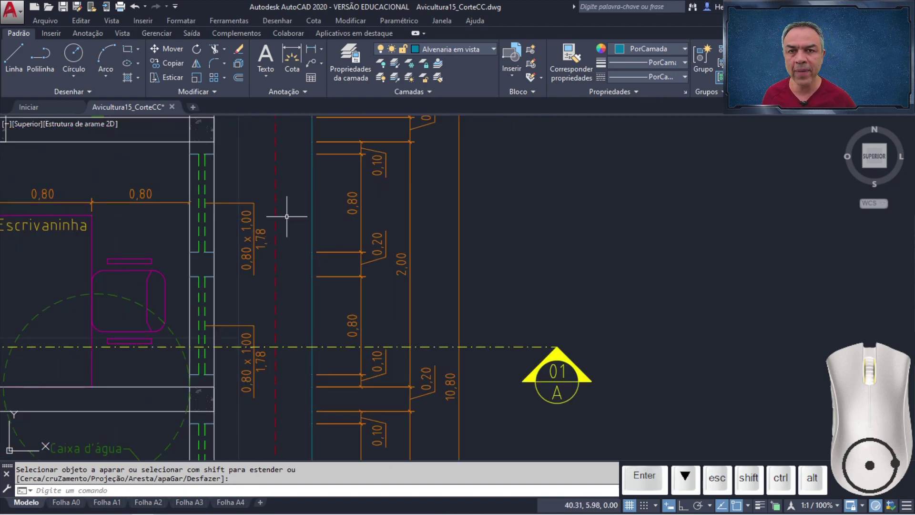
pyautogui.scroll(-6, 367, 209)
pyautogui.moveTo(506, 180); pyautogui.dragTo(385, 339, button='middle')
pyautogui.scroll(6, 385, 338)
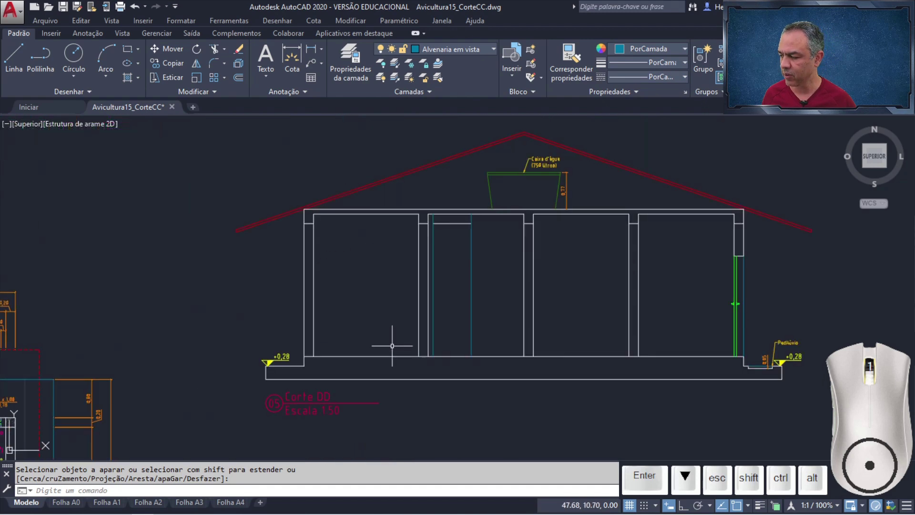
pyautogui.click(237, 77)
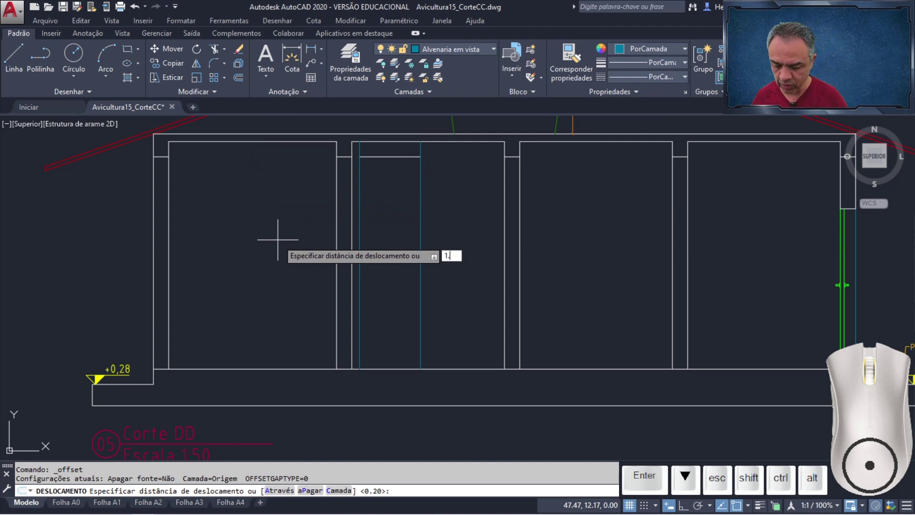
pyautogui.press('Return')
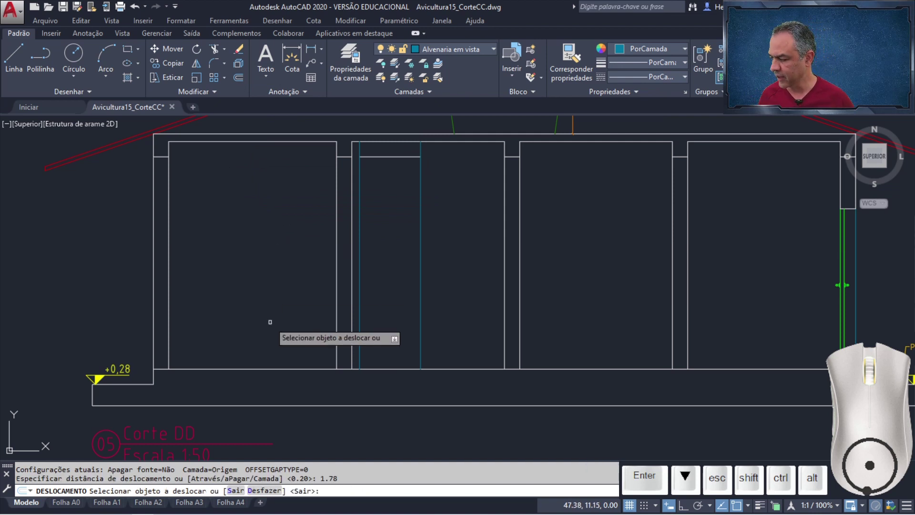
pyautogui.click(276, 369)
pyautogui.click(266, 267)
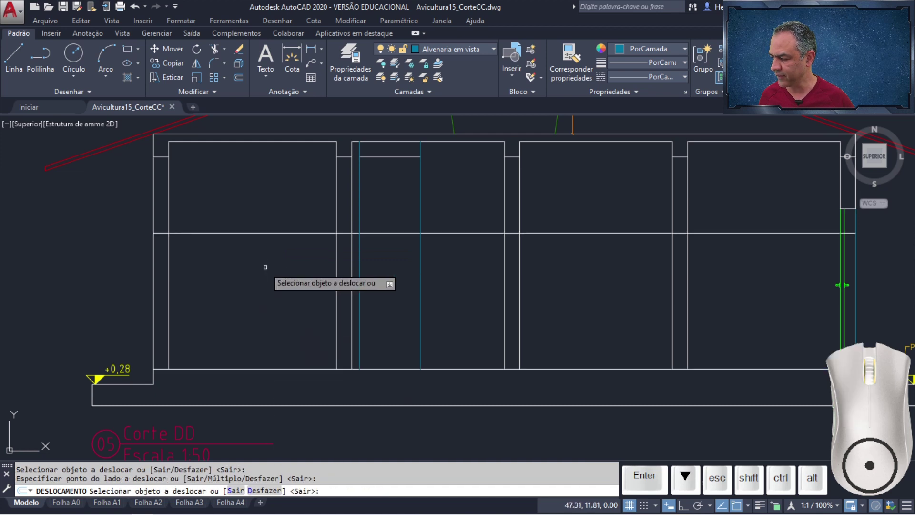
pyautogui.press('Return')
# Step: Offset the window sill line in Corte DD 1 upward to mark the window head
pyautogui.press('Return')
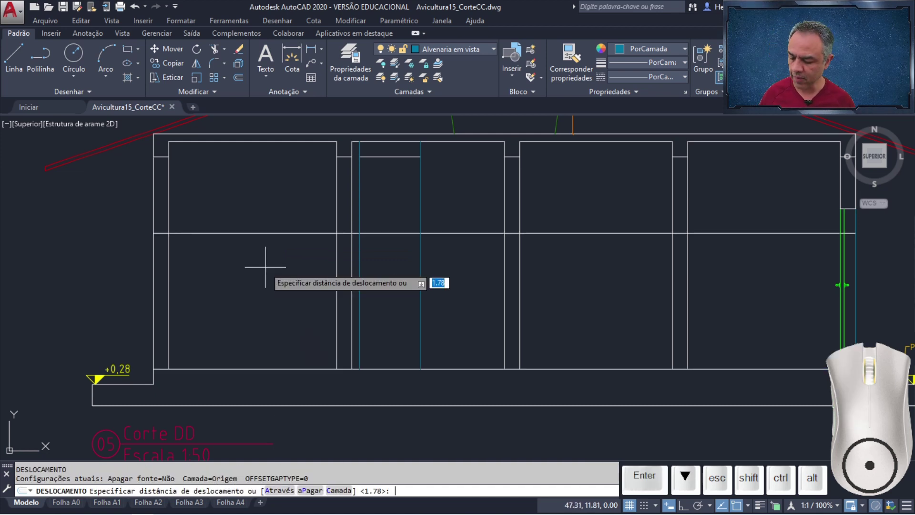
pyautogui.press('Return')
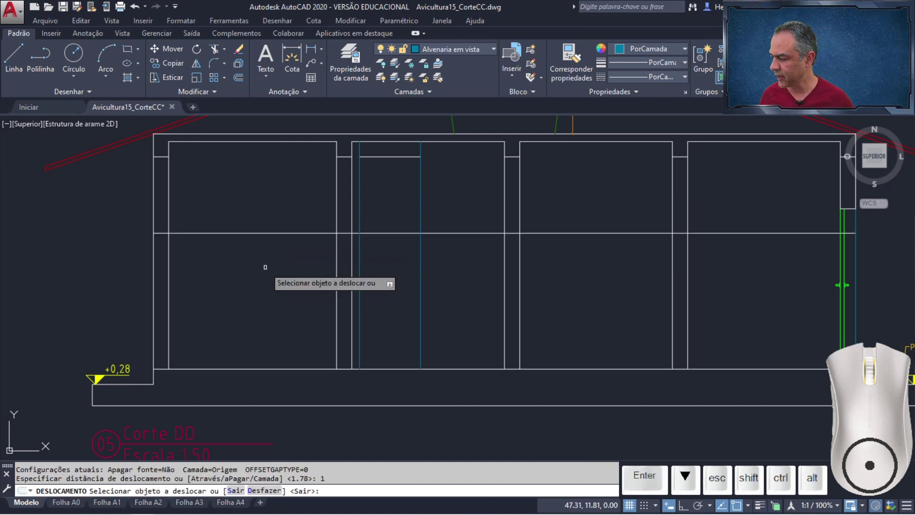
pyautogui.click(255, 232)
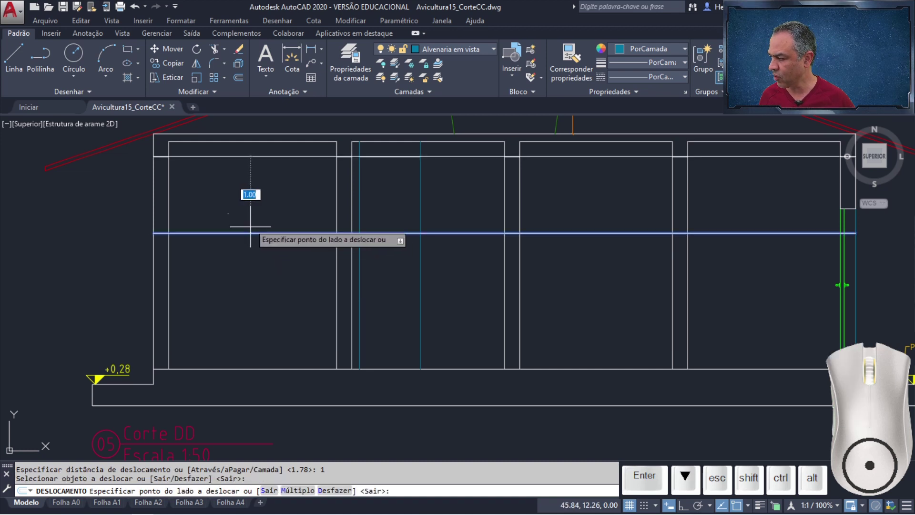
pyautogui.click(250, 176)
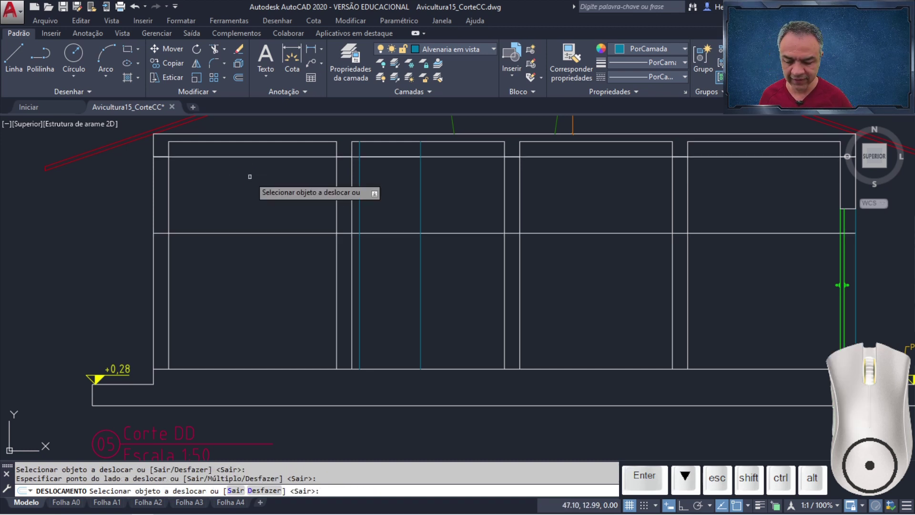
pyautogui.press('Return')
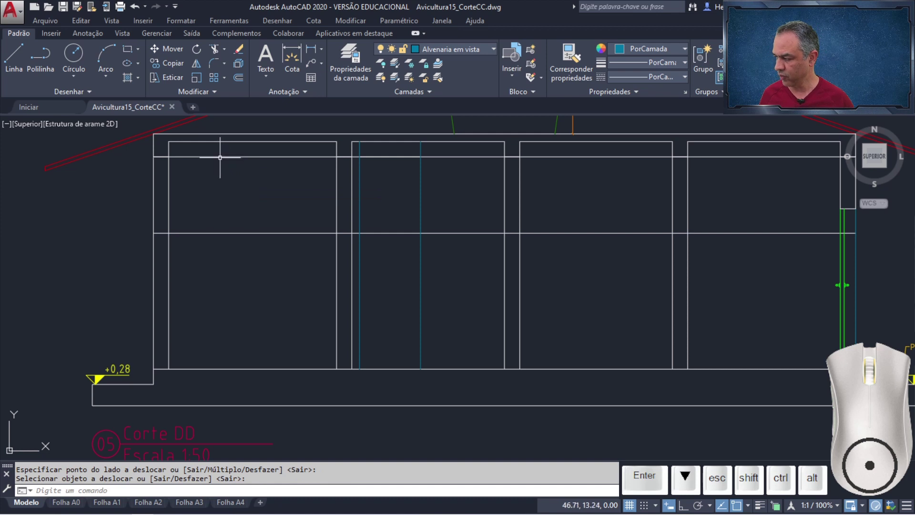
pyautogui.press('Escape')
# Step: Delete the full-length window head line that overlaps the beam undersides
pyautogui.scroll(5, 219, 159)
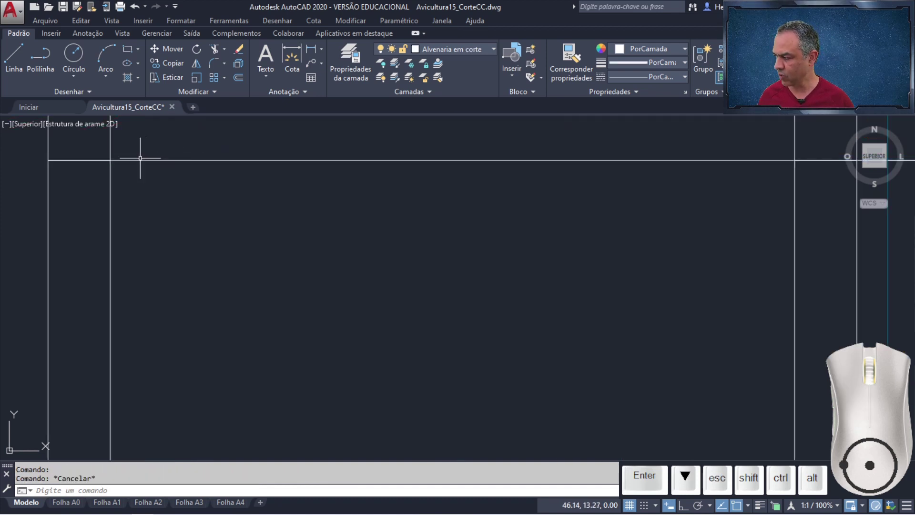
pyautogui.moveTo(133, 153)
pyautogui.mouseDown(button='middle')
pyautogui.moveTo(164, 153)
pyautogui.moveTo(216, 199)
pyautogui.mouseUp(button='middle')
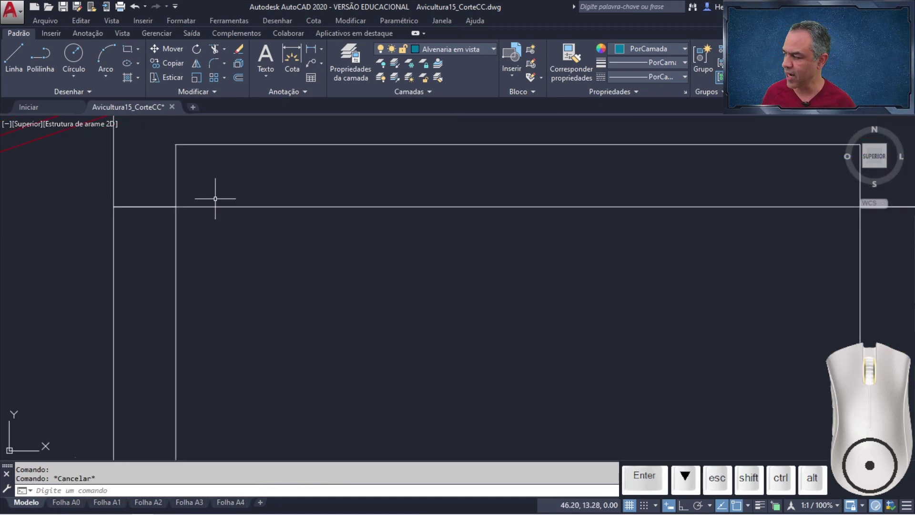
pyautogui.scroll(-2, 233, 191)
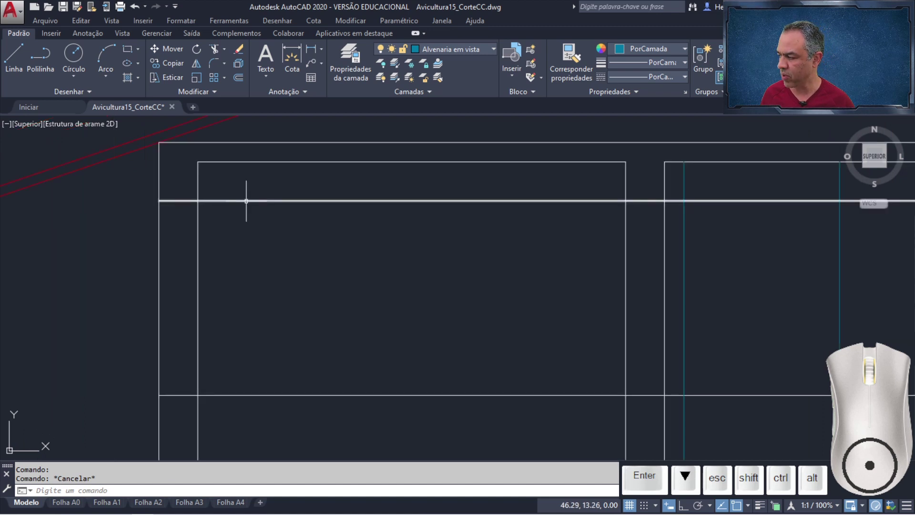
pyautogui.click(255, 201)
pyautogui.press('Delete')
# Step: Trim the sill line to the outer wall thickness and the window width, using the wall's inner face and both window lines as cutting edges
pyautogui.scroll(-2, 318, 226)
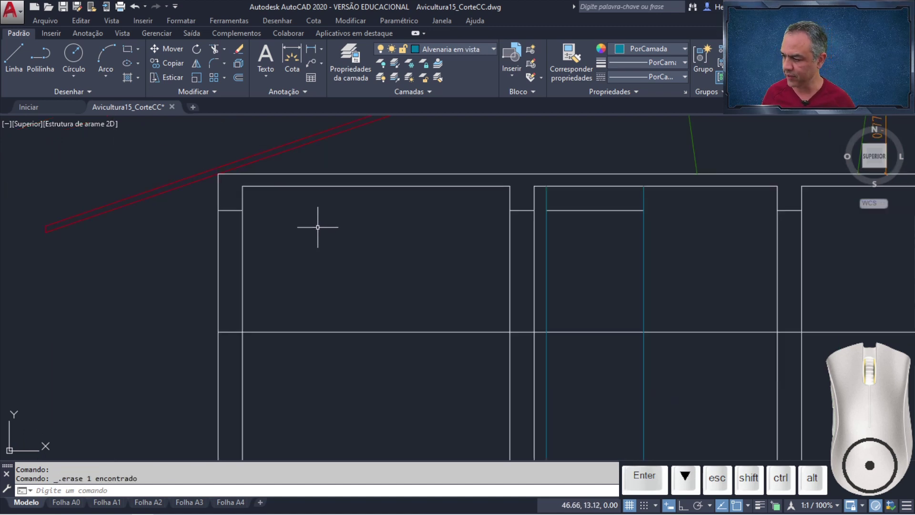
pyautogui.moveTo(317, 226); pyautogui.dragTo(241, 214, button='middle')
pyautogui.click(215, 46)
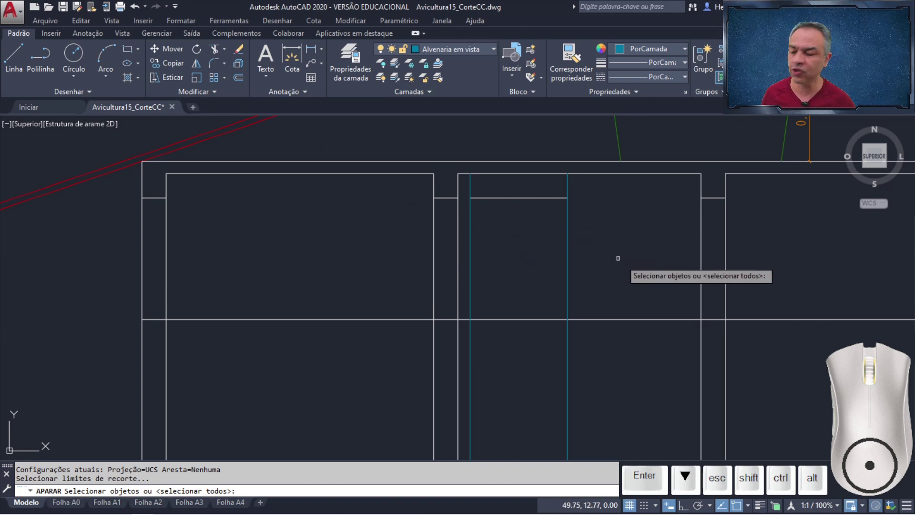
pyautogui.click(601, 258)
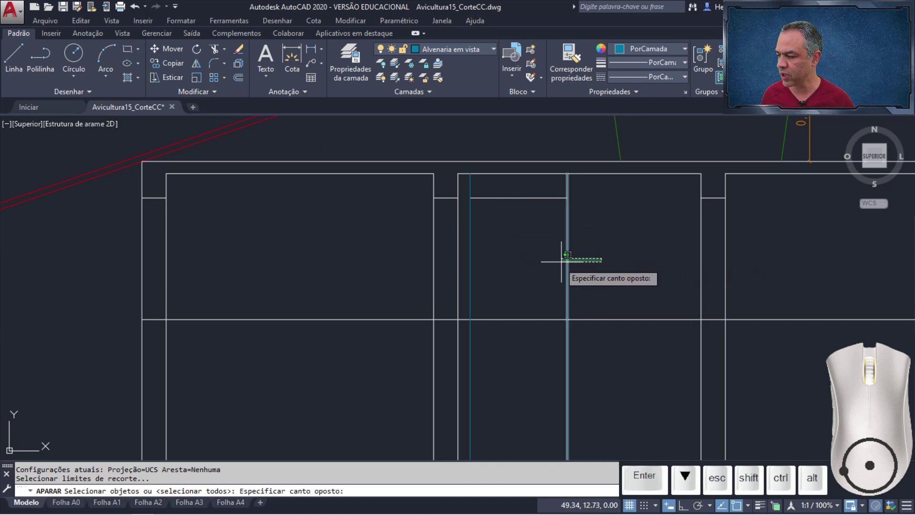
pyautogui.click(468, 279)
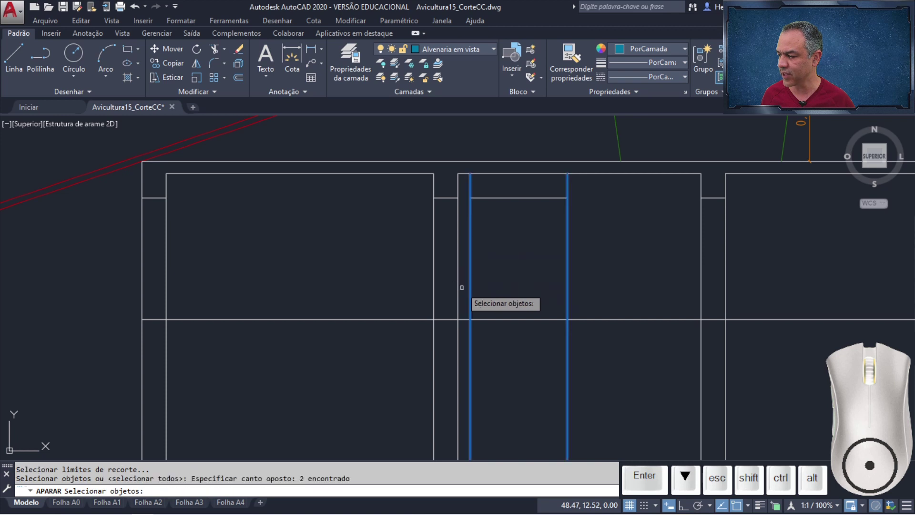
pyautogui.click(166, 286)
pyautogui.press('Return')
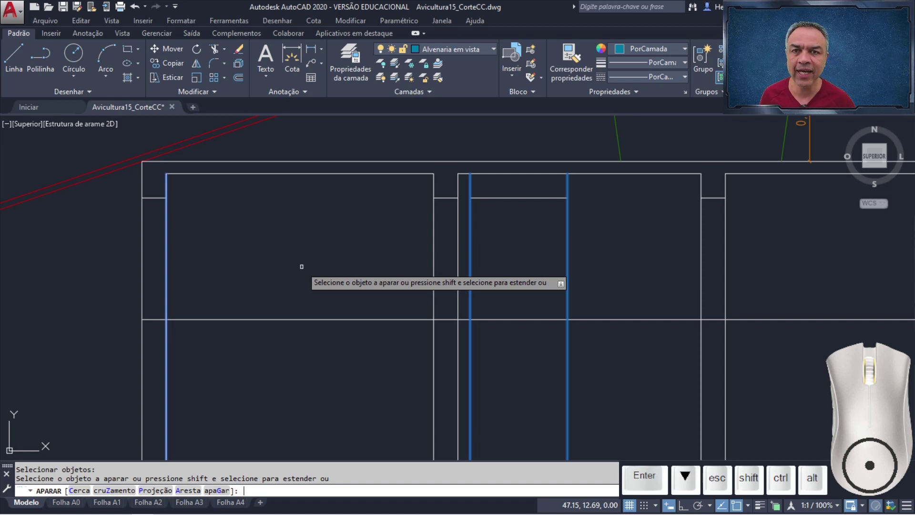
pyautogui.click(341, 267)
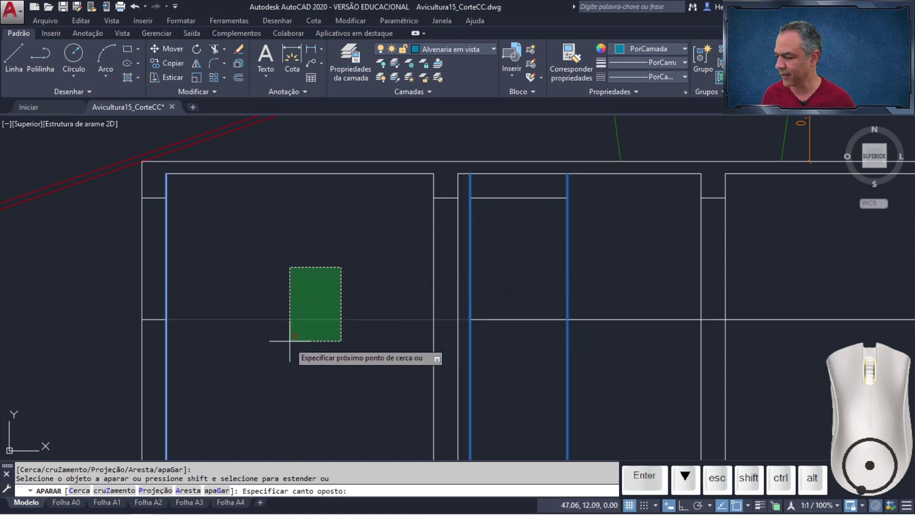
pyautogui.click(288, 338)
pyautogui.click(663, 267)
pyautogui.click(617, 354)
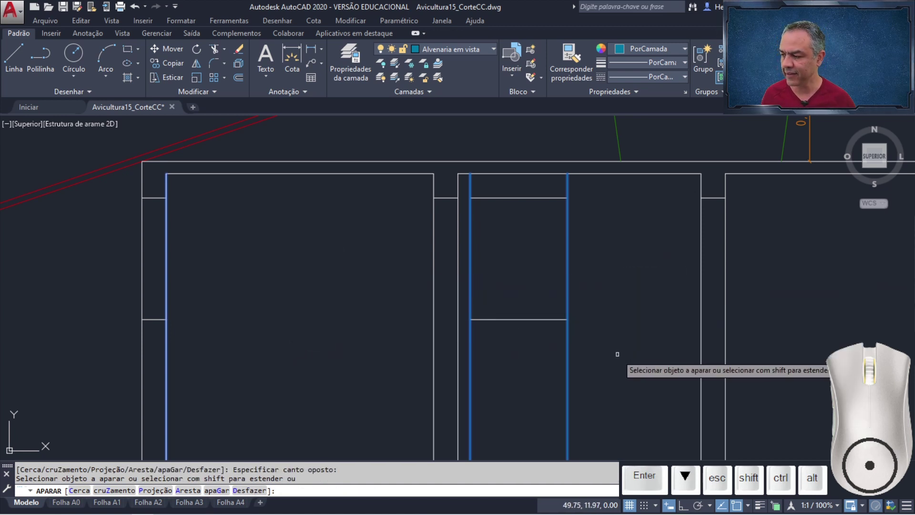
pyautogui.press('Return')
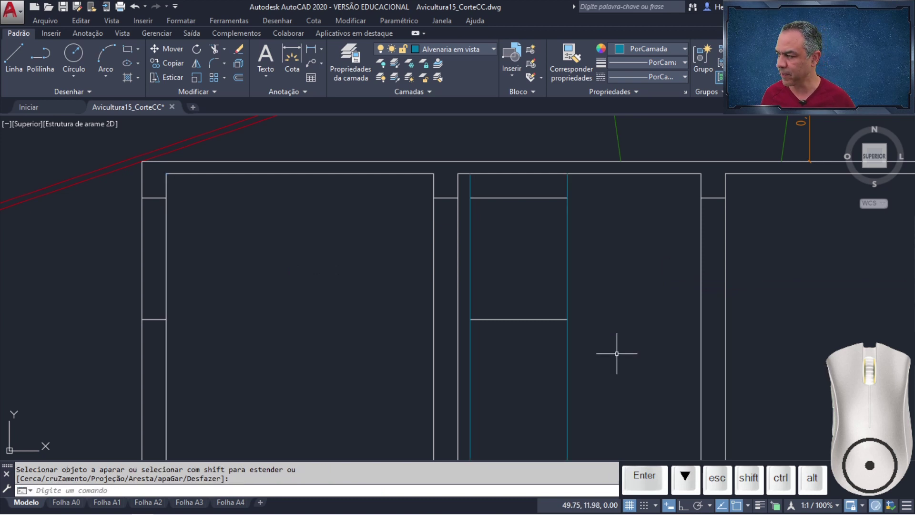
# Step: Trim the two vertical window lines above the window head and below the sill to close the rectangular outline
pyautogui.press('Return')
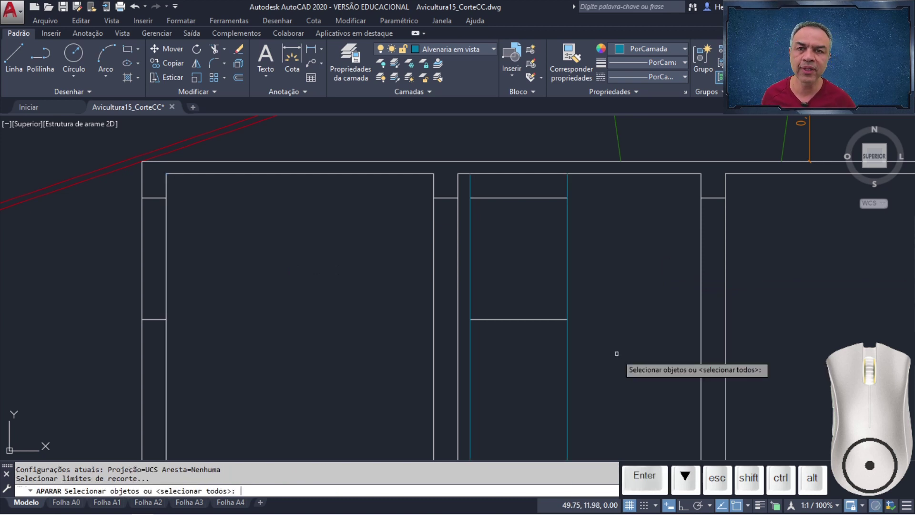
pyautogui.press('Return')
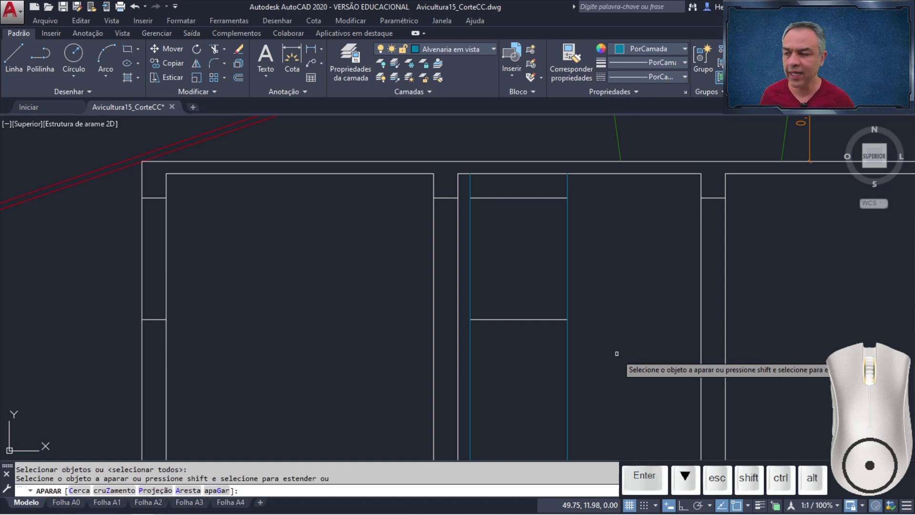
pyautogui.moveTo(581, 186); pyautogui.dragTo(463, 186)
pyautogui.click(582, 331)
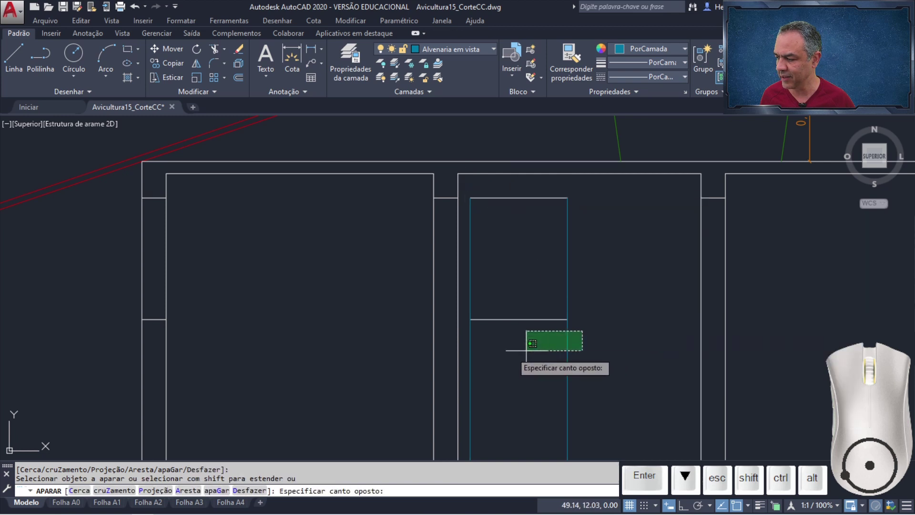
pyautogui.click(470, 355)
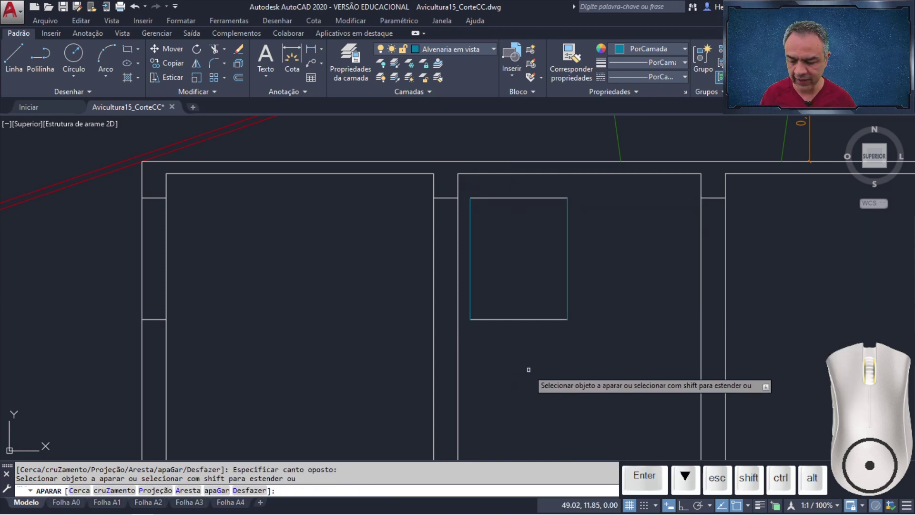
pyautogui.press('Return')
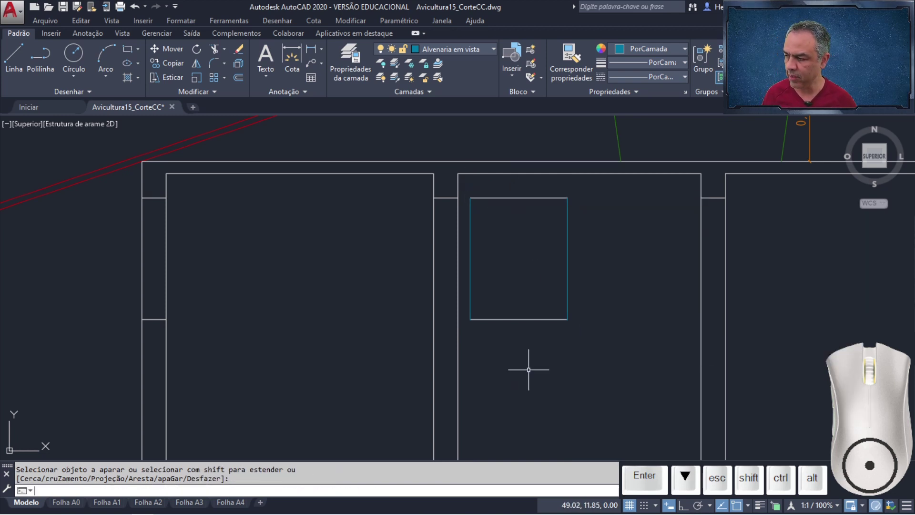
# Step: Match the window's head and sill lines to the Alvenaria em vista layer of its vertical line
pyautogui.click(435, 79)
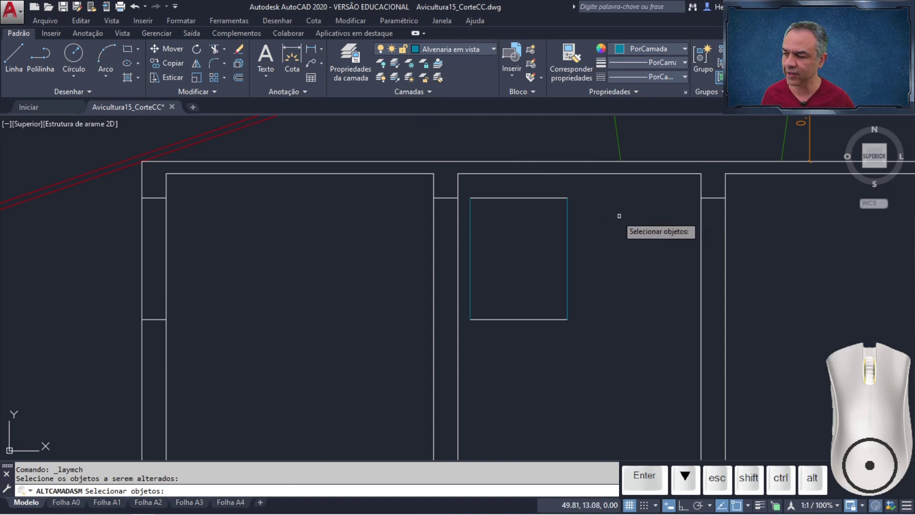
pyautogui.click(537, 182)
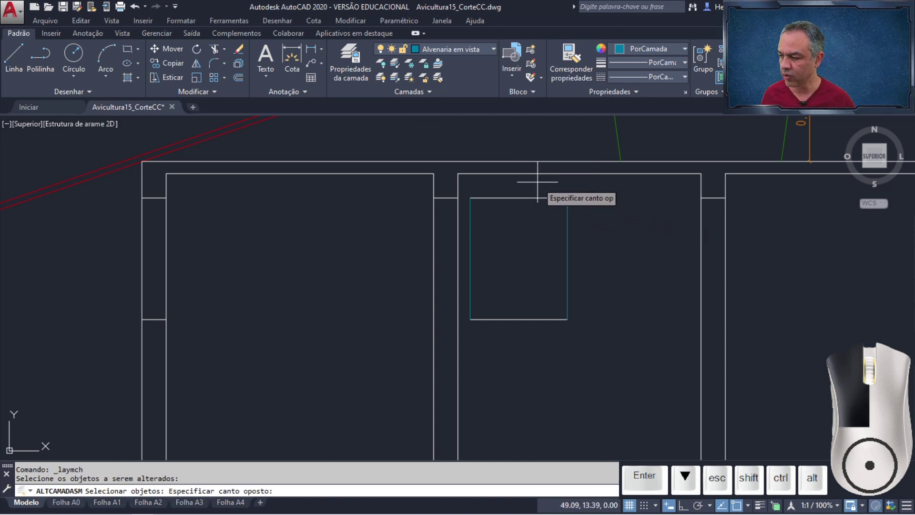
pyautogui.click(518, 353)
pyautogui.press('Return')
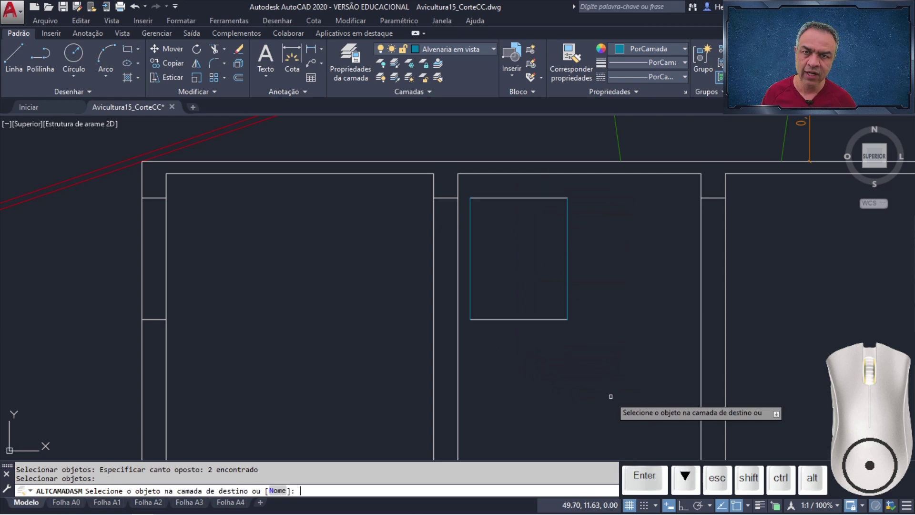
pyautogui.click(568, 268)
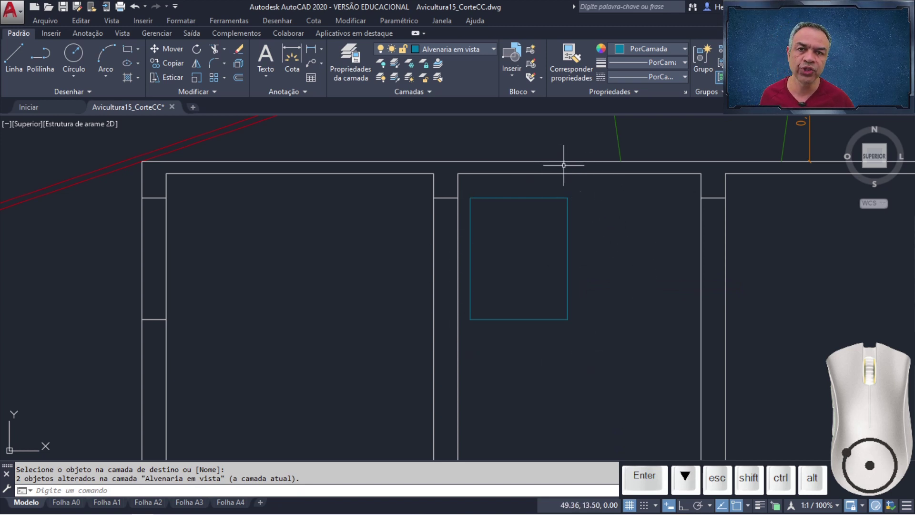
# Step: Check whether the four sides of the window outline are separate objects
pyautogui.click(526, 200)
pyautogui.click(523, 197)
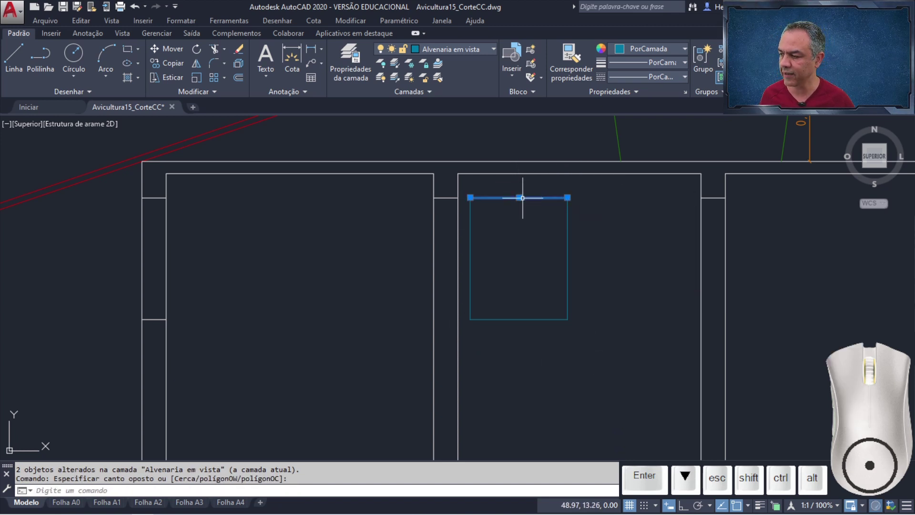
pyautogui.click(568, 236)
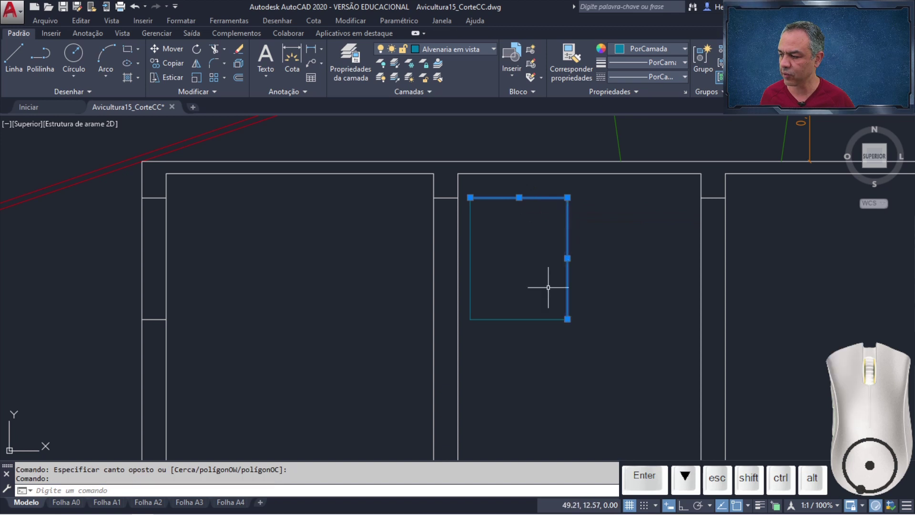
pyautogui.click(535, 319)
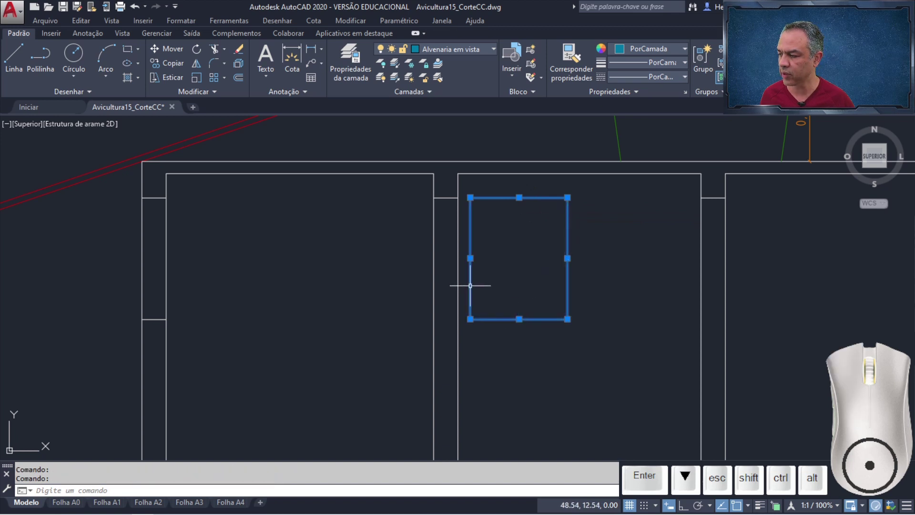
pyautogui.press('Escape')
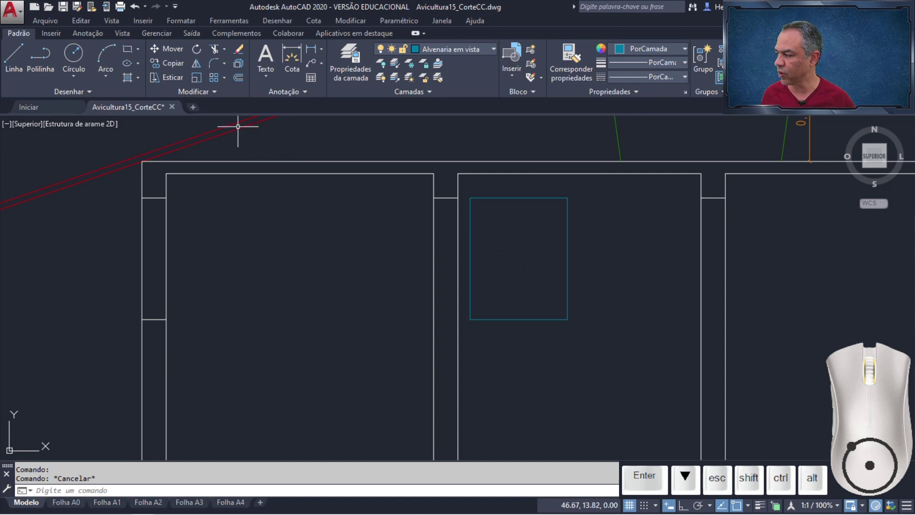
# Step: Join the four sides of the window outline into a single closed polyline with Edit Polyline
pyautogui.click(218, 94)
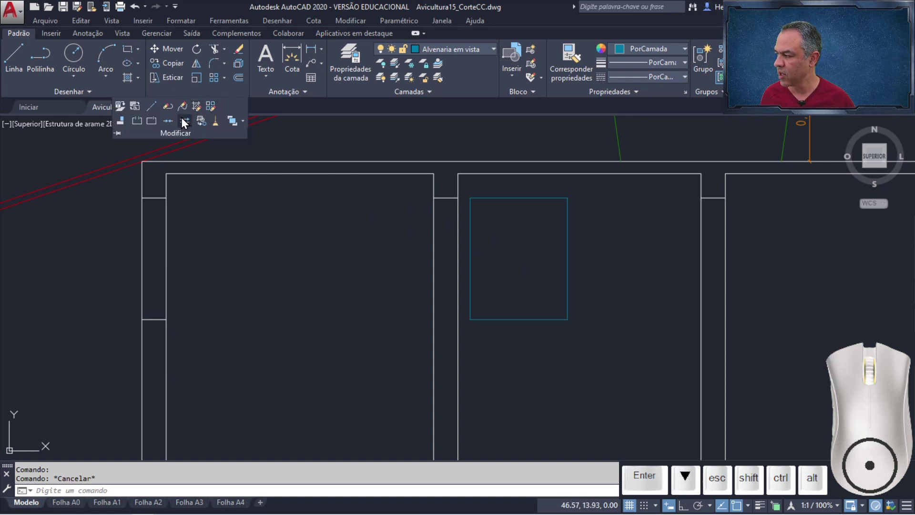
pyautogui.click(169, 106)
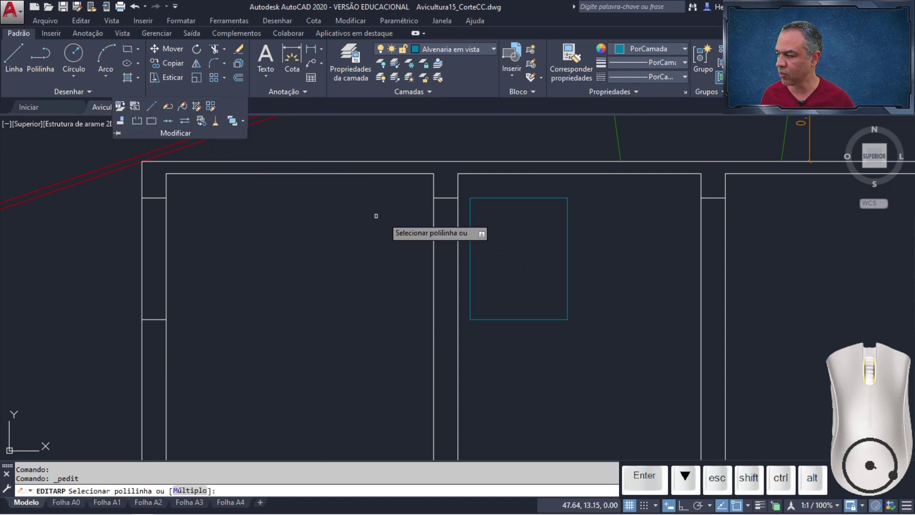
pyautogui.click(543, 198)
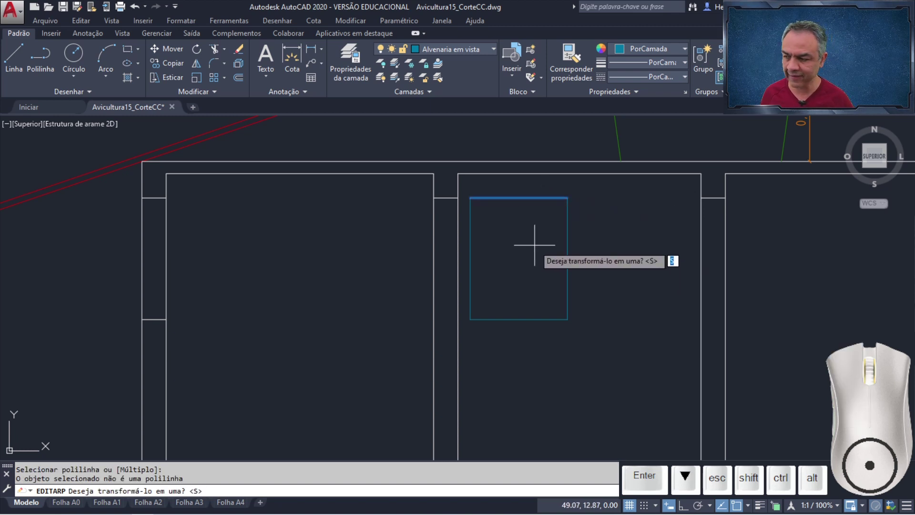
pyautogui.press('Return')
pyautogui.click(565, 288)
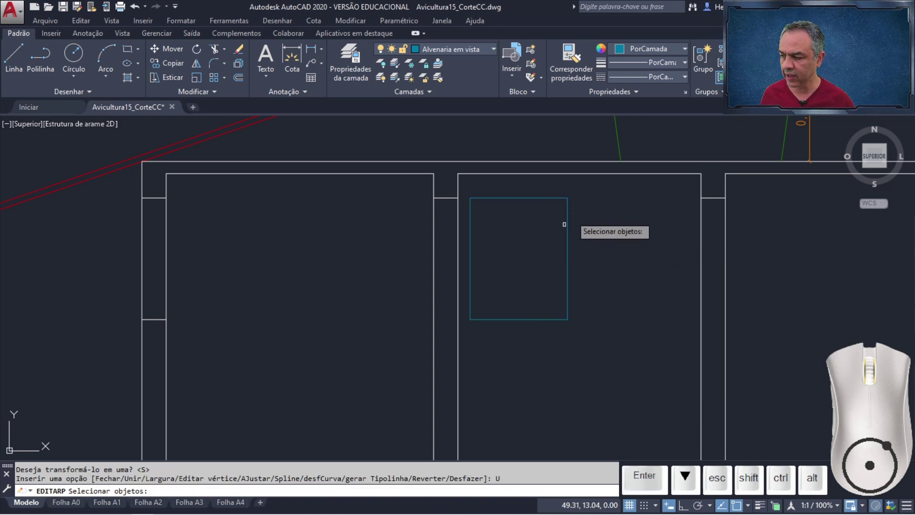
pyautogui.click(599, 213)
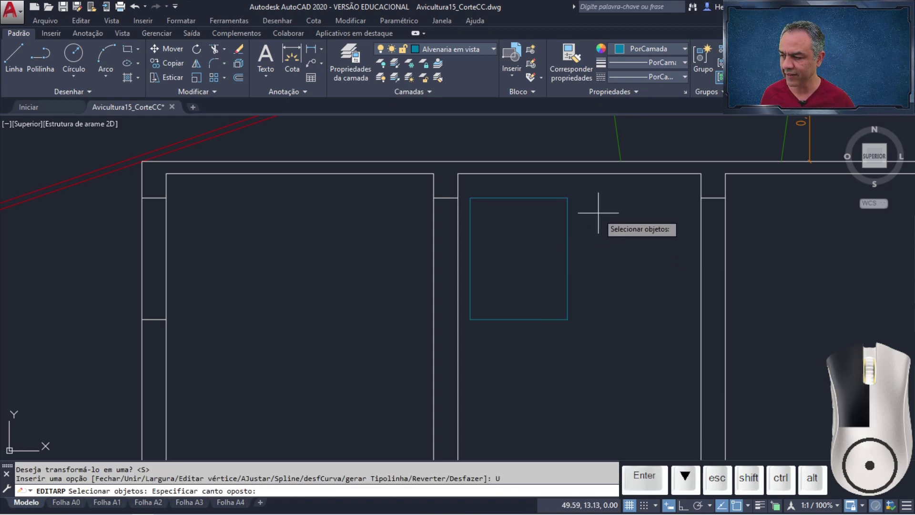
pyautogui.click(463, 367)
pyautogui.press('Return')
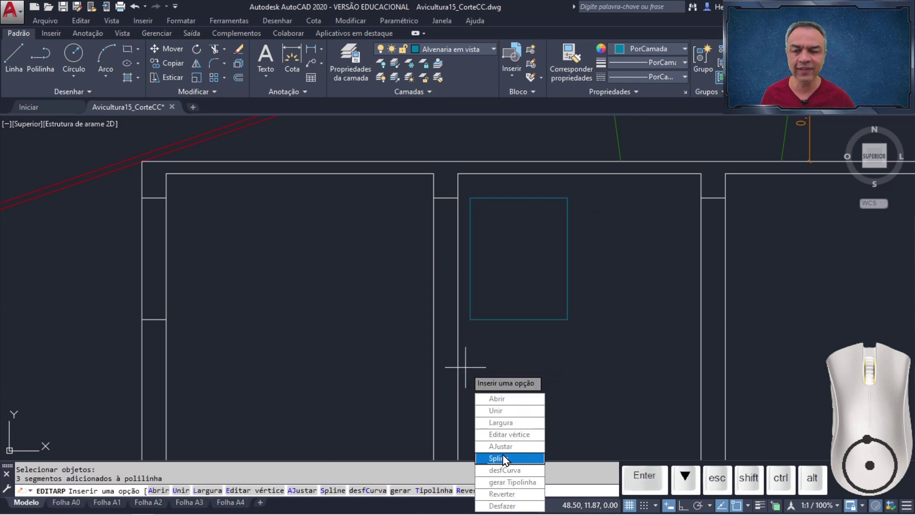
pyautogui.press('Escape')
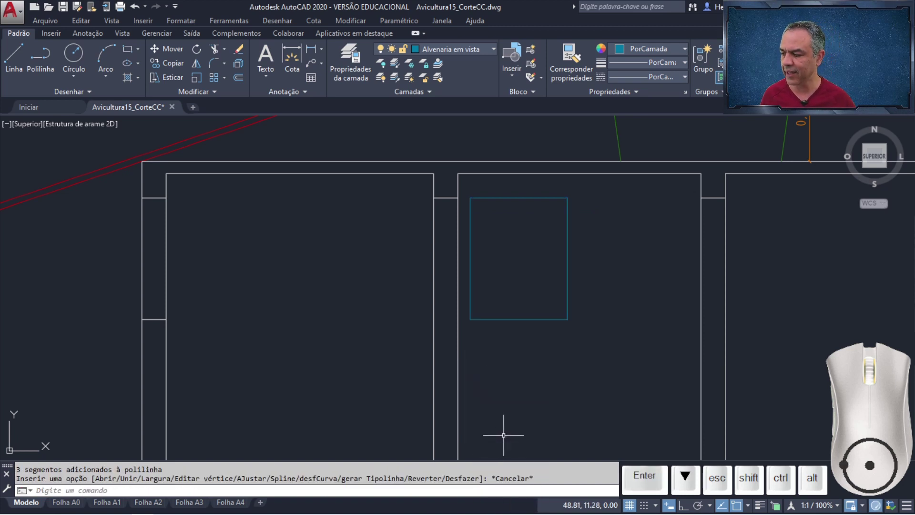
pyautogui.click(526, 319)
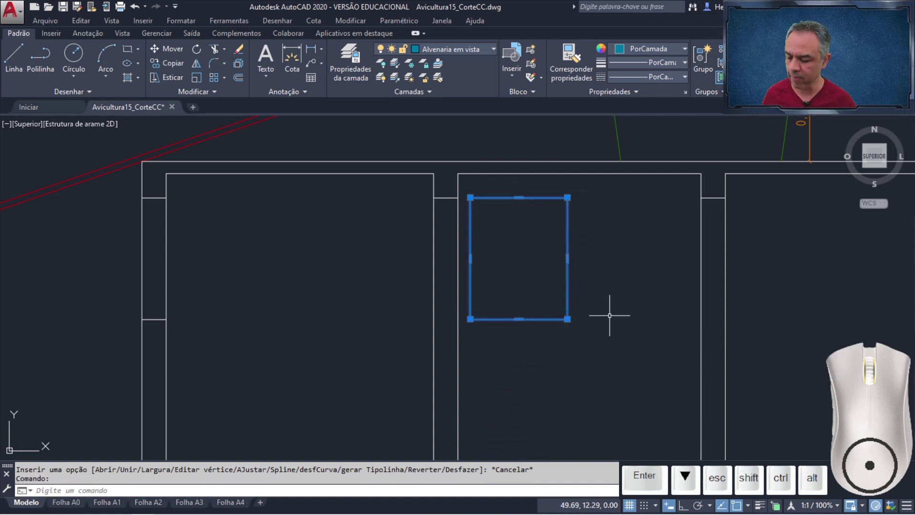
pyautogui.press('Escape')
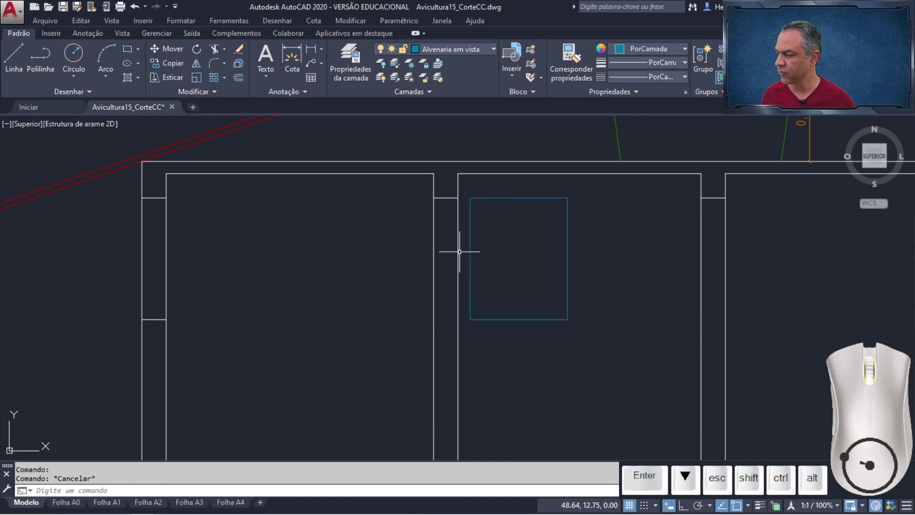
# Step: Offset the window outline inward by 0.03 to form the frame
pyautogui.click(239, 78)
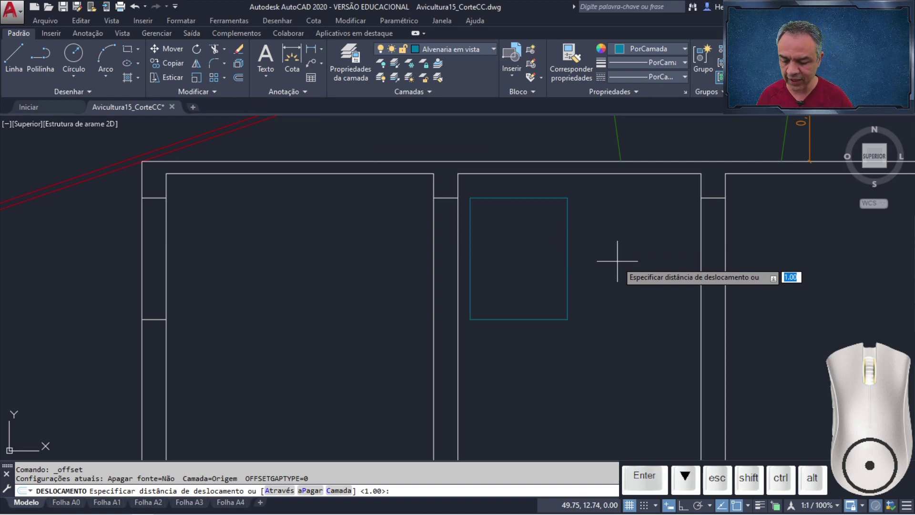
pyautogui.write('0.03')
pyautogui.press('Return')
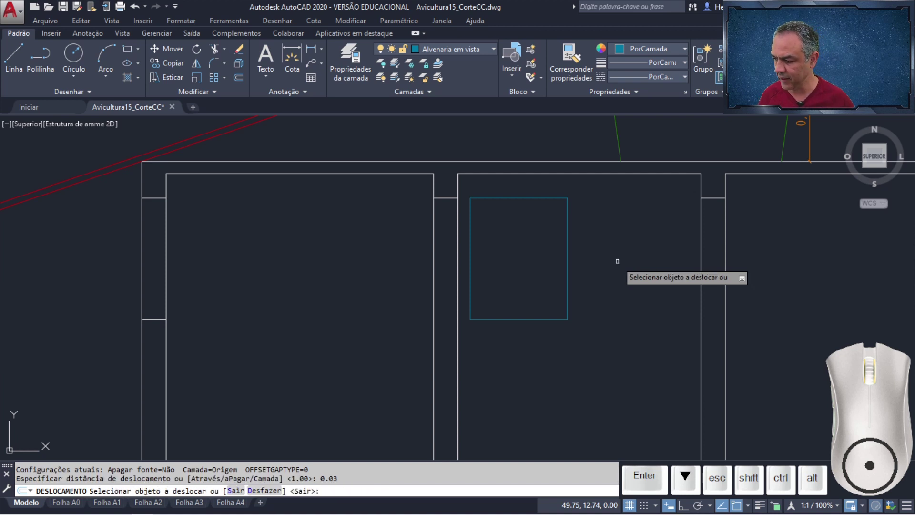
pyautogui.click(567, 261)
pyautogui.click(519, 257)
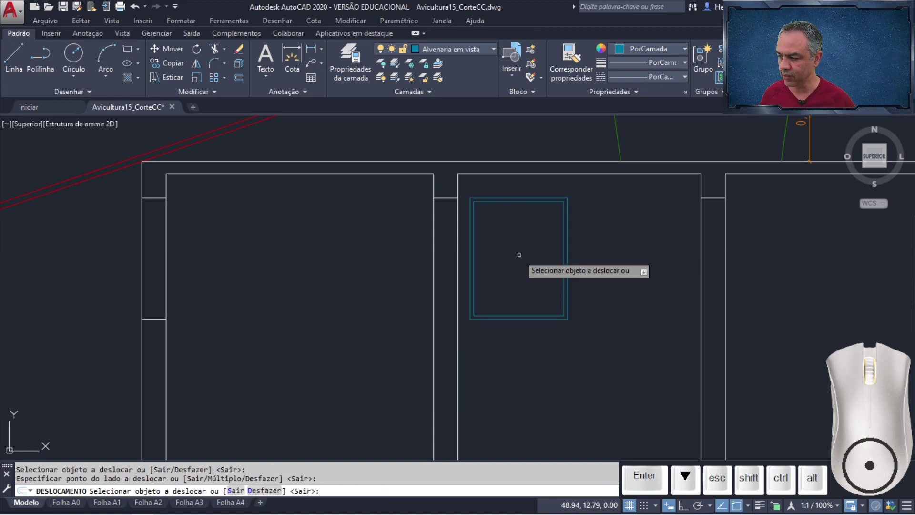
pyautogui.press('Return')
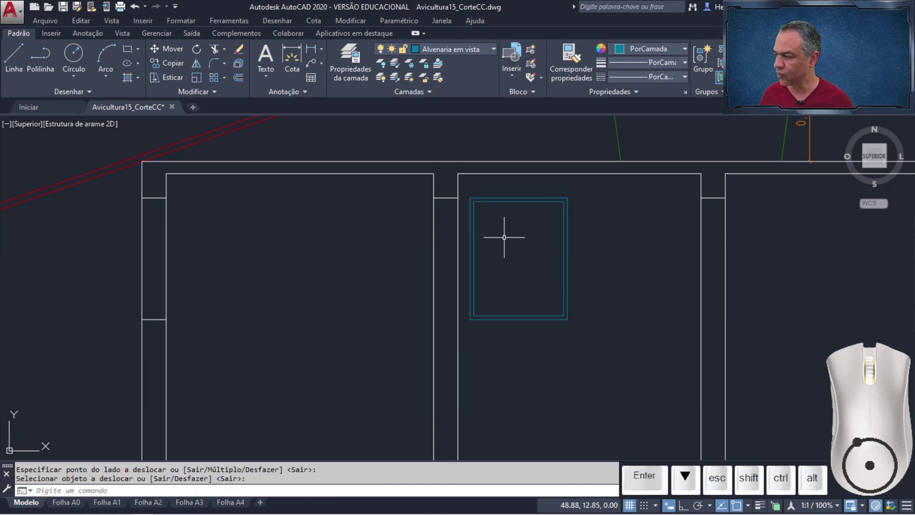
# Step: Match the inner window rectangle to the Esquadrias layer of the green door in the outer wall
pyautogui.click(439, 79)
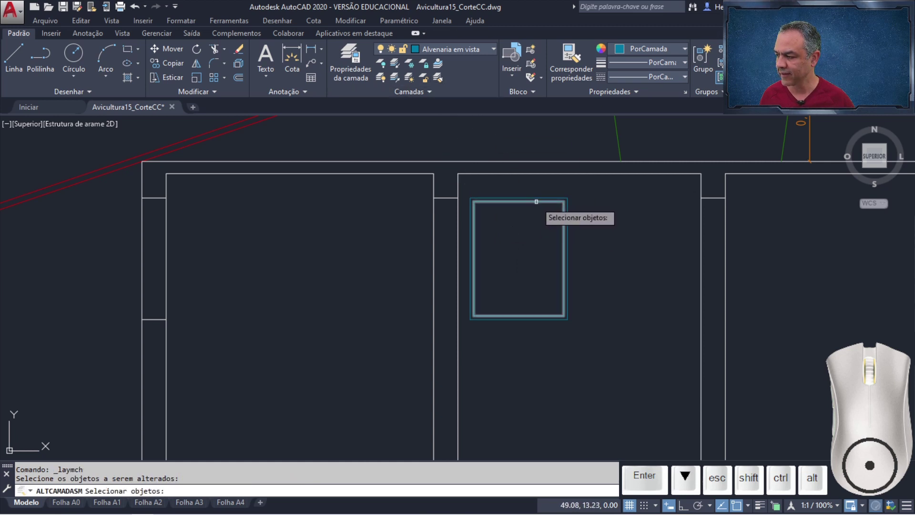
pyautogui.click(530, 212)
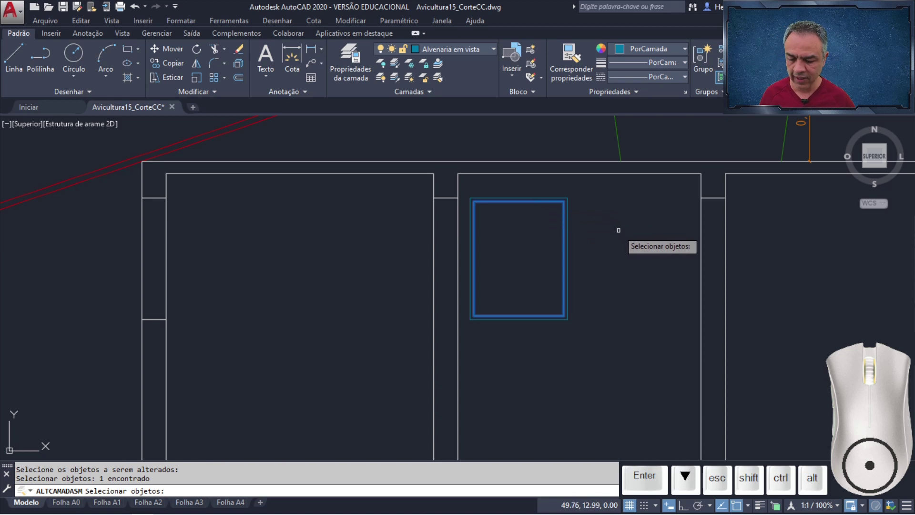
pyautogui.press('Return')
pyautogui.moveTo(648, 236)
pyautogui.mouseDown(button='middle')
pyautogui.moveTo(496, 219)
pyautogui.moveTo(384, 229)
pyautogui.mouseUp(button='middle')
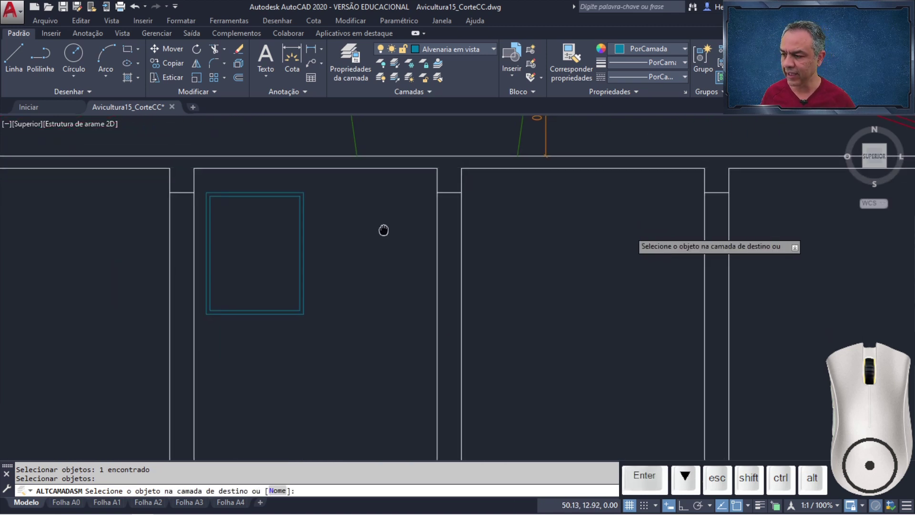
pyautogui.scroll(-2, 378, 228)
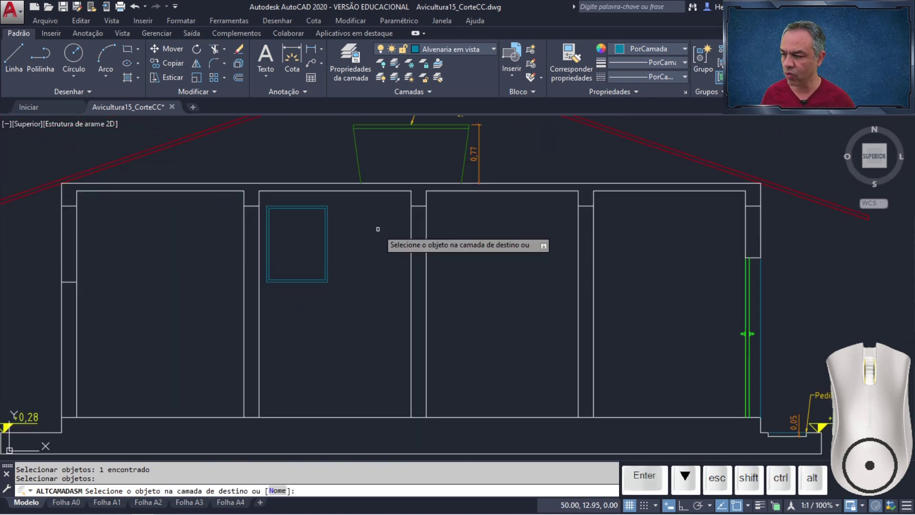
pyautogui.click(747, 297)
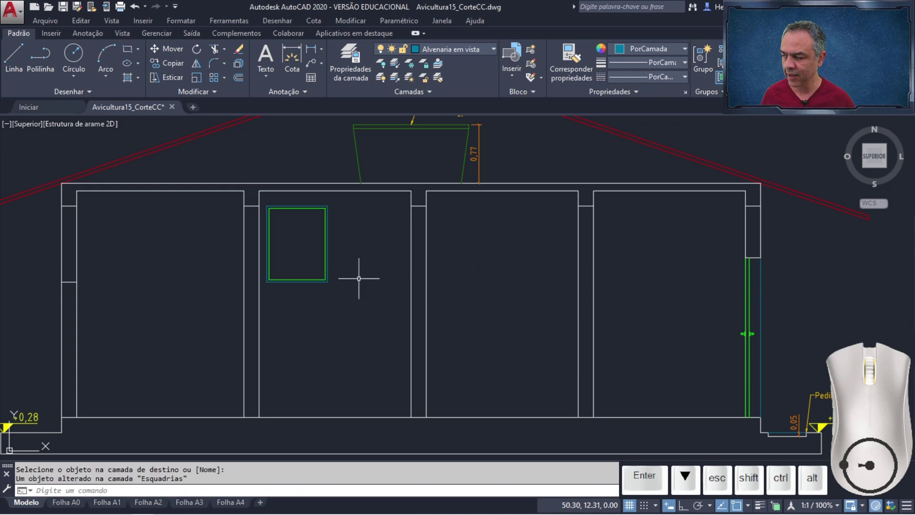
# Step: Make Esquadrias the current layer and draw a 0.04 by 0.02 rectangle inside the window, just above the frame's bottom edge
pyautogui.scroll(4, 329, 258)
pyautogui.moveTo(337, 248); pyautogui.dragTo(476, 233, button='middle')
pyautogui.scroll(3, 492, 348)
pyautogui.click(481, 46)
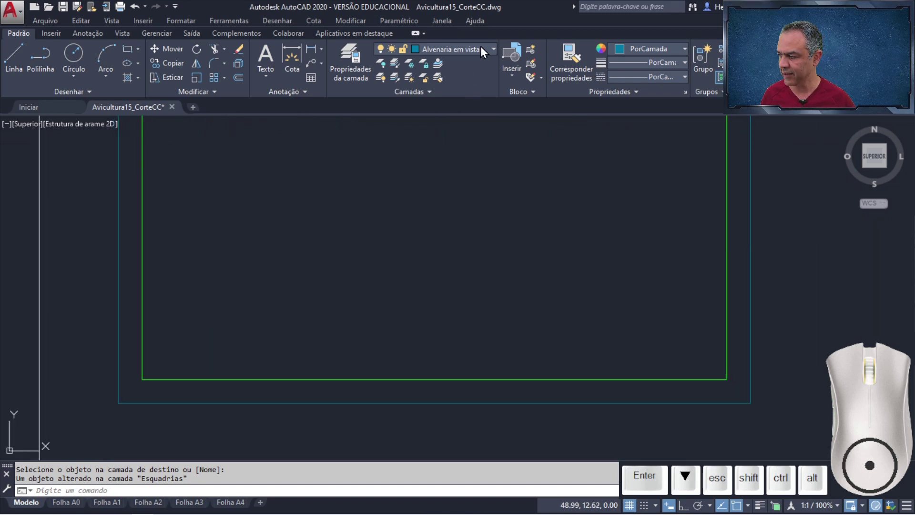
pyautogui.click(437, 257)
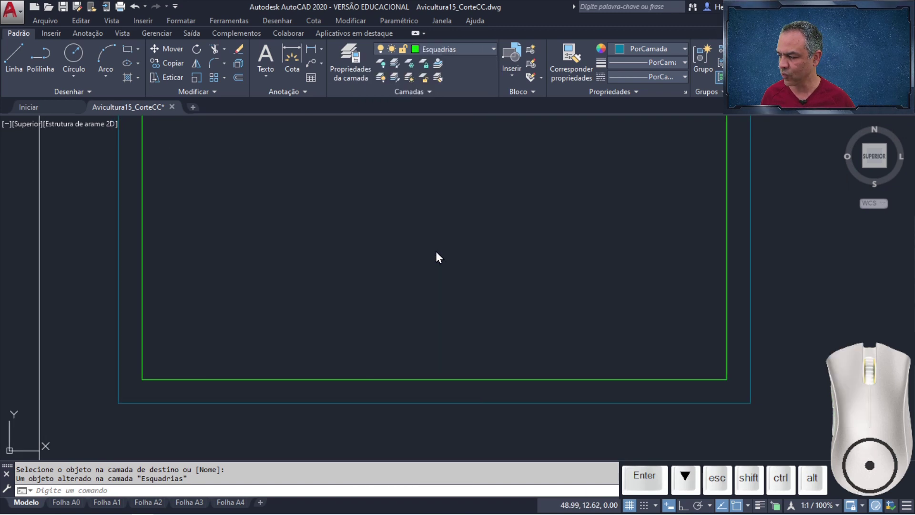
pyautogui.click(127, 49)
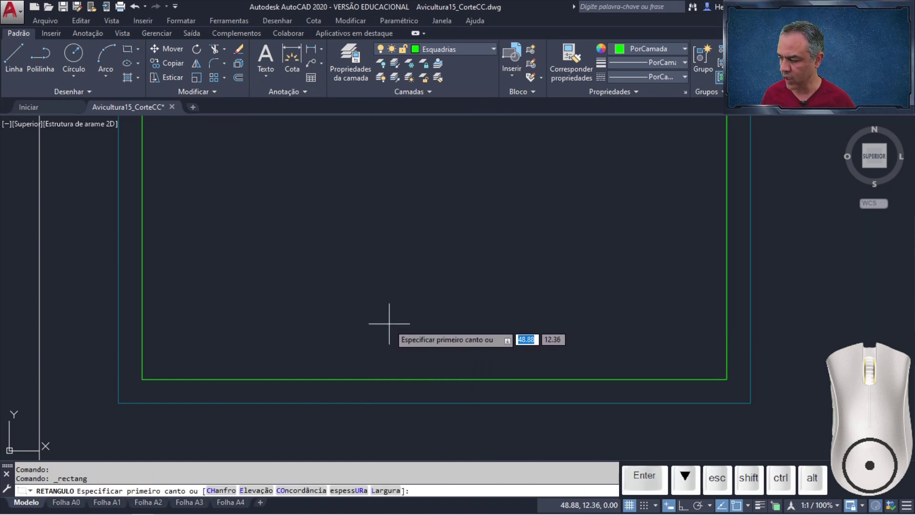
pyautogui.click(389, 324)
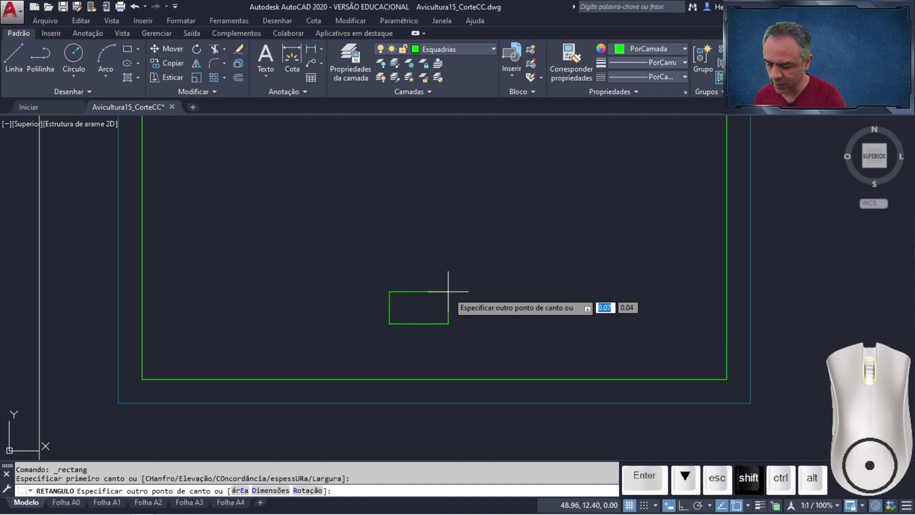
pyautogui.write('@')
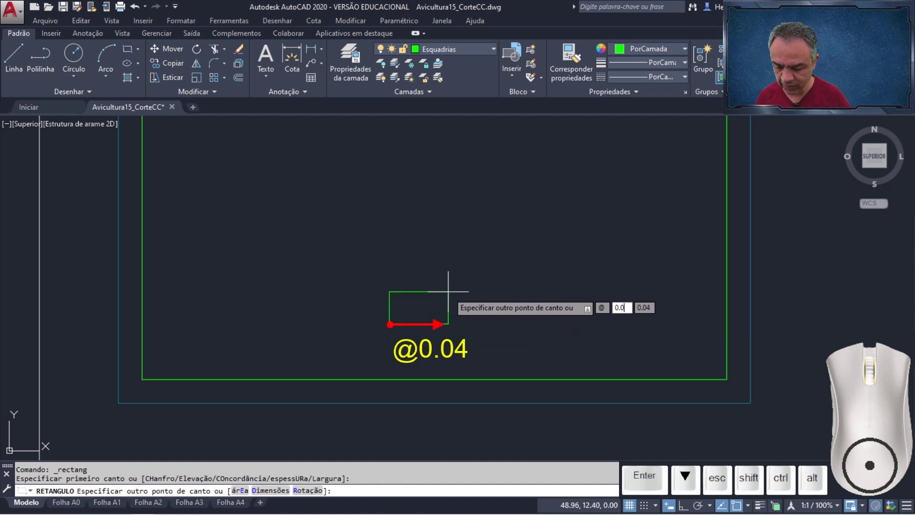
pyautogui.write('0.04,0.02')
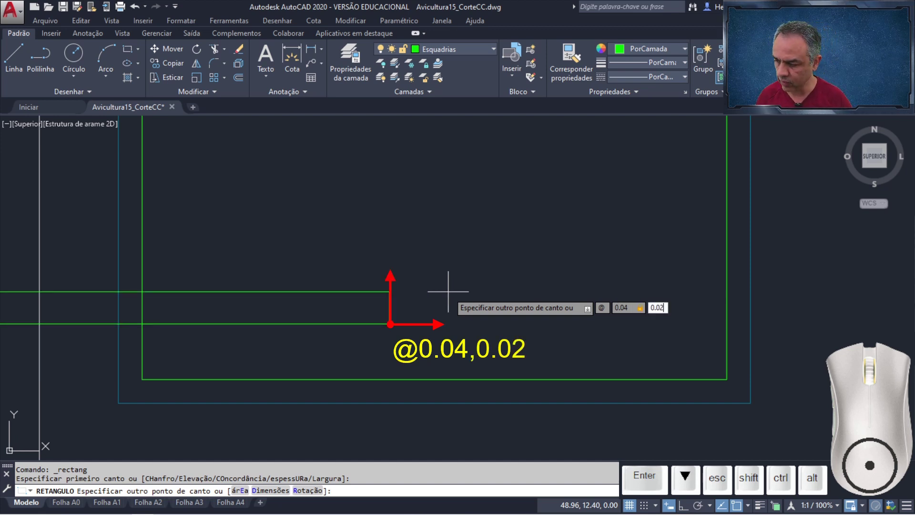
pyautogui.press('Return')
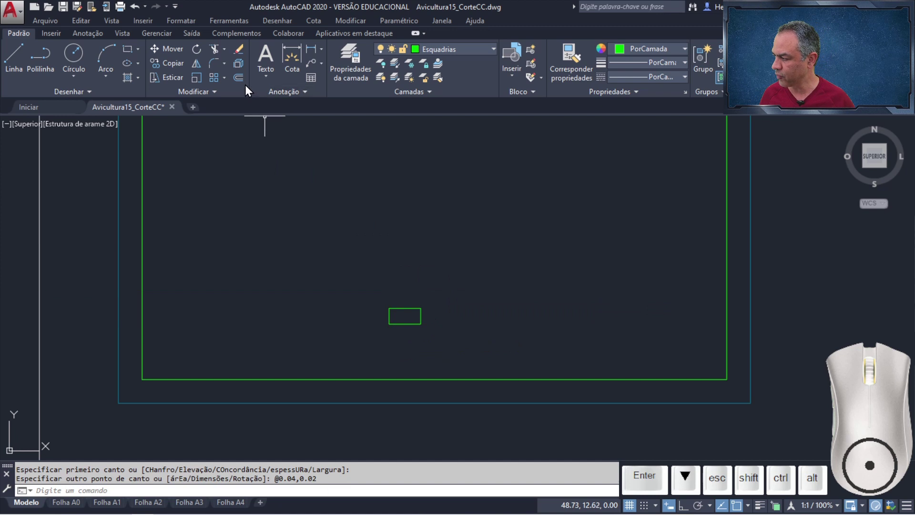
# Step: Offset the small handle rectangle inside the window outward by 0.005
pyautogui.click(239, 77)
pyautogui.scroll(2, 440, 319)
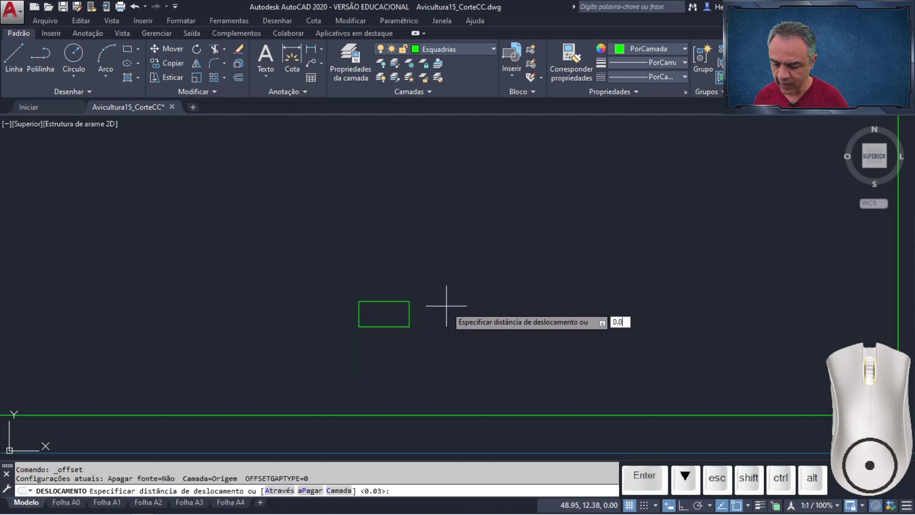
pyautogui.press('Return')
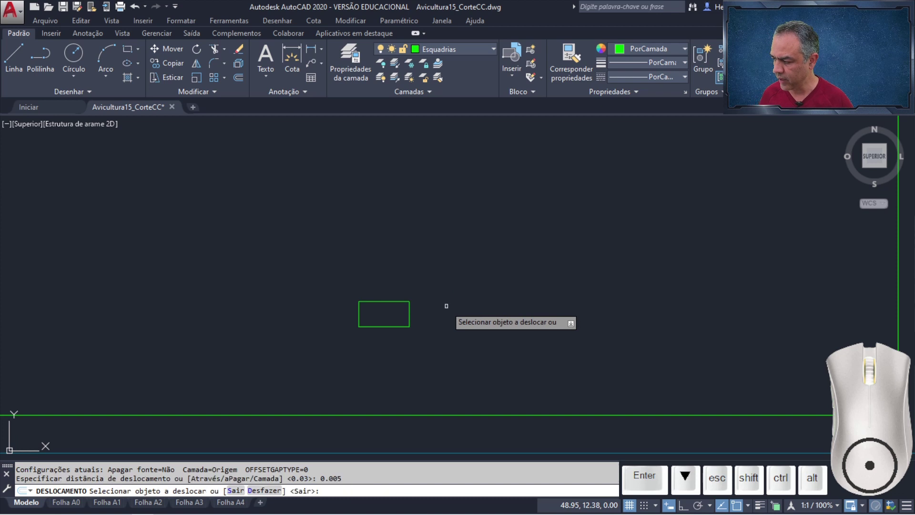
pyautogui.click(409, 308)
pyautogui.click(458, 317)
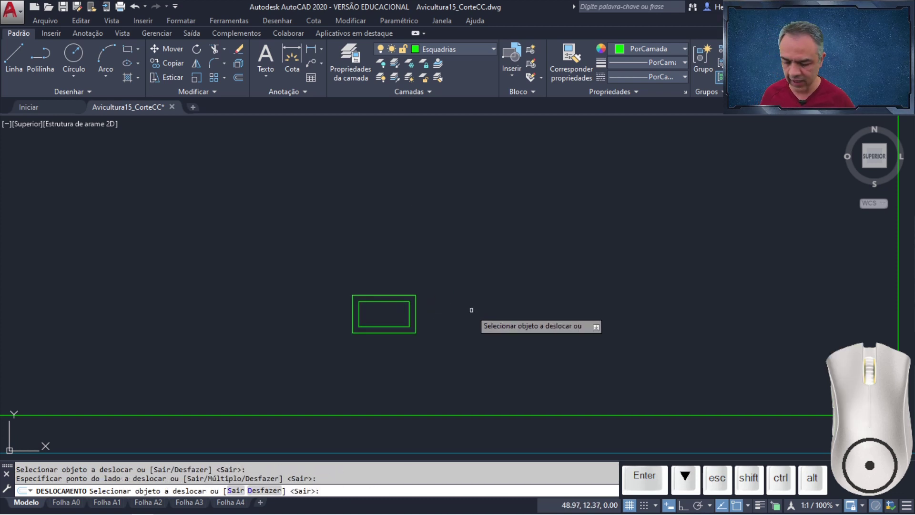
pyautogui.press('Return')
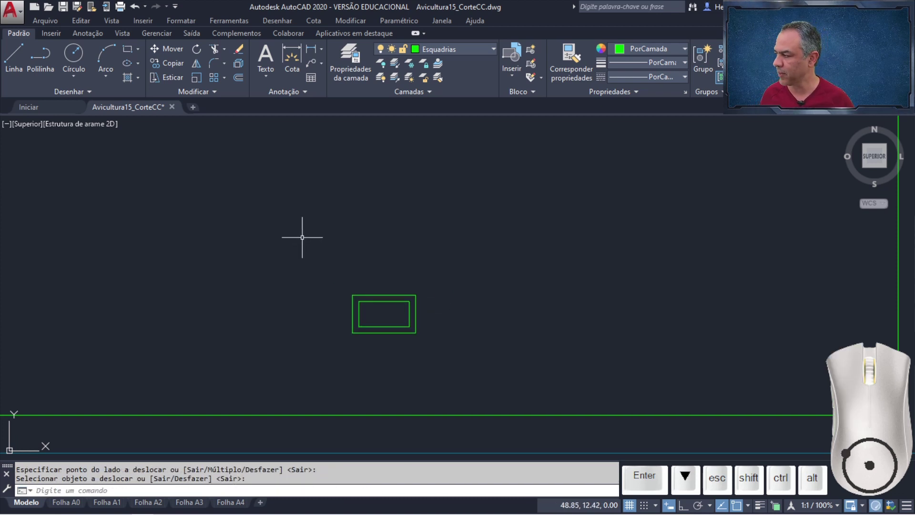
# Step: Move both handle rectangles by their bottom midpoint onto the bottom edge of the window's inner frame
pyautogui.click(173, 49)
pyautogui.click(478, 227)
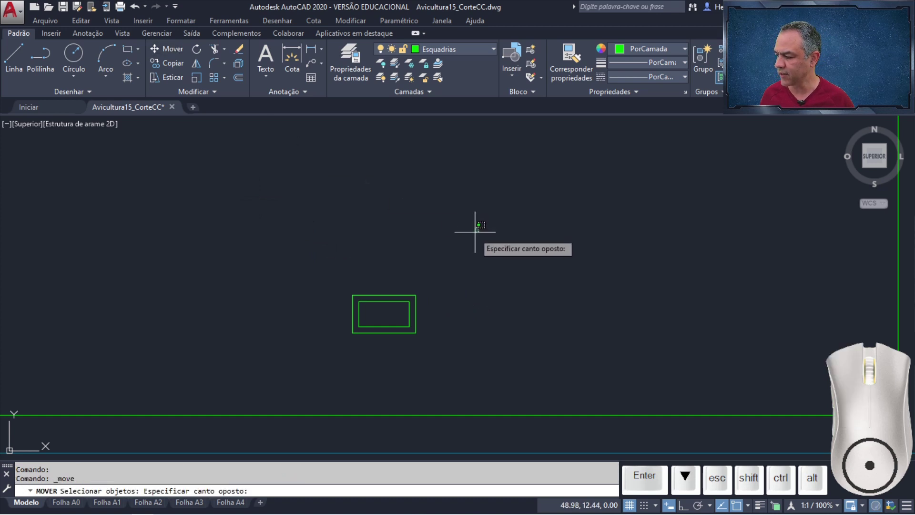
pyautogui.click(300, 369)
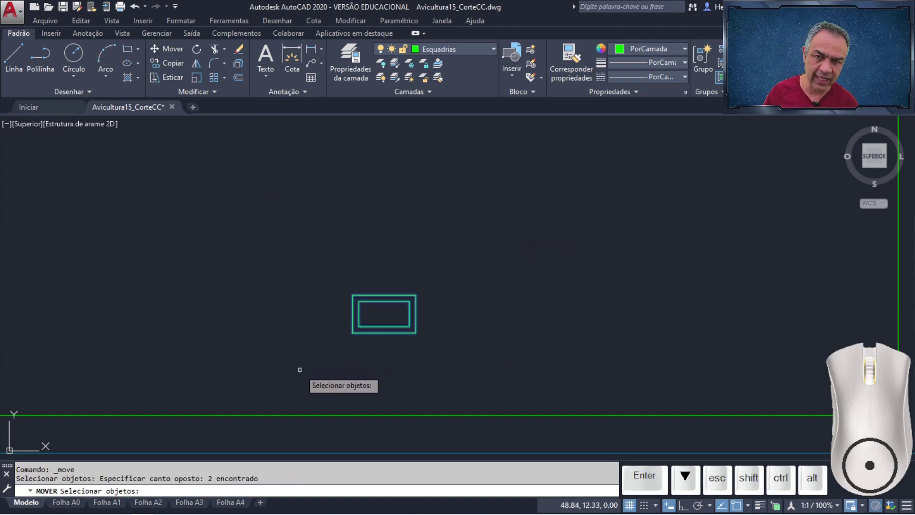
pyautogui.press('Return')
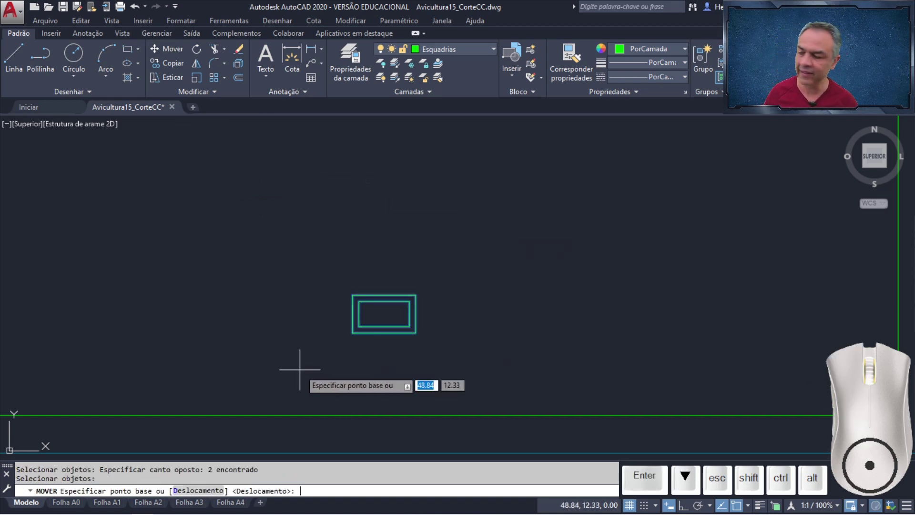
pyautogui.click(384, 333)
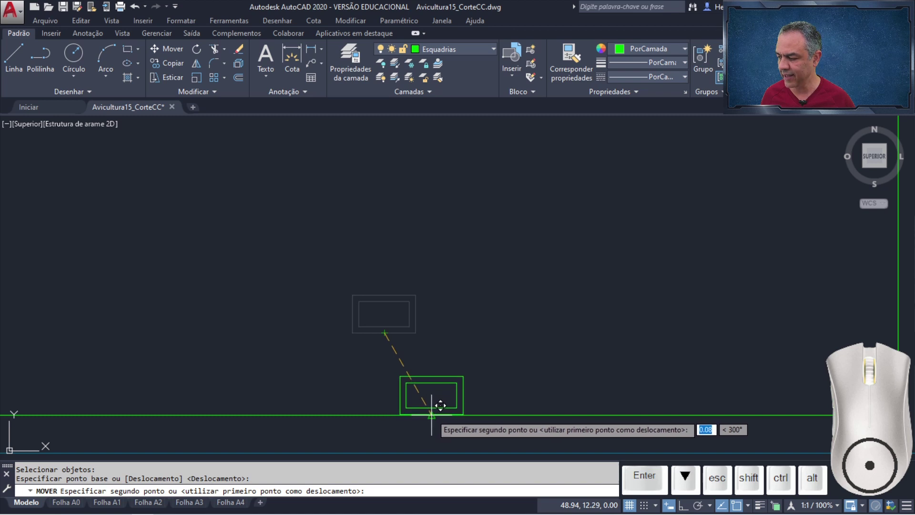
pyautogui.click(431, 415)
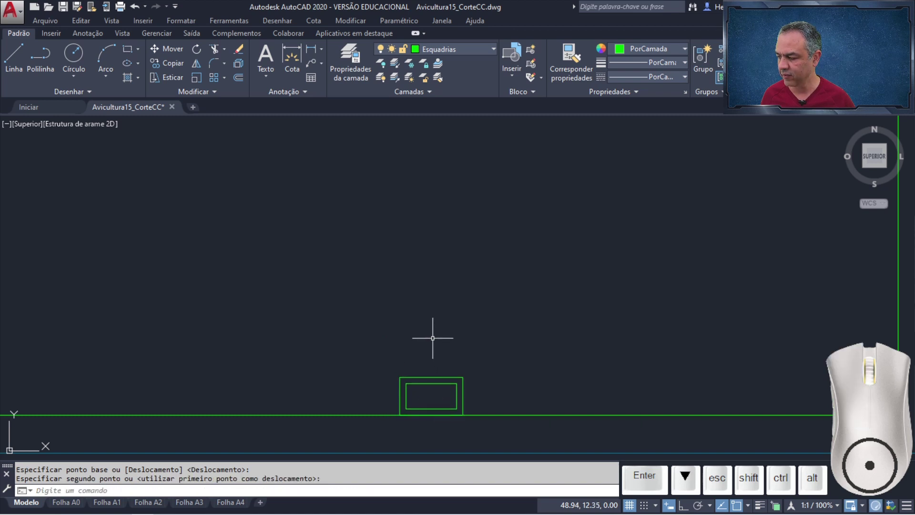
# Step: Mirror the complete window with its handle about the vertical centre line of its bay, keeping the original
pyautogui.scroll(-10, 433, 338)
pyautogui.moveTo(472, 302); pyautogui.dragTo(408, 276, button='middle')
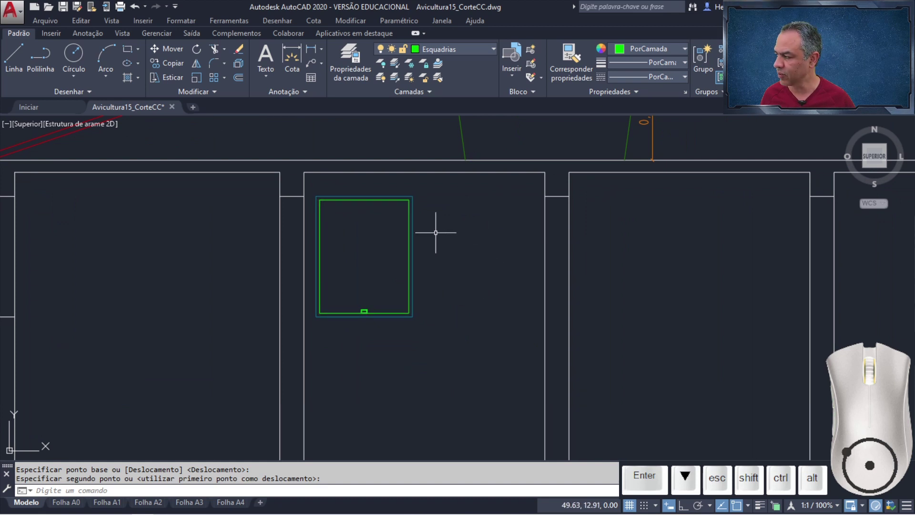
pyautogui.click(196, 63)
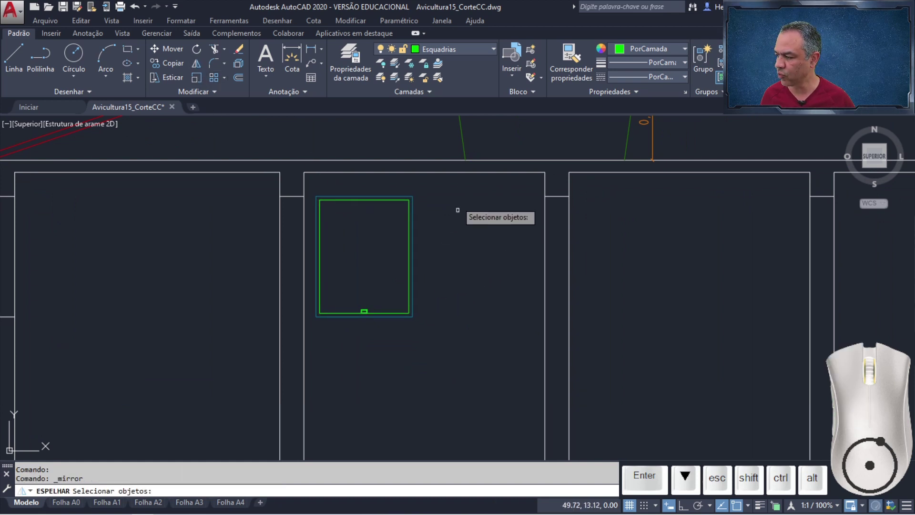
pyautogui.click(438, 178)
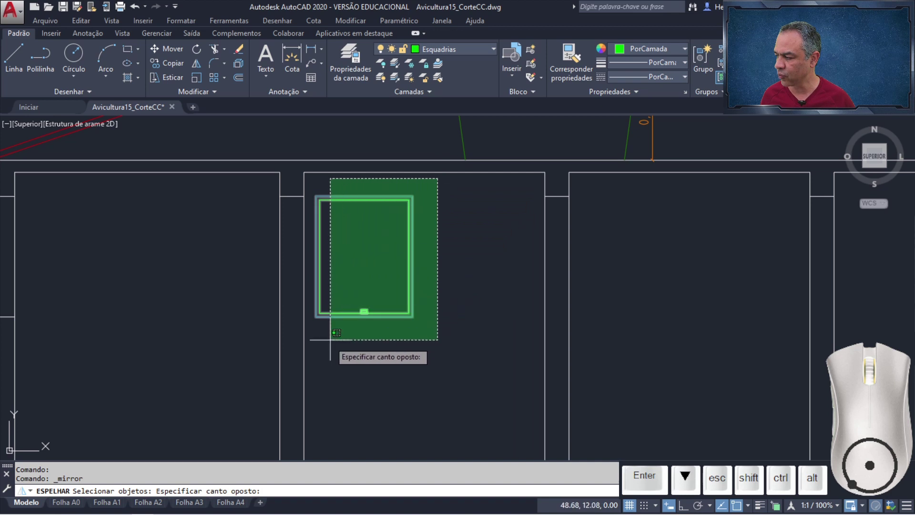
pyautogui.click(309, 362)
pyautogui.press('Return')
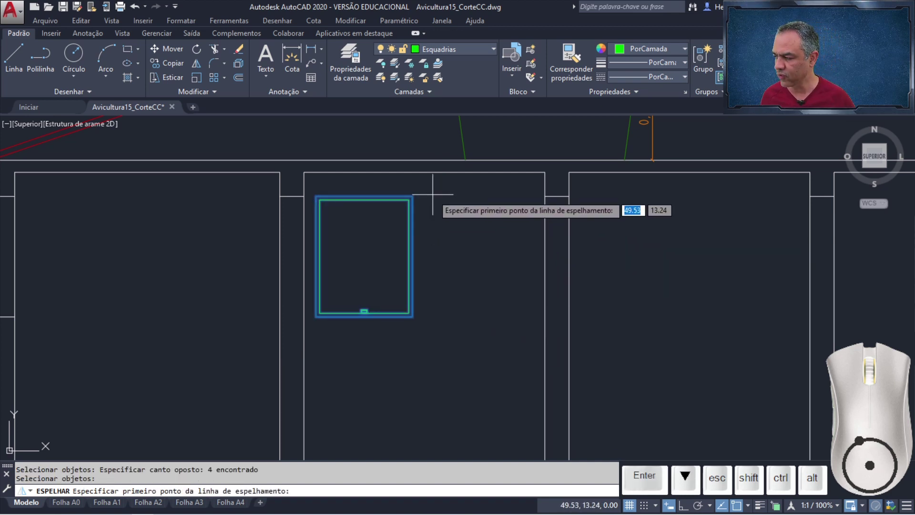
pyautogui.click(424, 172)
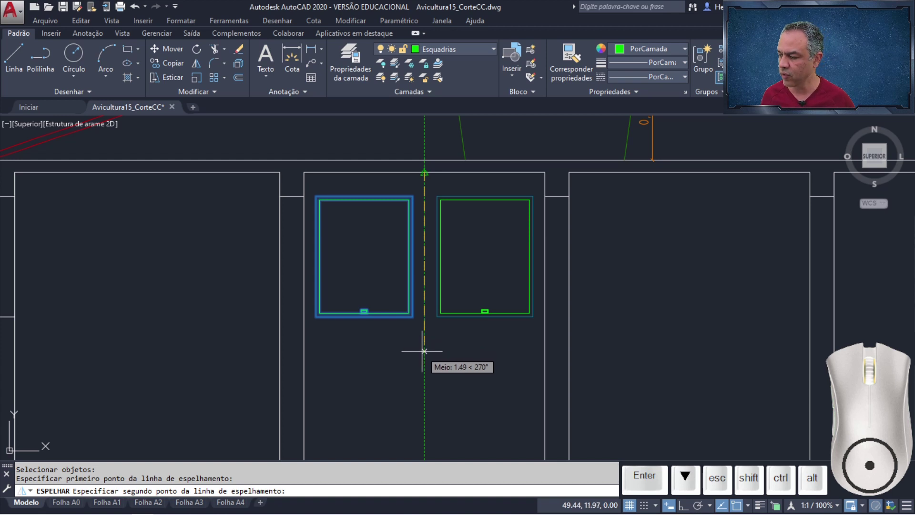
pyautogui.click(424, 351)
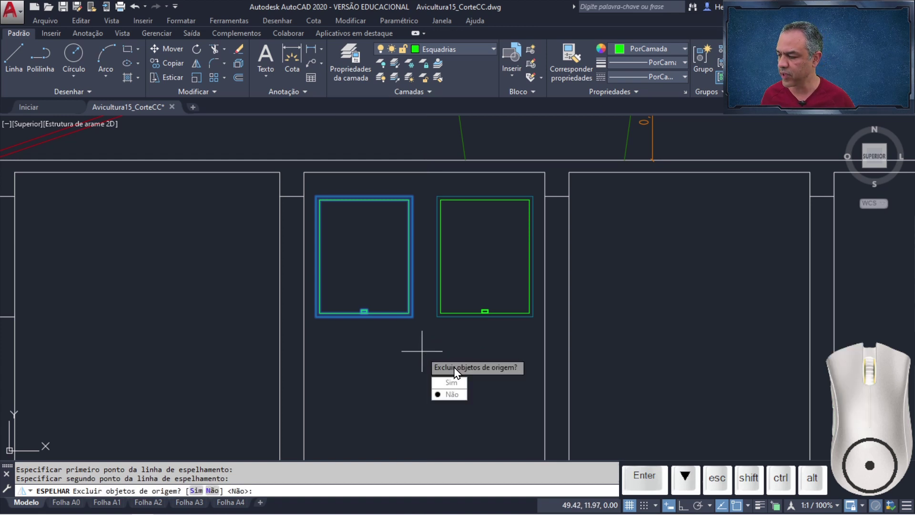
pyautogui.click(452, 394)
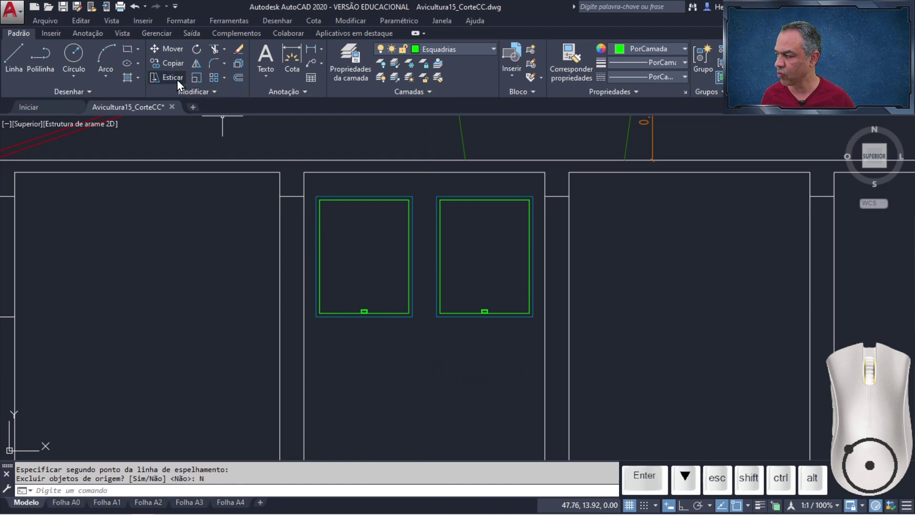
# Step: Copy the pair of windows into the next two bays, using the bay's lower inner wall corner as base point
pyautogui.click(162, 62)
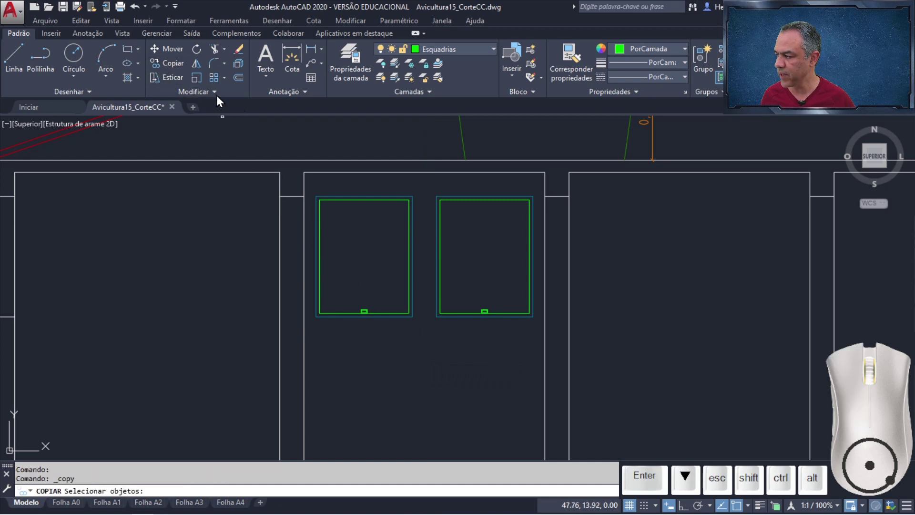
pyautogui.click(540, 188)
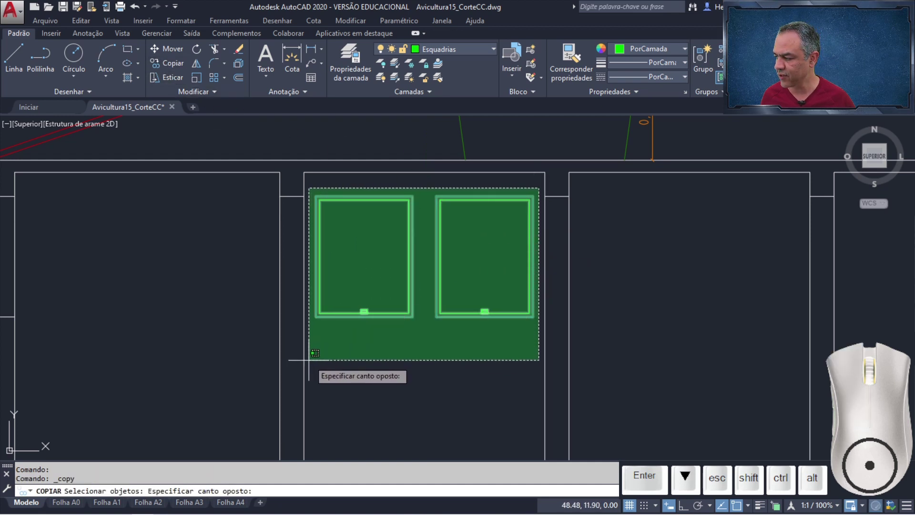
pyautogui.click(289, 381)
pyautogui.press('Return')
pyautogui.scroll(-2, 429, 374)
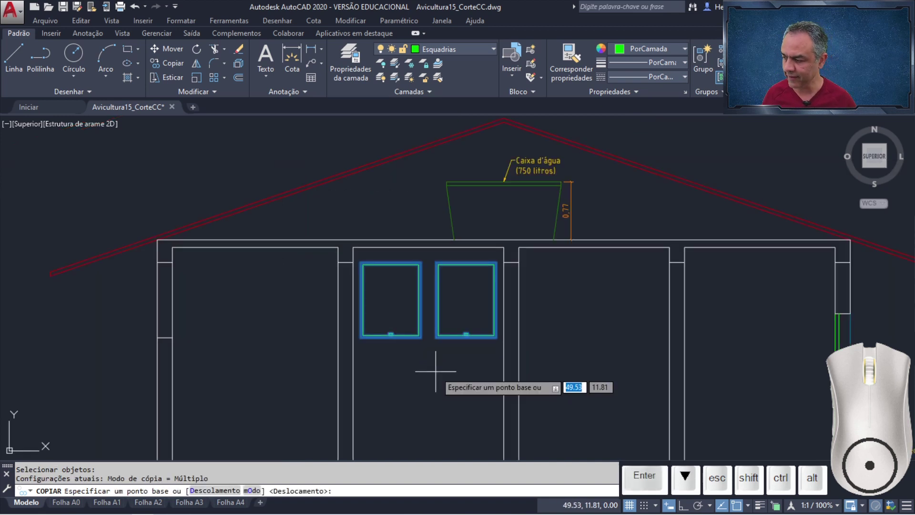
pyautogui.scroll(-2, 429, 370)
pyautogui.moveTo(429, 370); pyautogui.dragTo(368, 330, button='middle')
pyautogui.scroll(3, 293, 299)
pyautogui.moveTo(293, 301); pyautogui.dragTo(241, 289, button='middle')
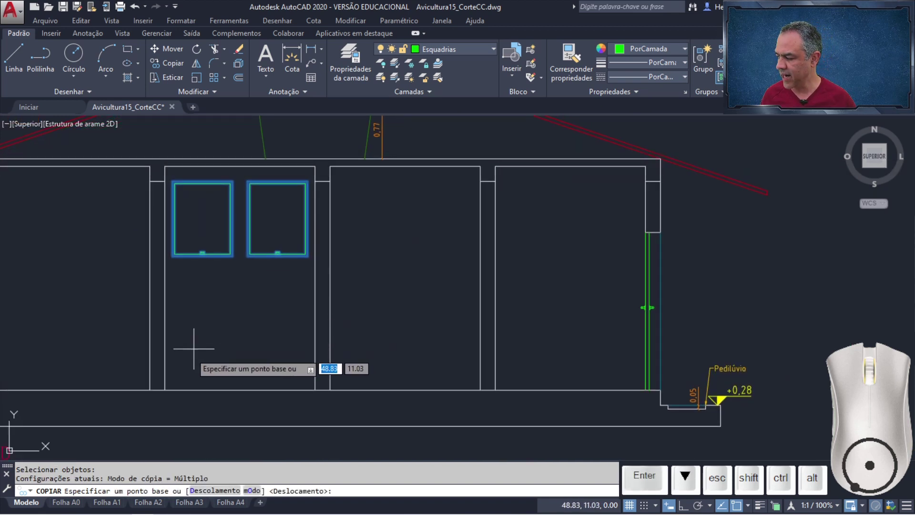
pyautogui.click(164, 390)
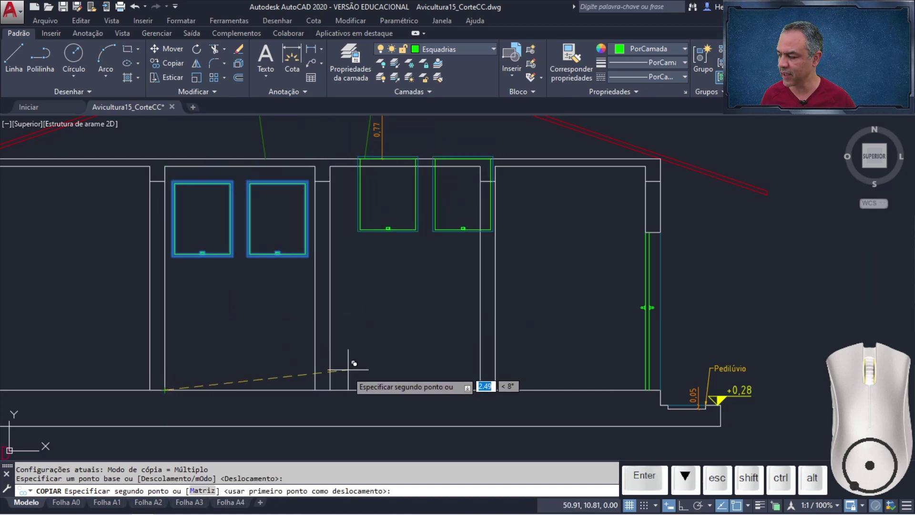
pyautogui.click(331, 390)
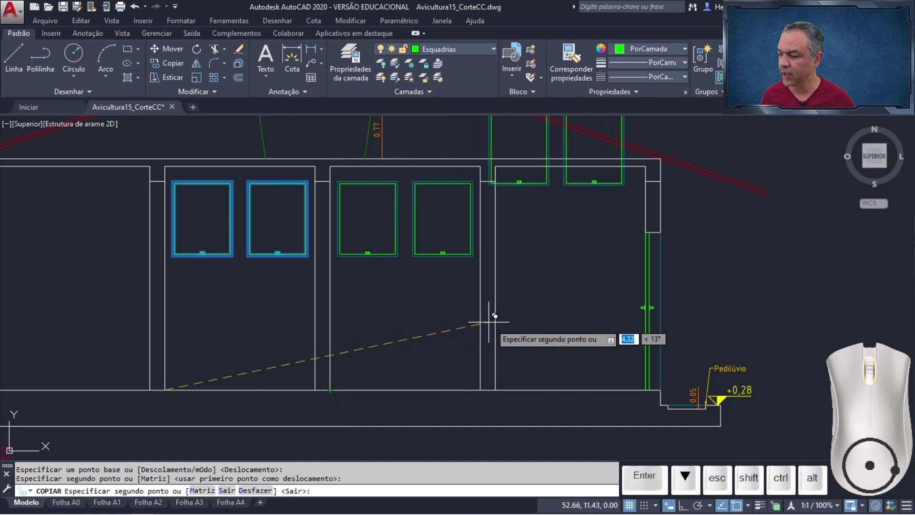
pyautogui.click(501, 384)
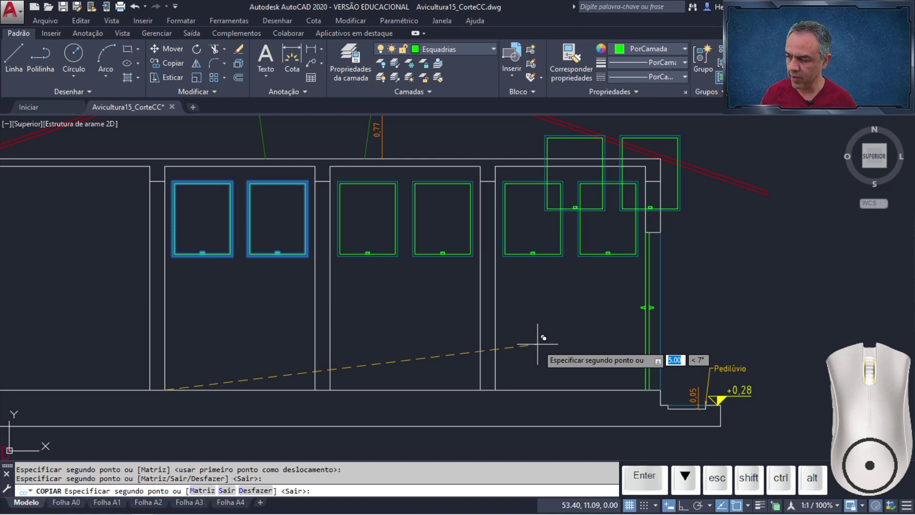
pyautogui.press('Return')
# Step: Trim the two vertical wall lines between the beam and the sill in the outer wall opposite the door, opening the window gap
pyautogui.scroll(-2, 537, 344)
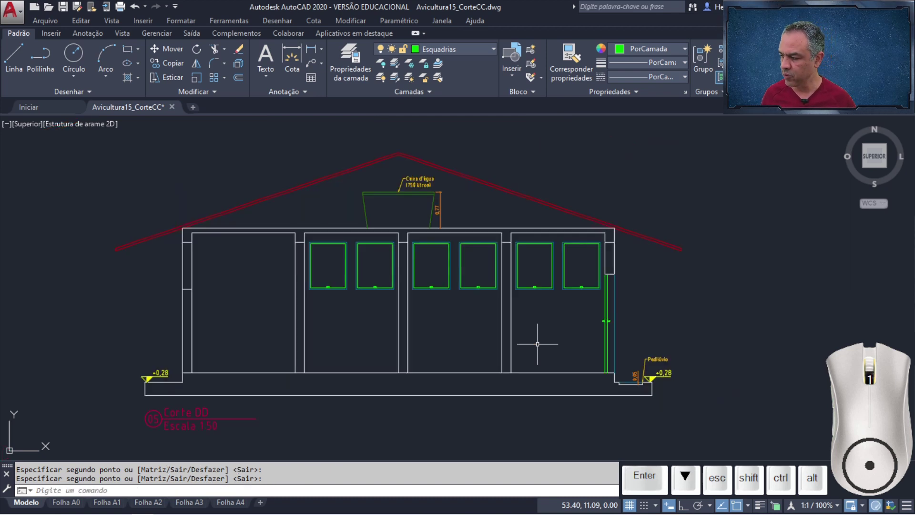
pyautogui.moveTo(272, 313); pyautogui.dragTo(517, 313, button='middle')
pyautogui.scroll(4, 445, 286)
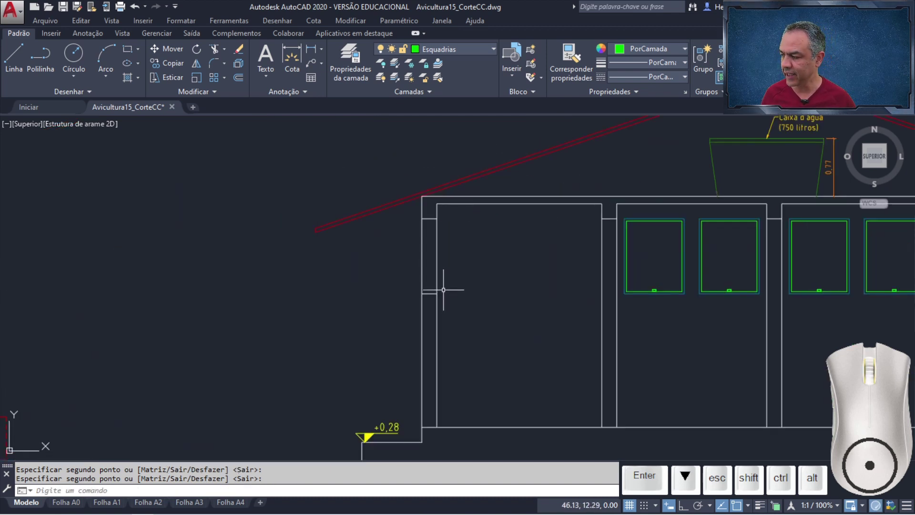
pyautogui.scroll(2, 448, 277)
pyautogui.moveTo(450, 267)
pyautogui.mouseDown(button='middle')
pyautogui.moveTo(368, 349)
pyautogui.moveTo(358, 380)
pyautogui.mouseUp(button='middle')
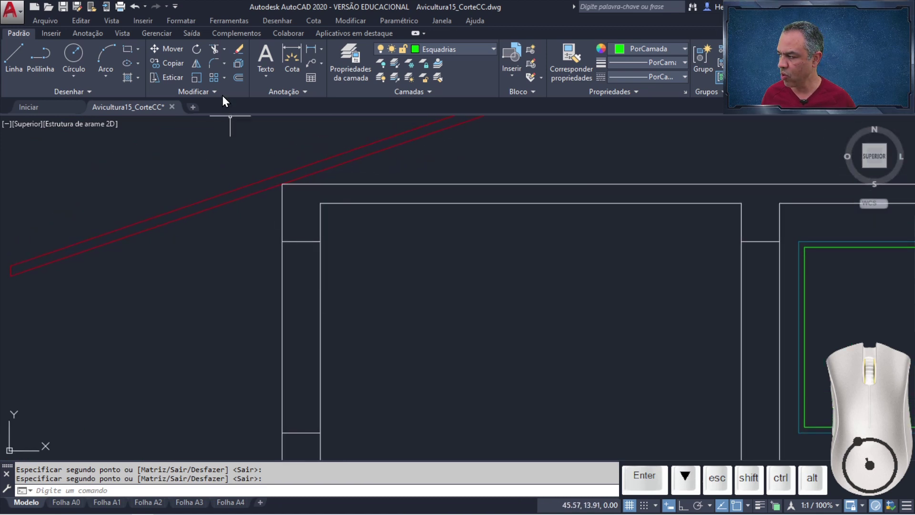
pyautogui.click(216, 49)
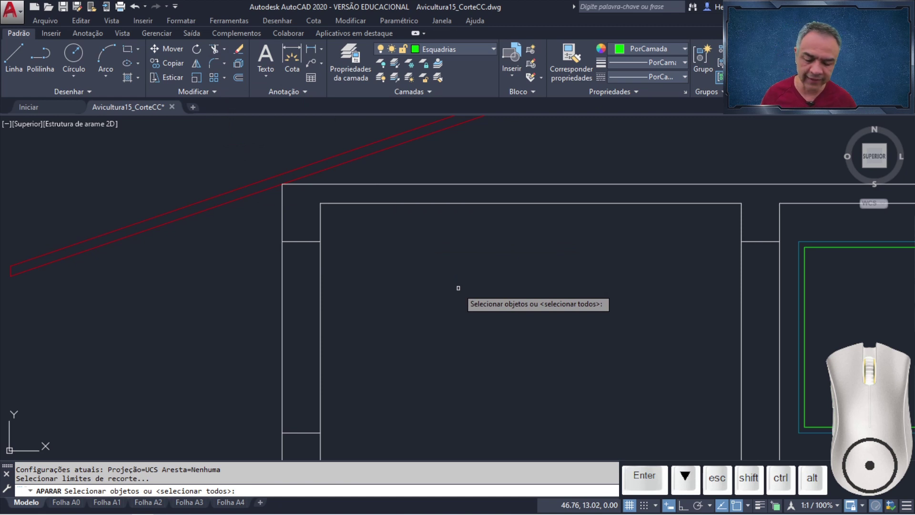
pyautogui.press('Return')
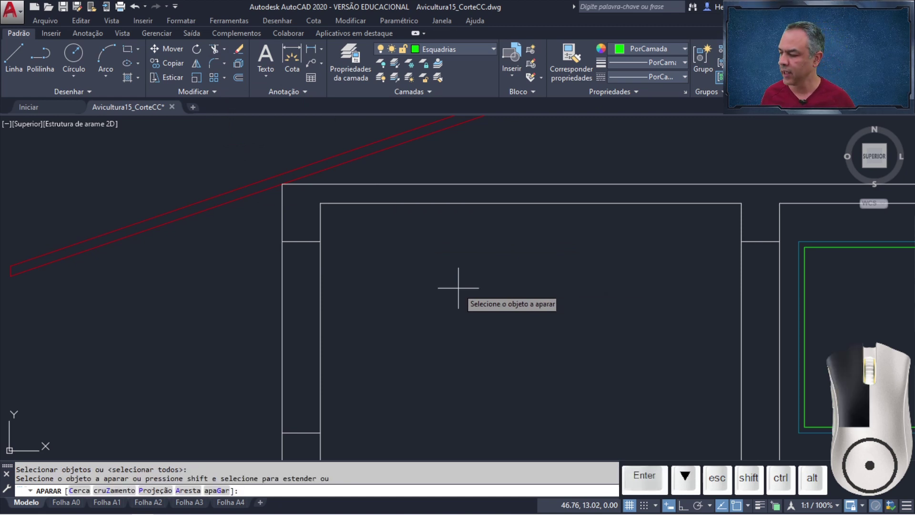
pyautogui.click(458, 290)
pyautogui.click(213, 328)
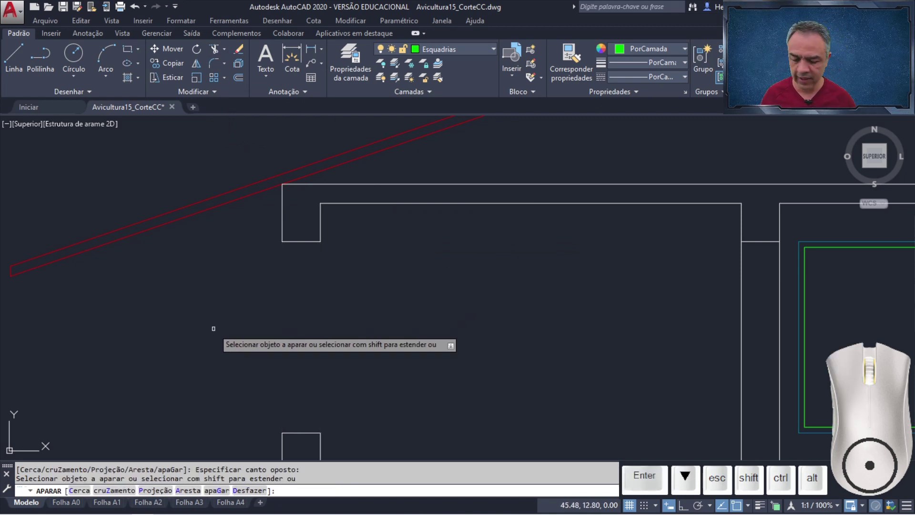
pyautogui.press('Return')
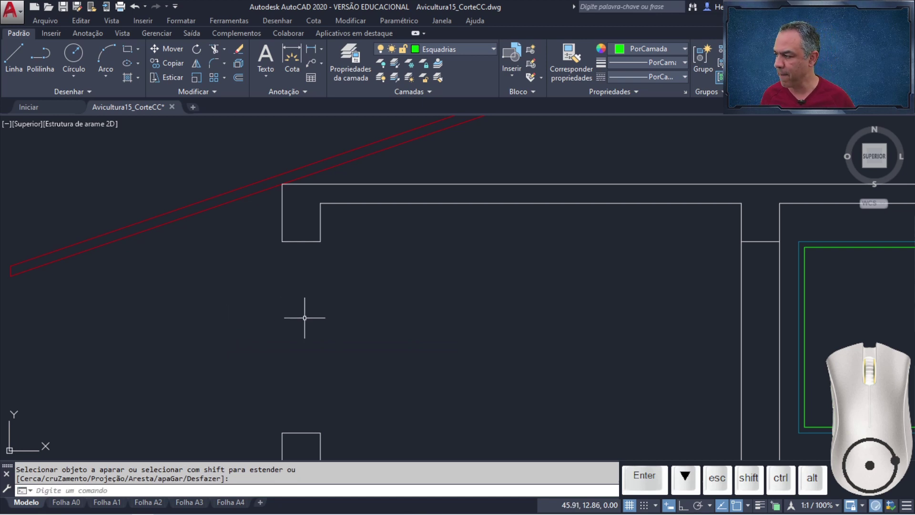
# Step: Make Alvenaria em vista the current layer
pyautogui.click(478, 52)
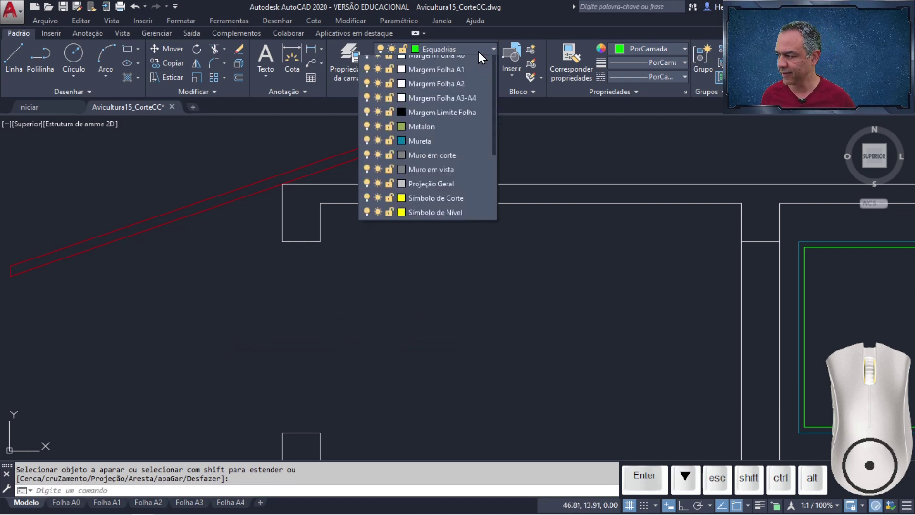
pyautogui.scroll(3, 448, 193)
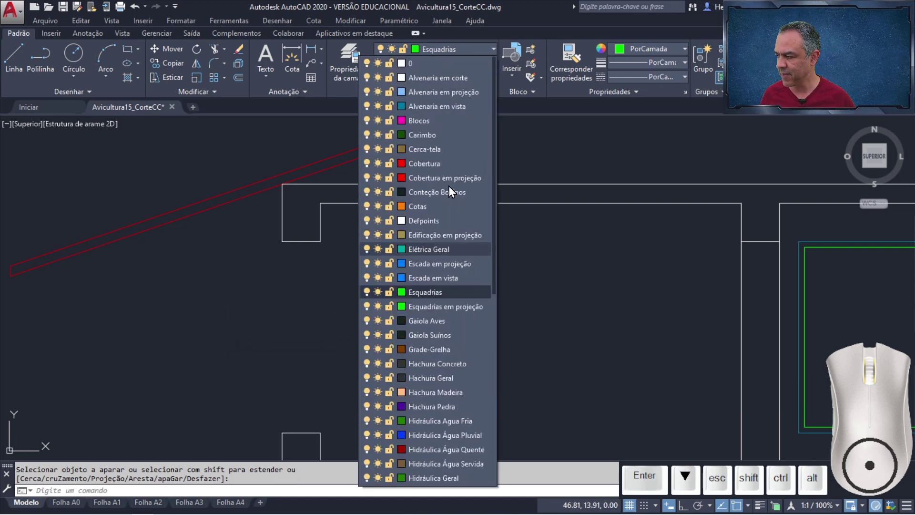
pyautogui.click(457, 106)
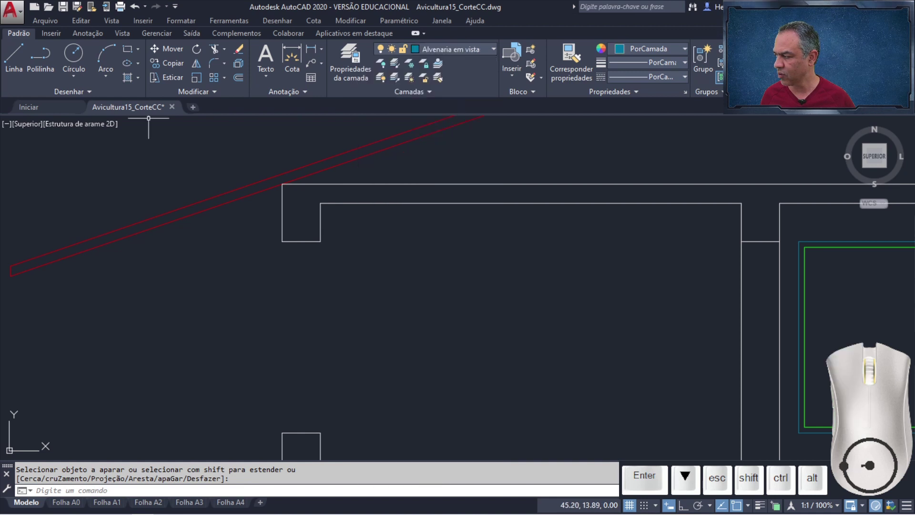
# Step: Draw two vertical lines across the outer wall opening, joining the beam's lower corners to the sill's upper corners
pyautogui.click(14, 57)
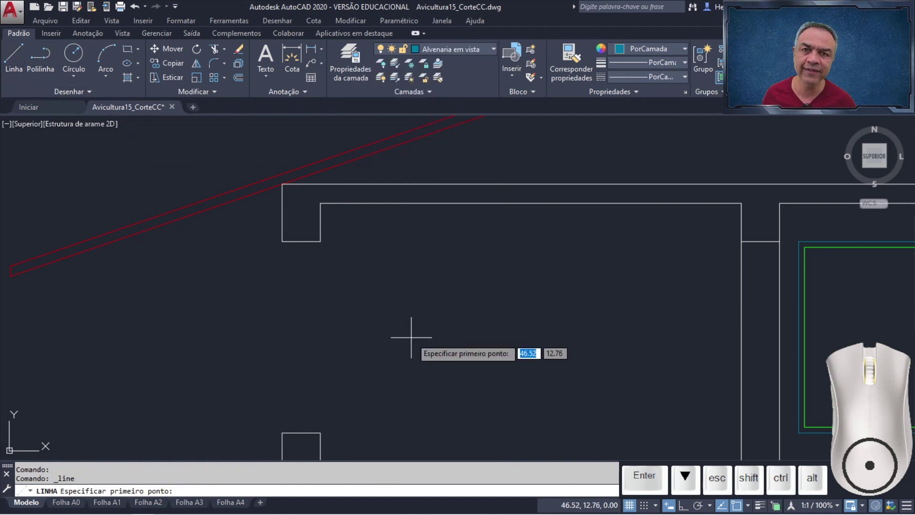
pyautogui.click(321, 241)
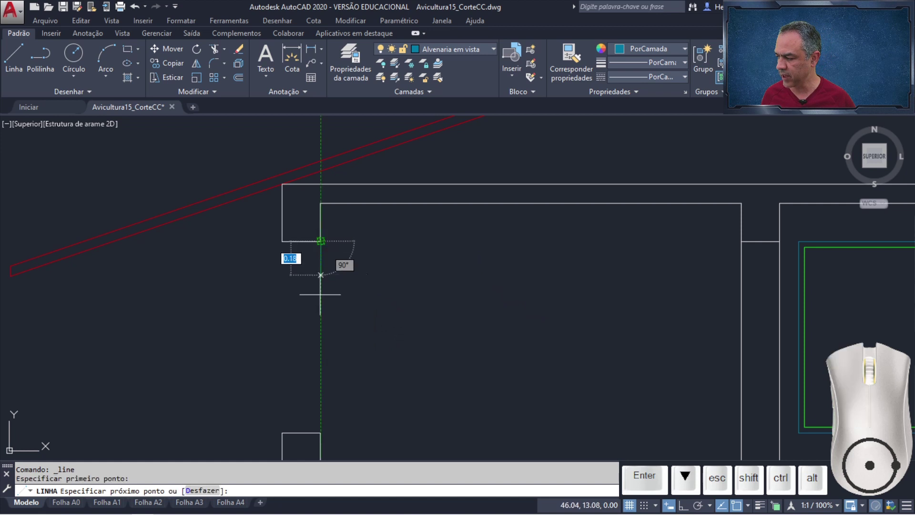
pyautogui.click(321, 432)
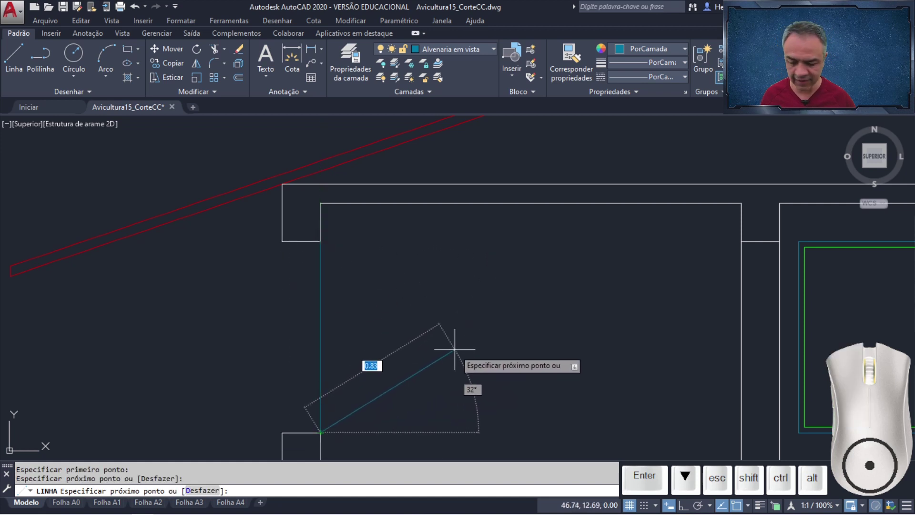
pyautogui.press('Return')
pyautogui.press('Return')
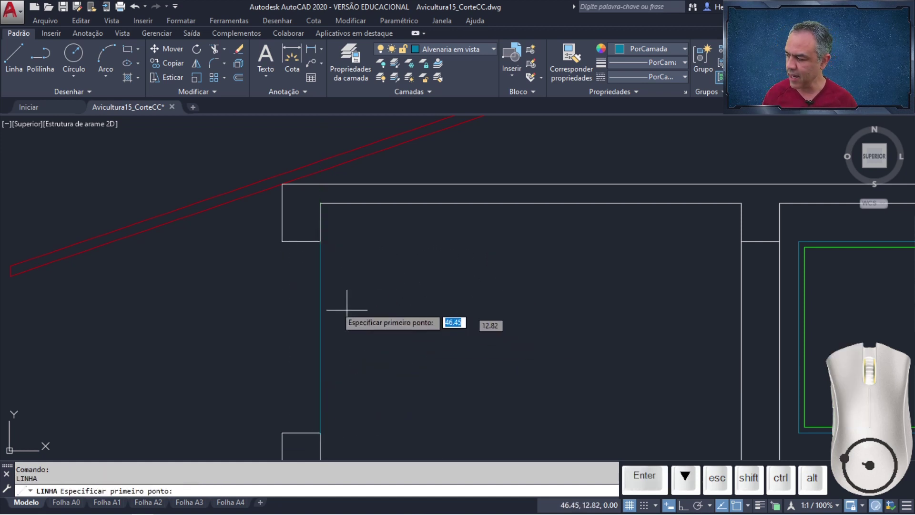
pyautogui.click(282, 242)
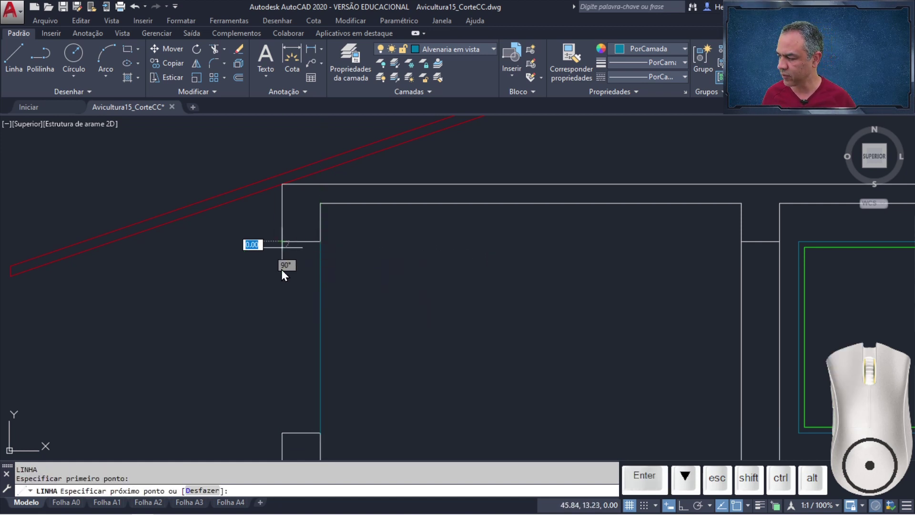
pyautogui.click(282, 432)
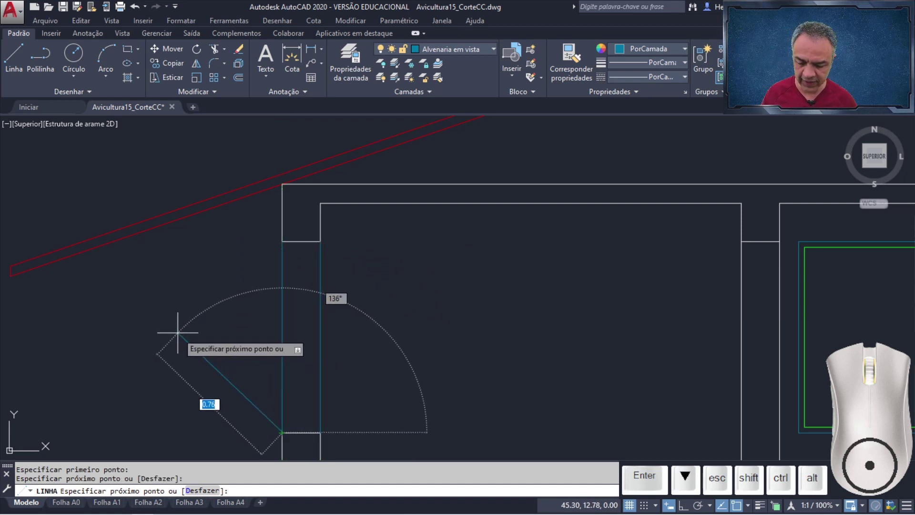
pyautogui.press('Return')
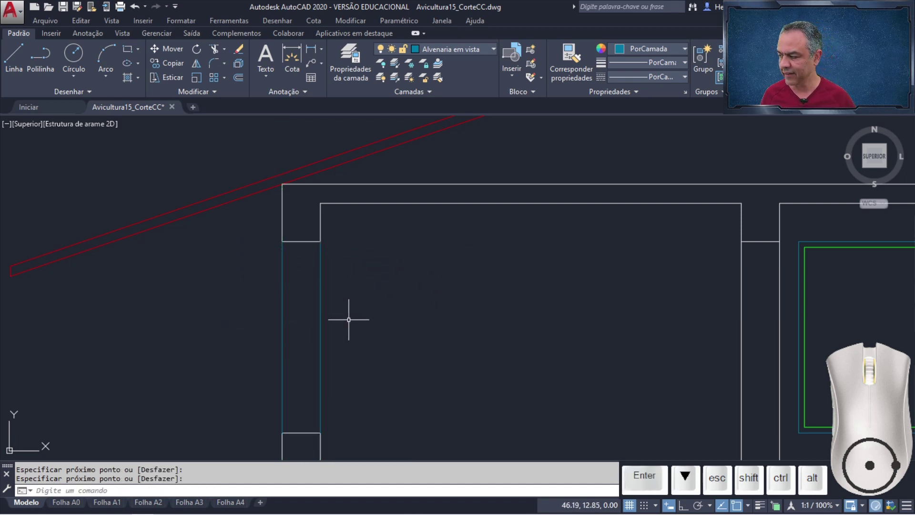
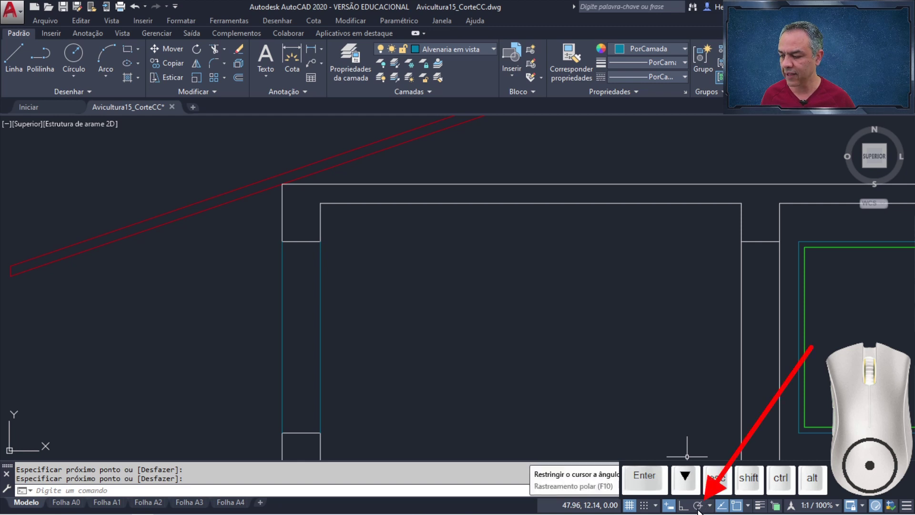
# Step: Turn on polar tracking and draw a 45° line about 0.5 long, up and inward from the beam's lower inner corner
pyautogui.click(698, 506)
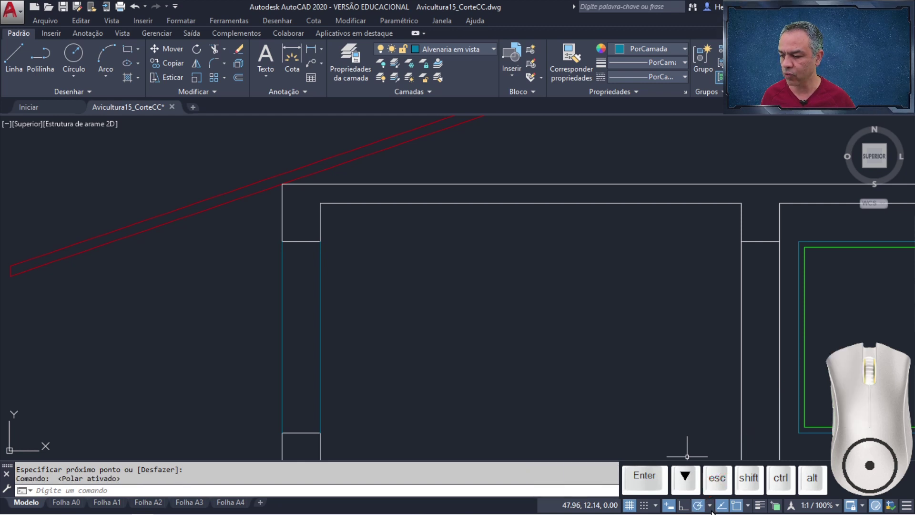
pyautogui.click(711, 509)
pyautogui.click(711, 508)
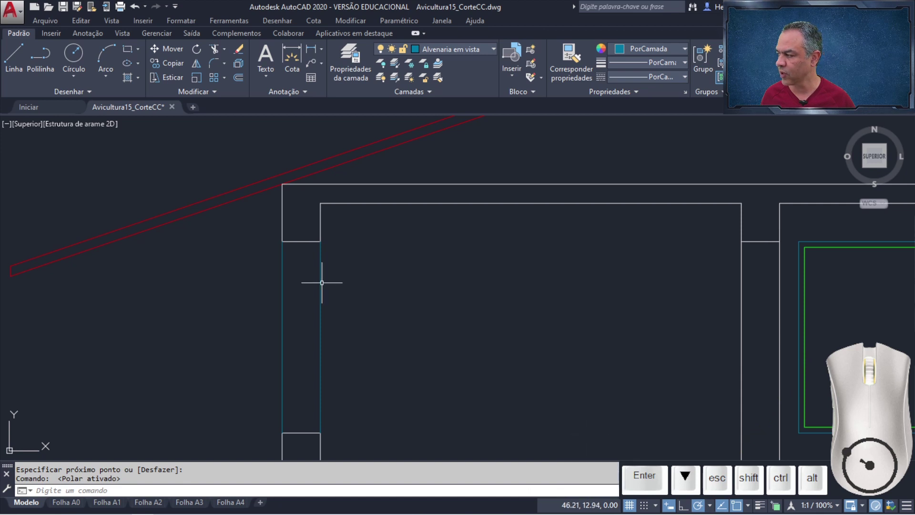
pyautogui.click(13, 60)
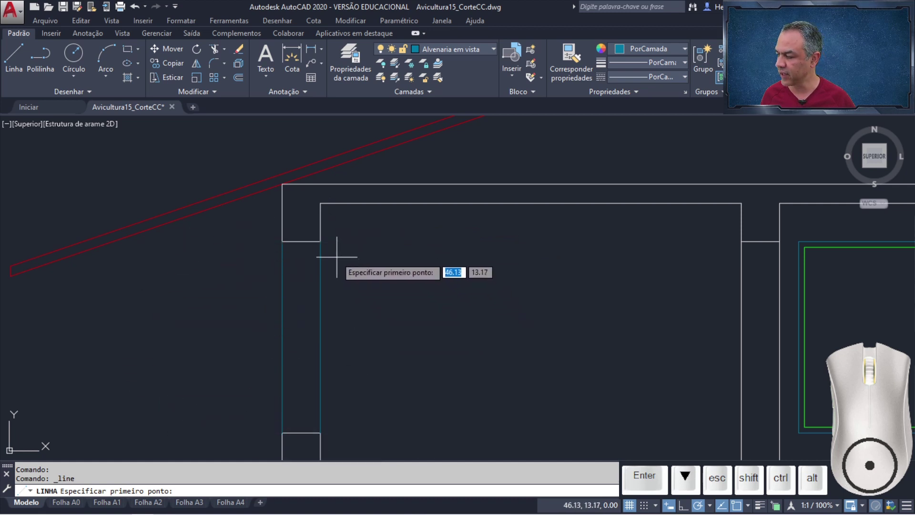
pyautogui.click(321, 241)
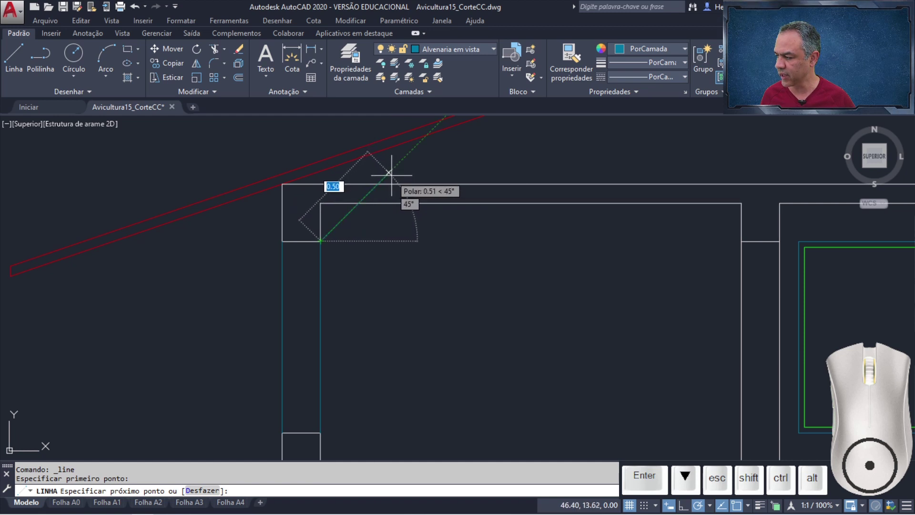
pyautogui.click(391, 175)
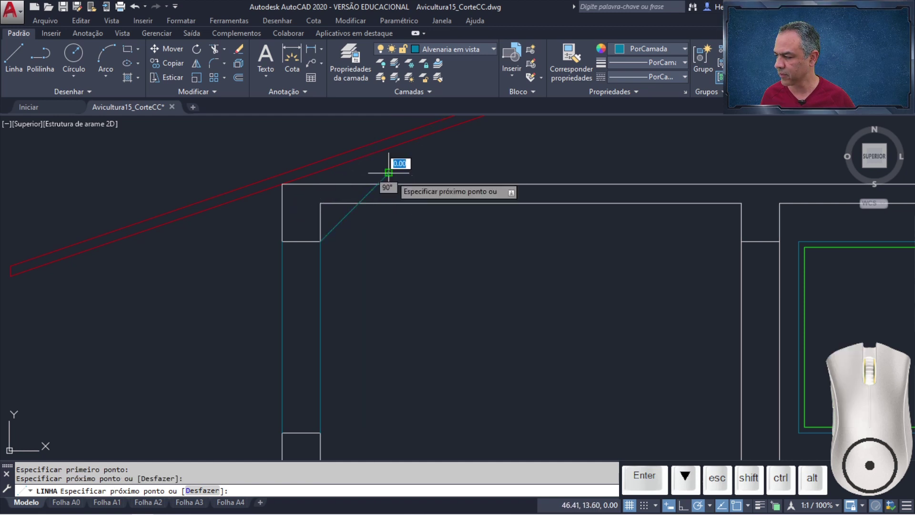
pyautogui.press('Return')
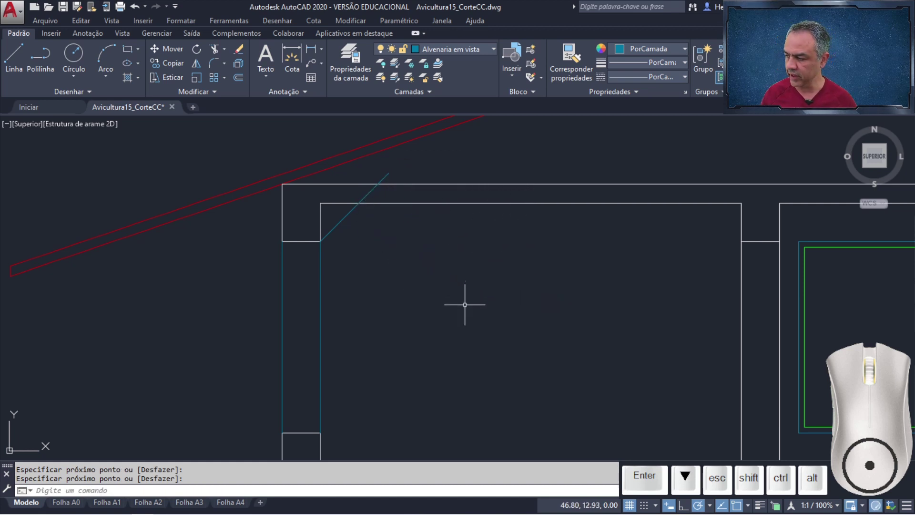
# Step: Draw a 45° line from the sill's inner corner, aligned with the upper diagonal's end, and continue it vertically up to that end
pyautogui.press('Return')
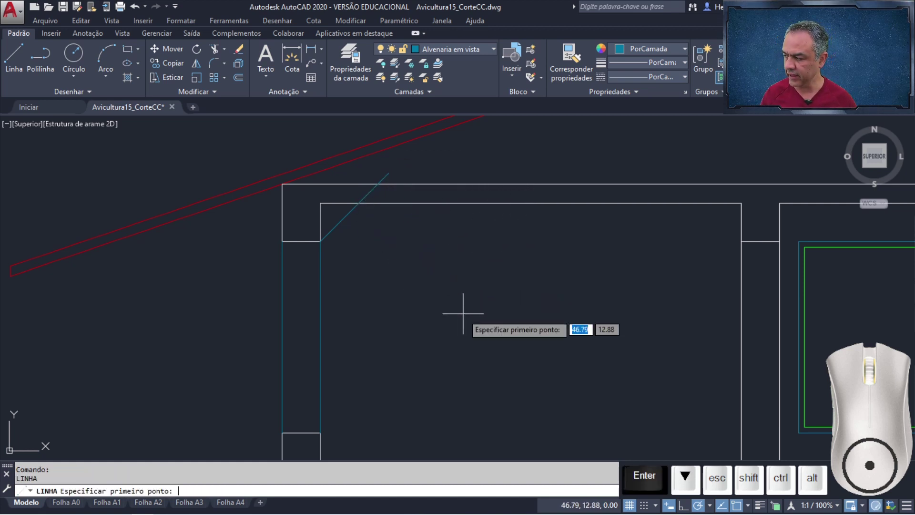
pyautogui.click(321, 433)
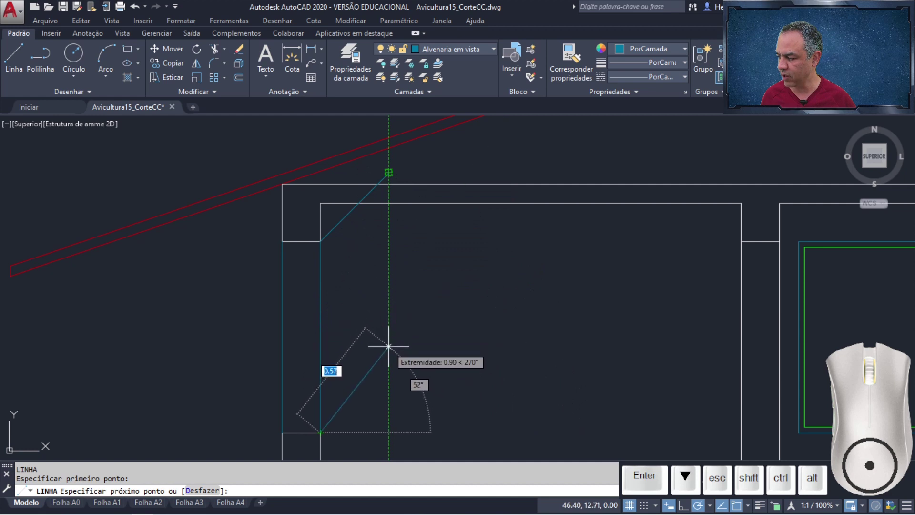
pyautogui.click(390, 364)
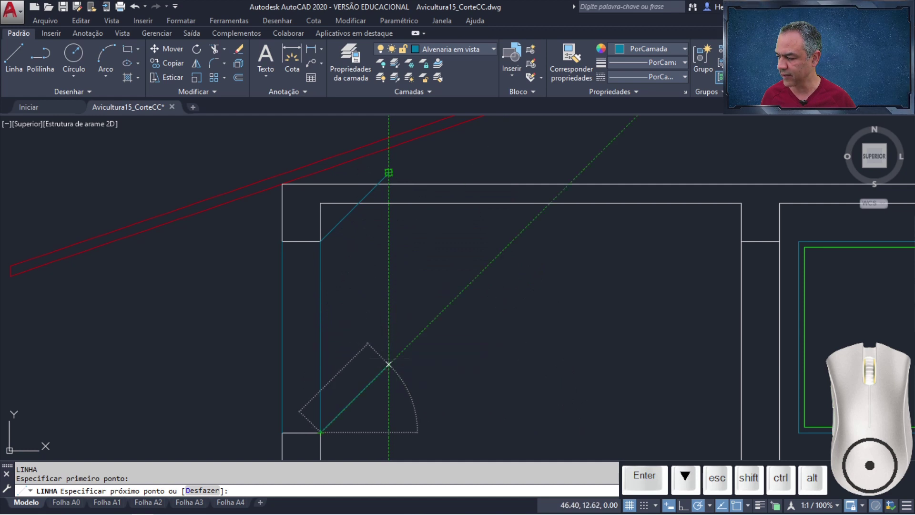
pyautogui.click(389, 173)
pyautogui.press('Return')
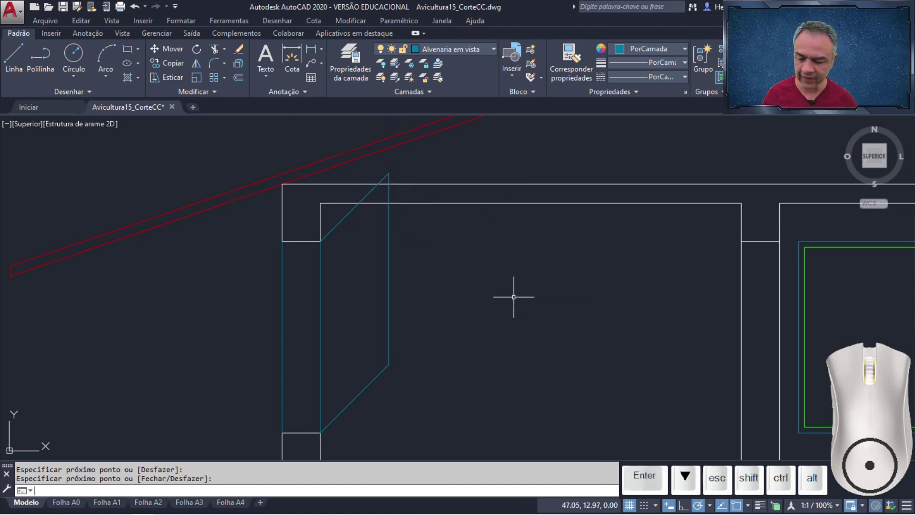
# Step: Copy the two diagonals and their connecting vertical line from the sill's inner corner to its outer corner
pyautogui.click(181, 65)
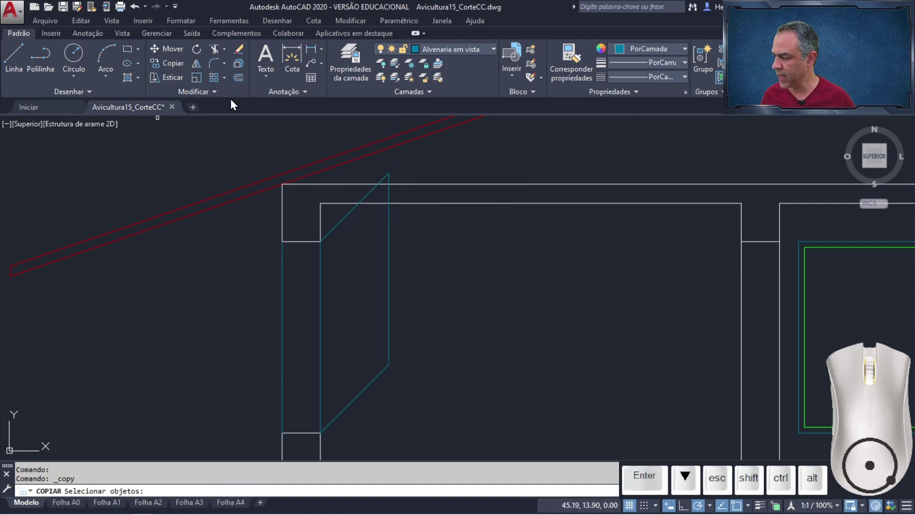
pyautogui.click(345, 216)
pyautogui.click(390, 247)
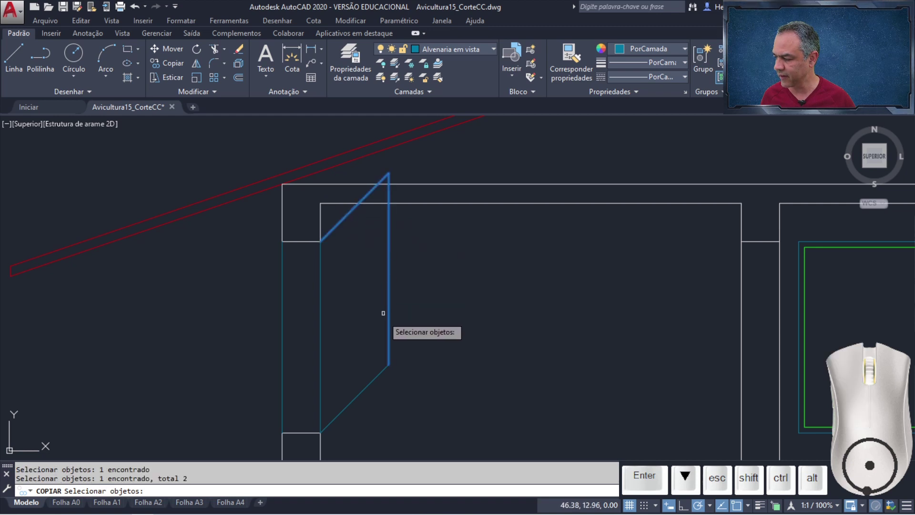
pyautogui.click(381, 373)
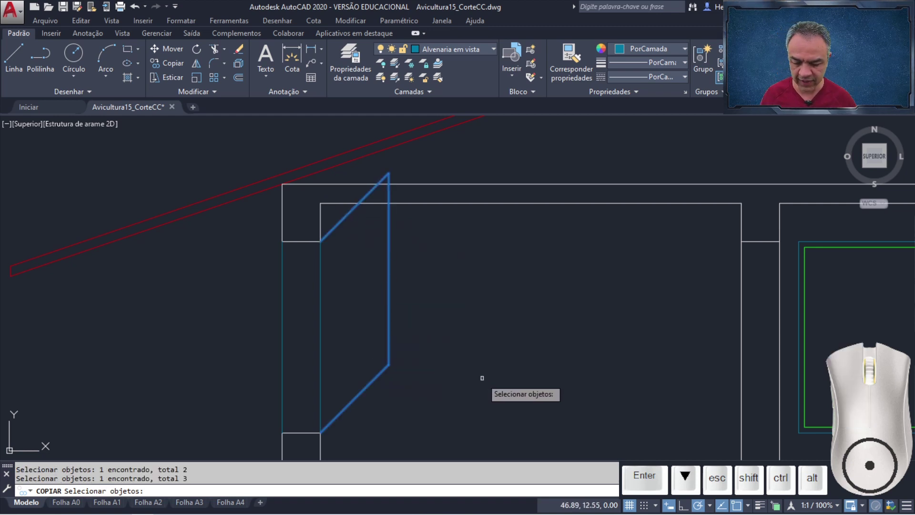
pyautogui.press('Return')
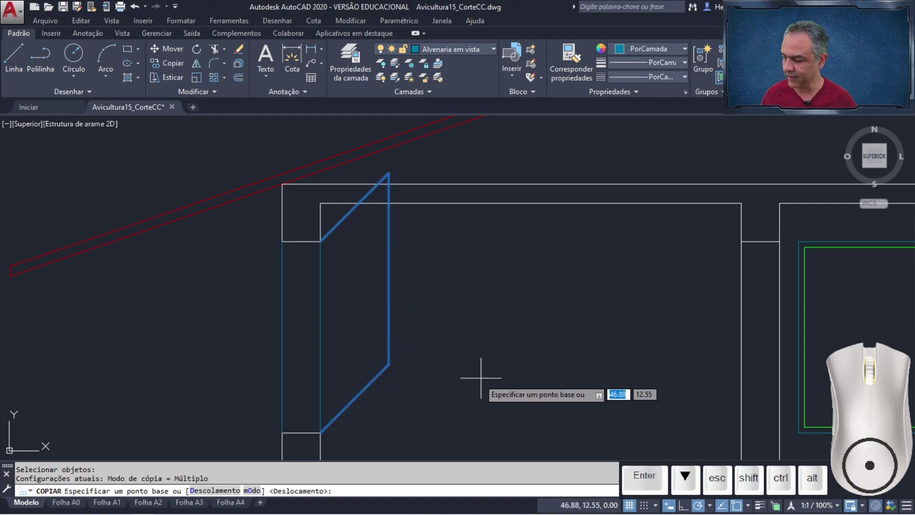
pyautogui.click(321, 432)
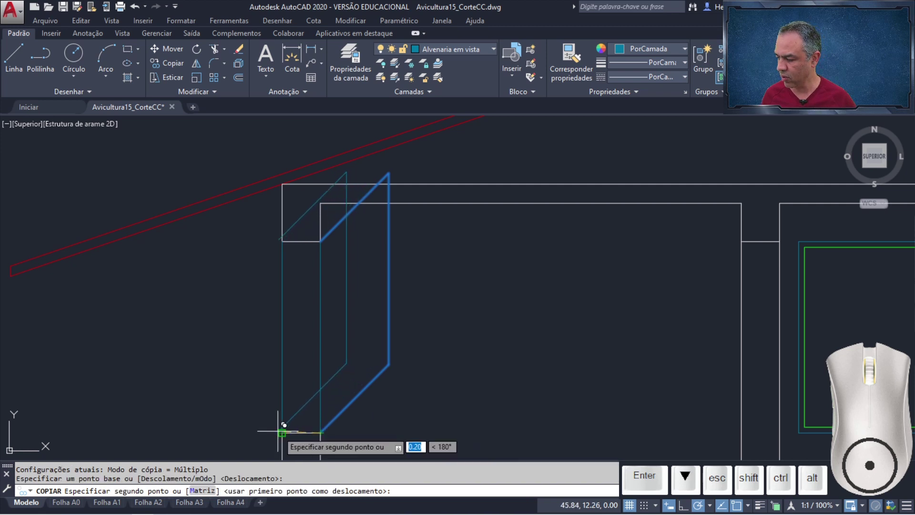
pyautogui.click(282, 433)
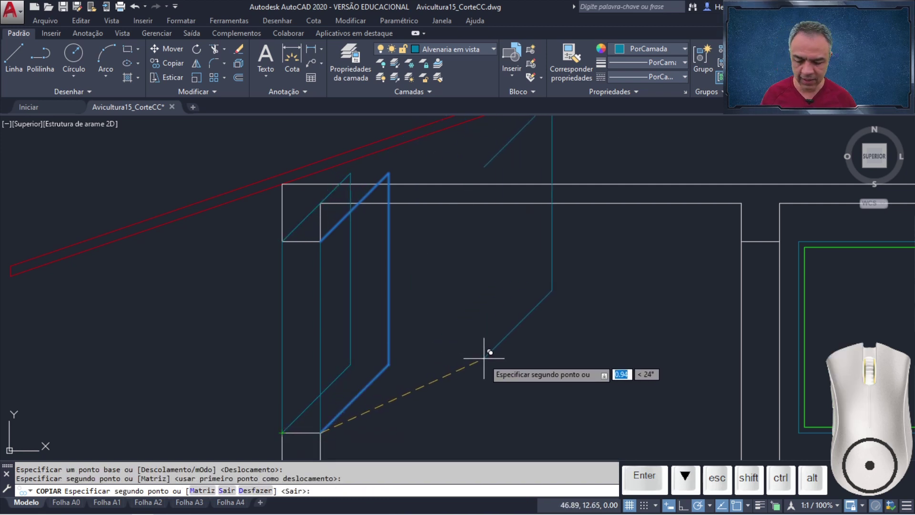
pyautogui.press('Return')
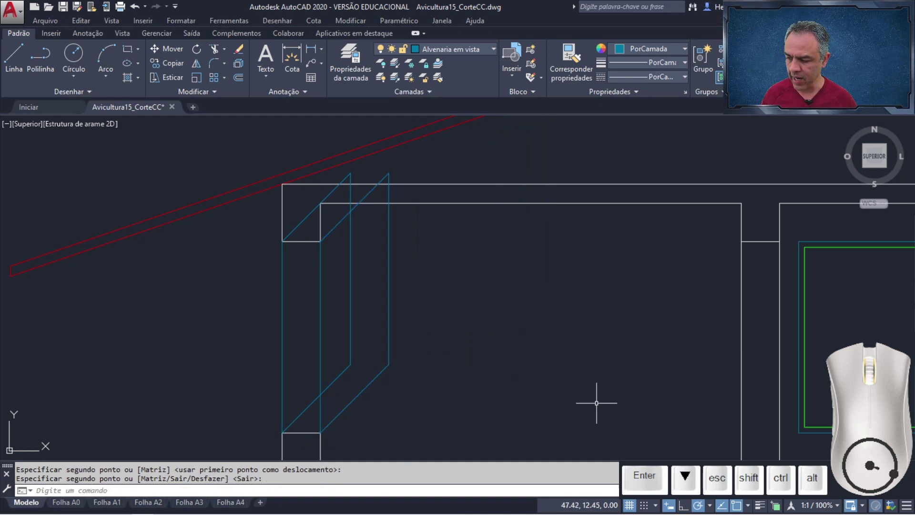
# Step: Turn off polar tracking and draw two horizontal lines joining the upper and lower ends of the two offset vertical lines
pyautogui.click(699, 506)
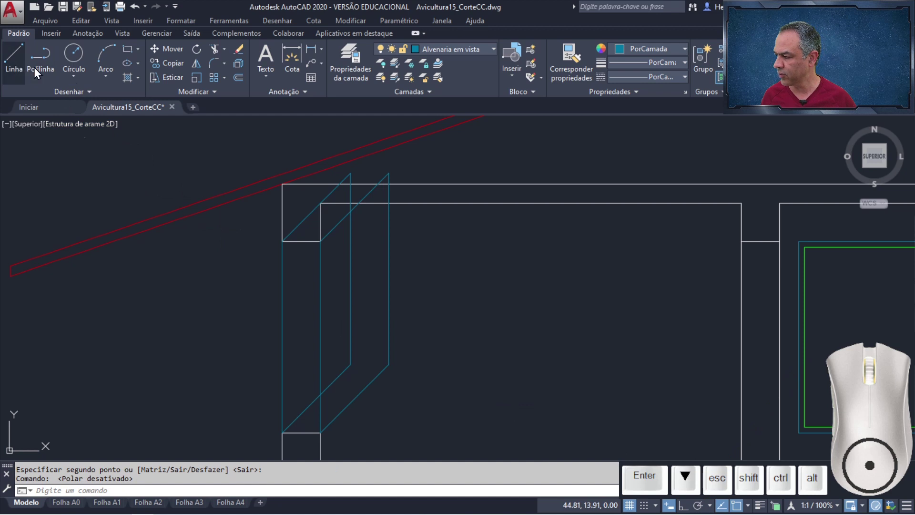
pyautogui.click(14, 61)
pyautogui.click(389, 173)
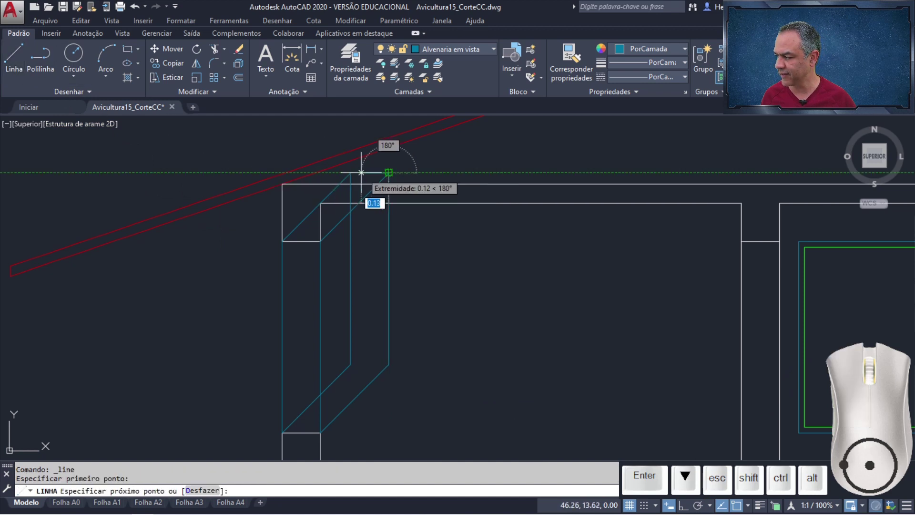
pyautogui.click(351, 173)
pyautogui.press('Return')
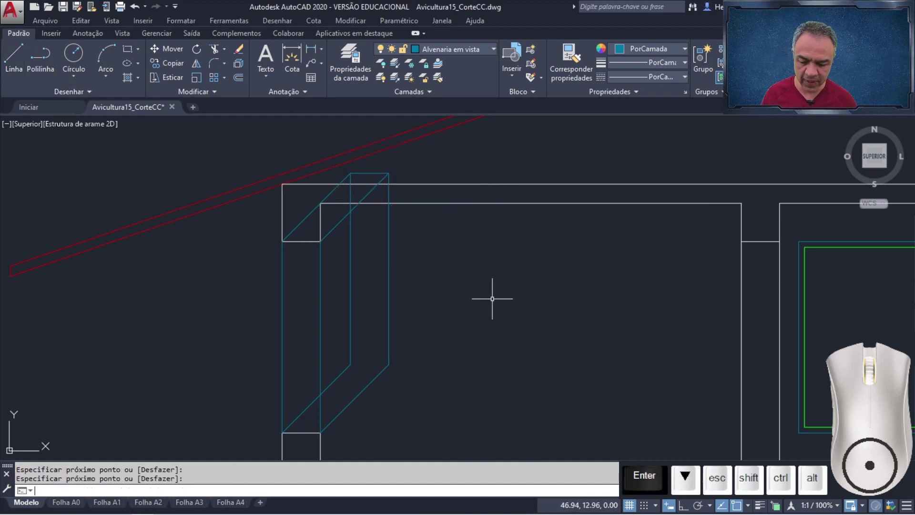
pyautogui.press('Return')
pyautogui.click(351, 365)
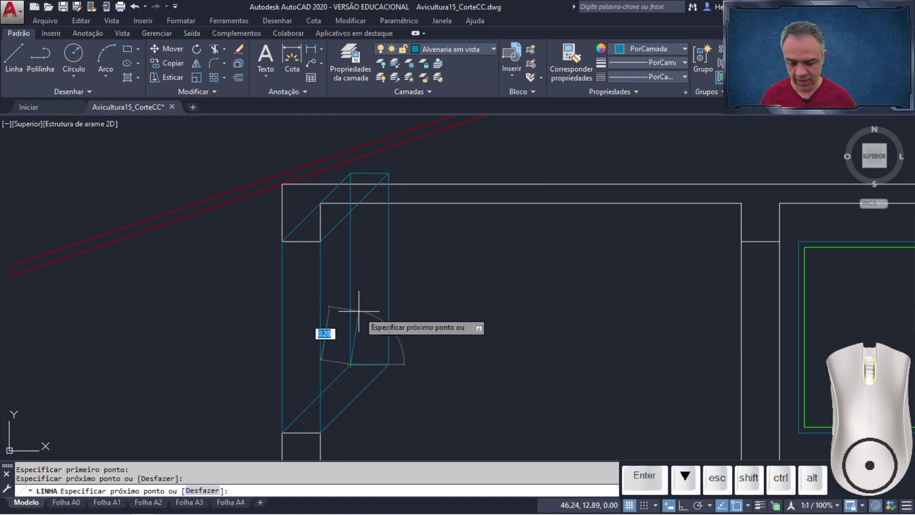
pyautogui.click(389, 364)
pyautogui.press('Return')
# Step: Erase the two vertical lines crossing the outer wall opening between the beam and the sill
pyautogui.click(329, 292)
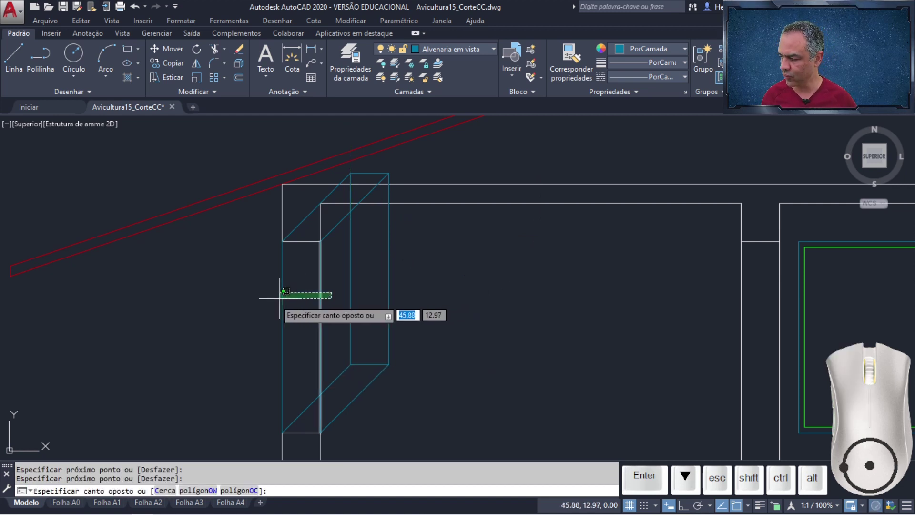
pyautogui.click(248, 307)
pyautogui.press('Delete')
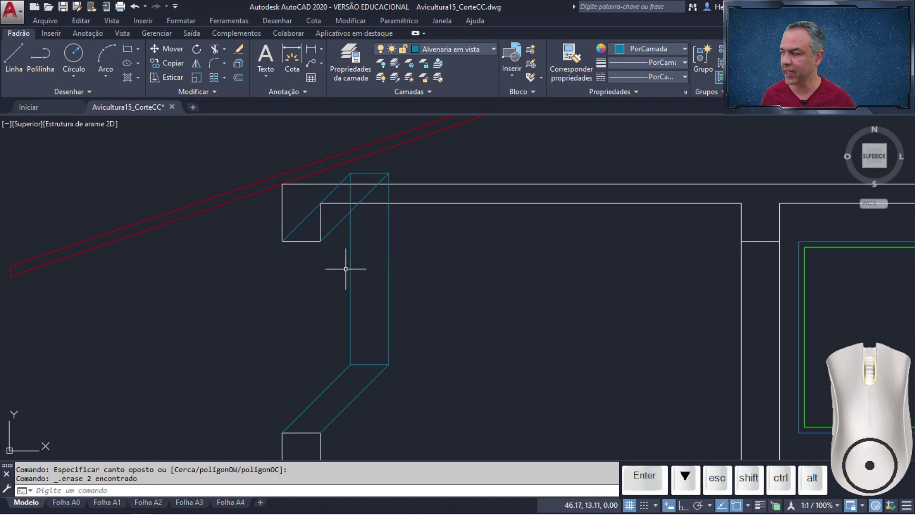
# Step: Copy the oblique opening's two vertical lines back into the outer wall, using their lower inner end as base and the sill's inner corner as destination
pyautogui.click(171, 63)
pyautogui.click(435, 262)
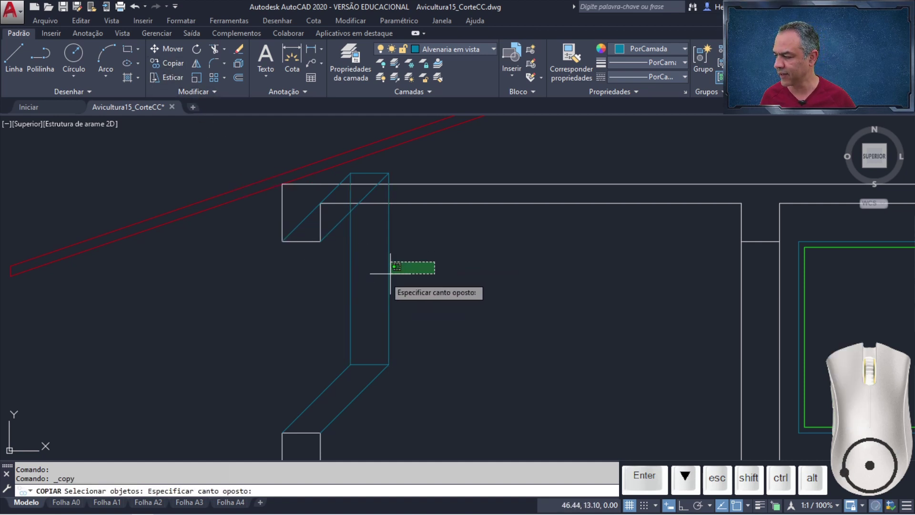
pyautogui.click(321, 300)
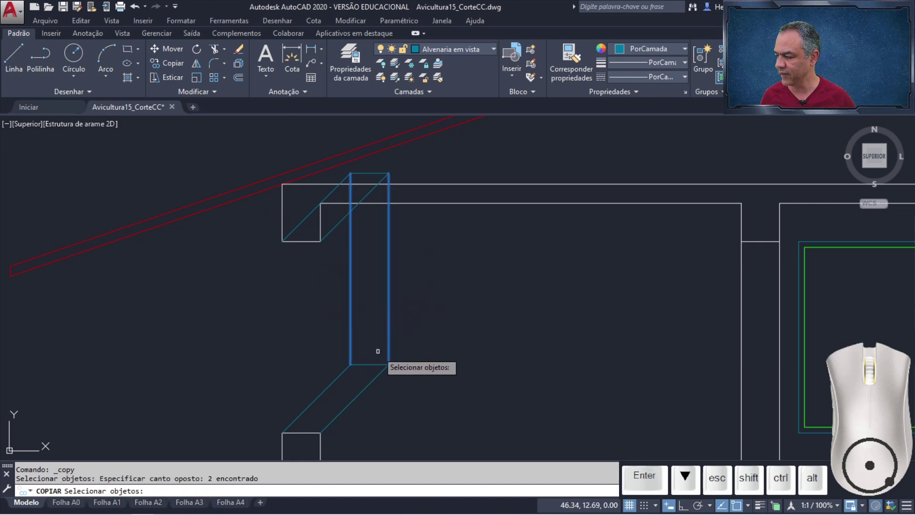
pyautogui.press('Return')
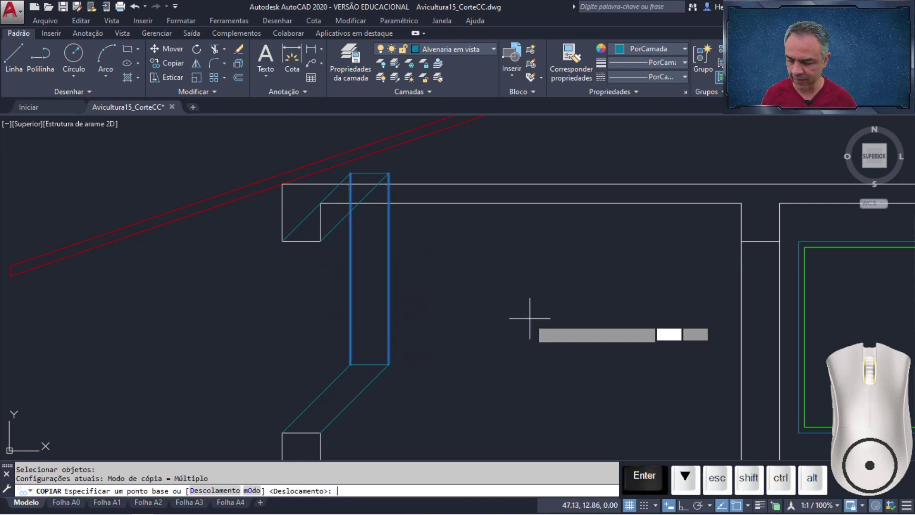
pyautogui.click(389, 365)
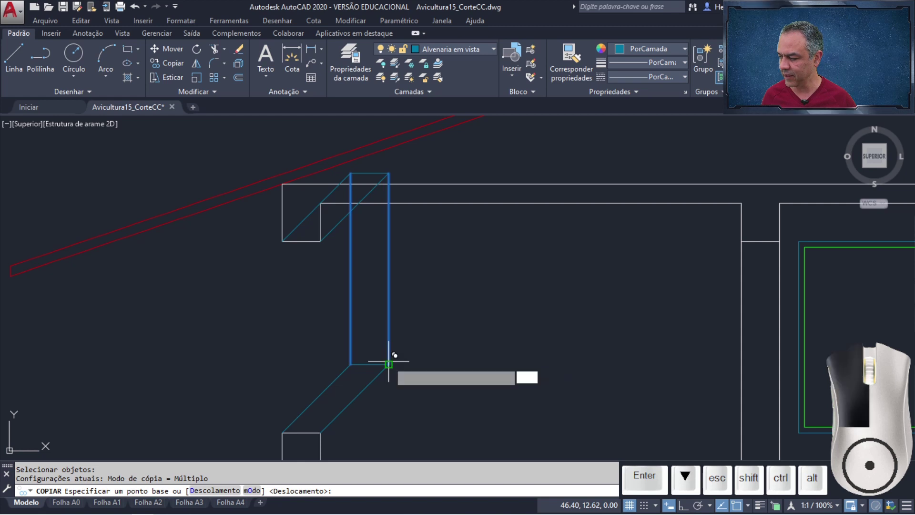
pyautogui.click(320, 432)
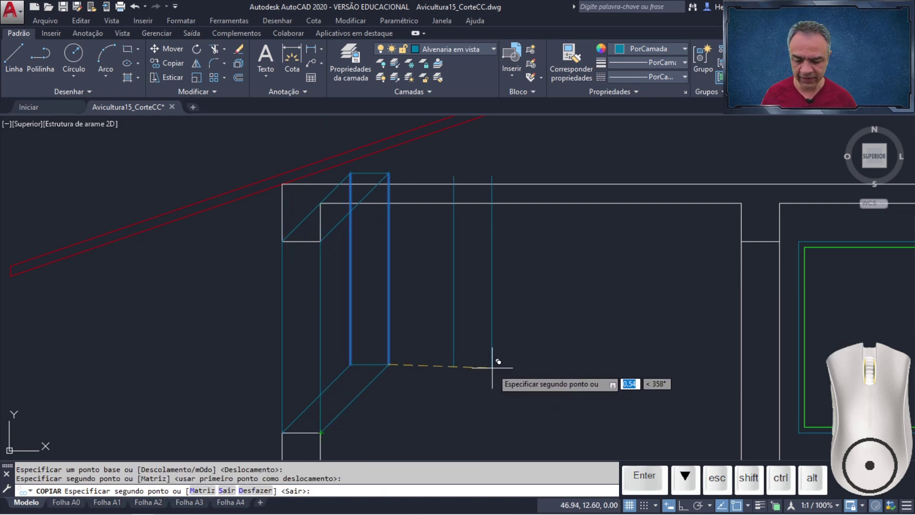
pyautogui.press('Return')
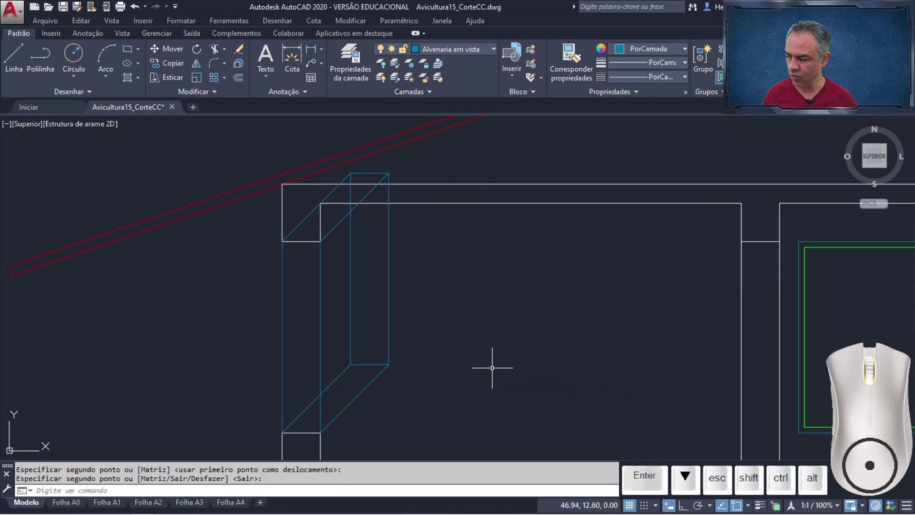
# Step: Erase all the oblique projection lines beside the outer wall opening, including the diagonals, verticals and horizontal joining lines
pyautogui.click(442, 283)
pyautogui.click(342, 417)
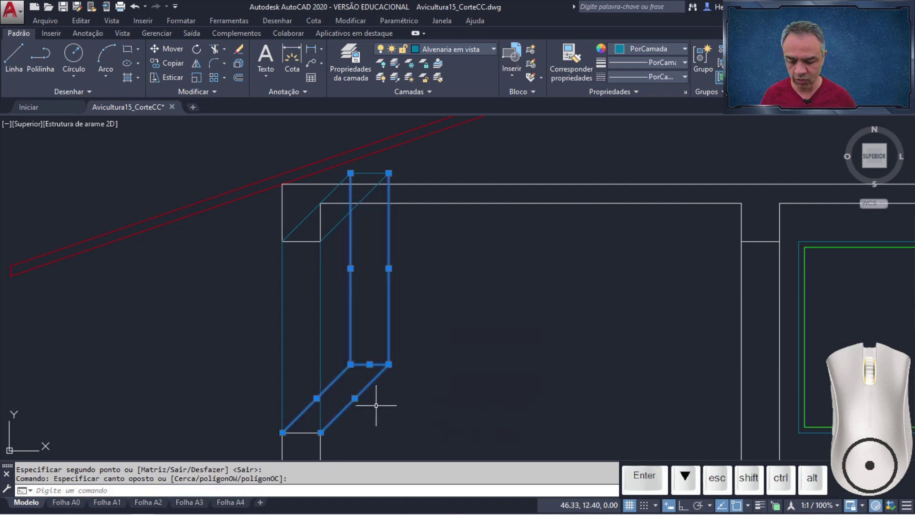
pyautogui.press('Delete')
pyautogui.click(402, 164)
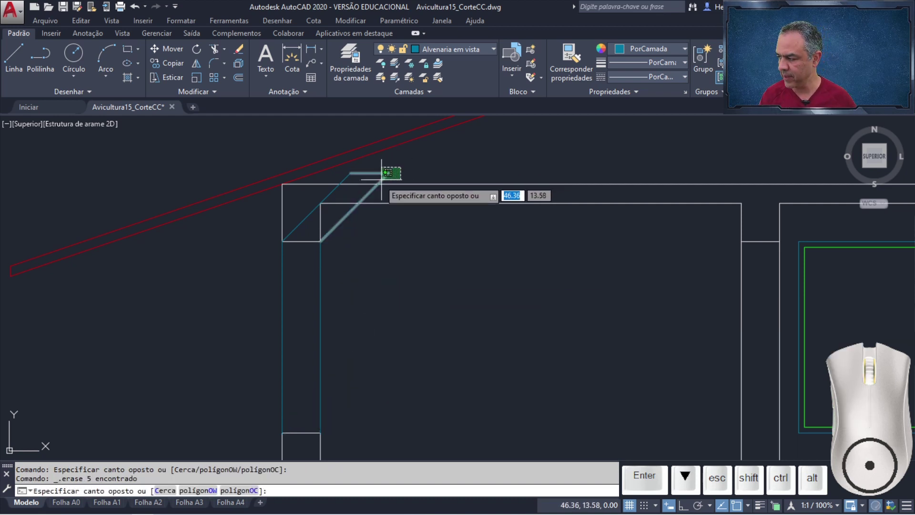
pyautogui.click(348, 180)
pyautogui.press('Delete')
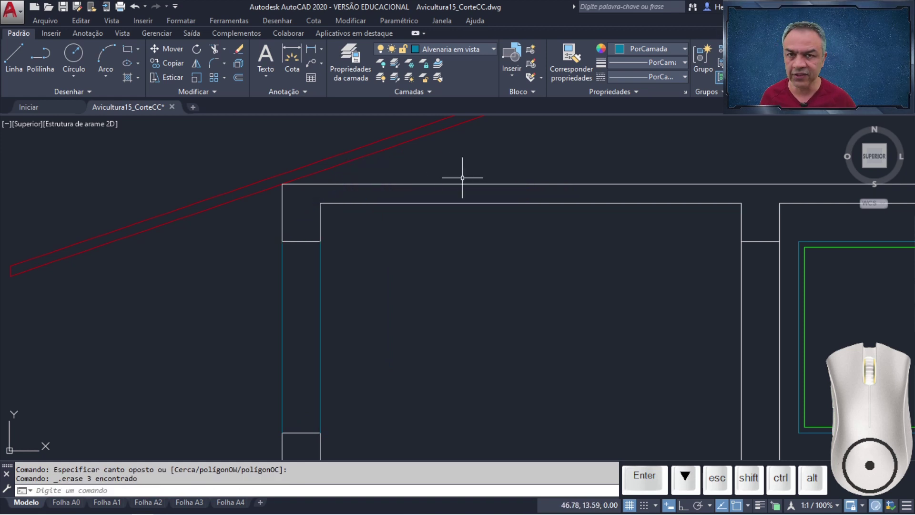
# Step: Make Esquadrias the current layer and draw a vertical line from the beam underside's midpoint to the sill top's midpoint
pyautogui.click(485, 49)
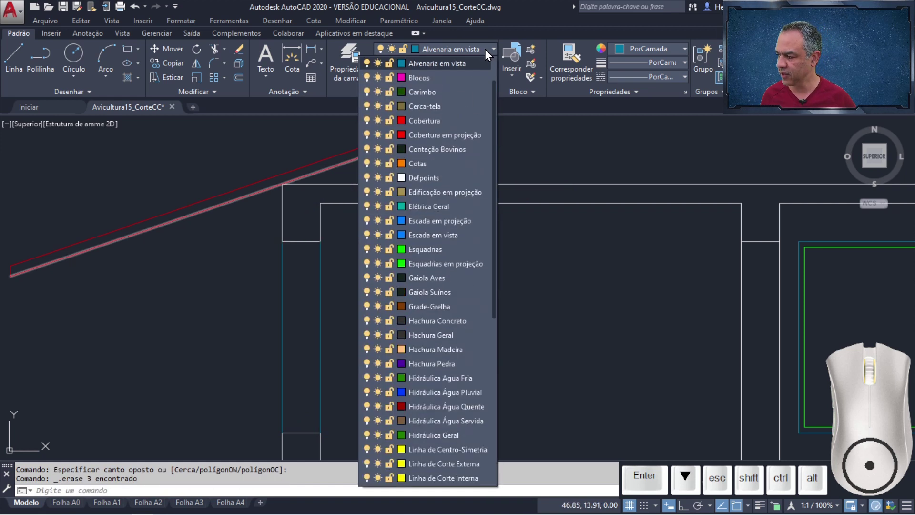
pyautogui.click(454, 251)
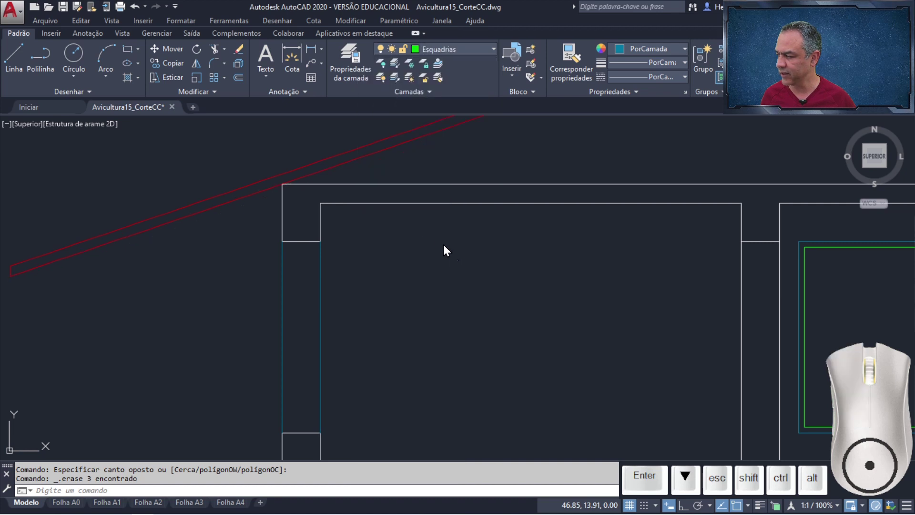
pyautogui.click(14, 55)
pyautogui.moveTo(403, 277); pyautogui.dragTo(444, 247, button='middle')
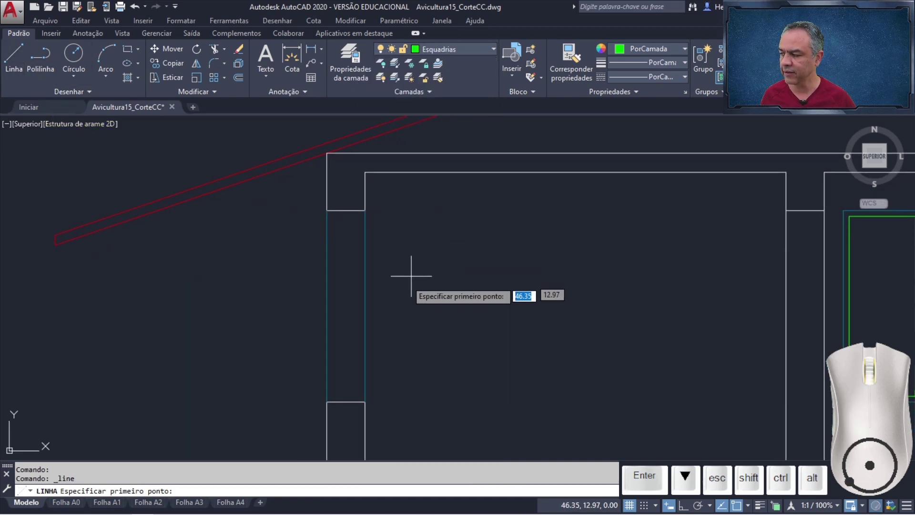
pyautogui.scroll(2, 409, 273)
pyautogui.moveTo(409, 274); pyautogui.dragTo(419, 250, button='middle')
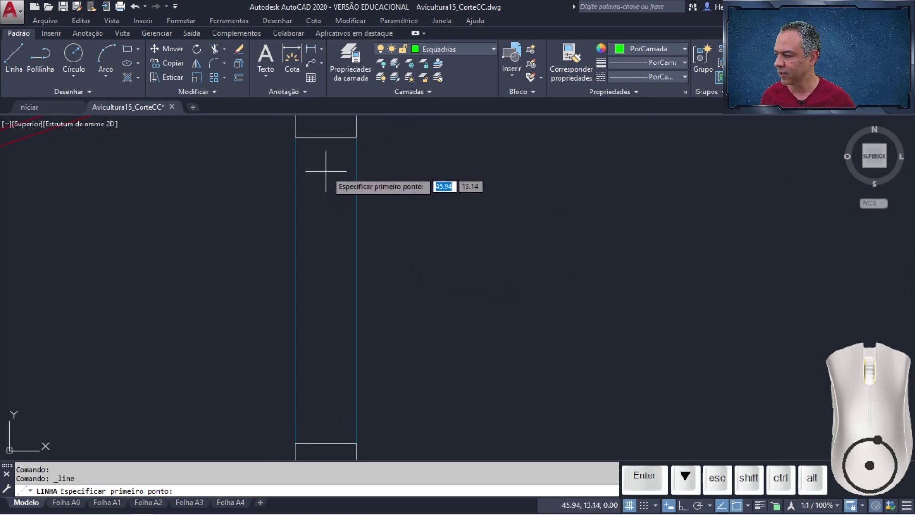
pyautogui.click(326, 138)
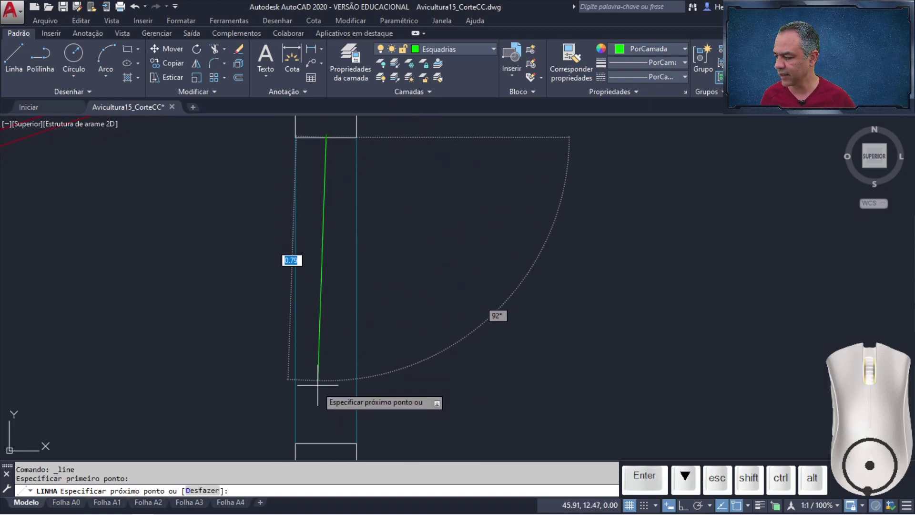
pyautogui.click(327, 443)
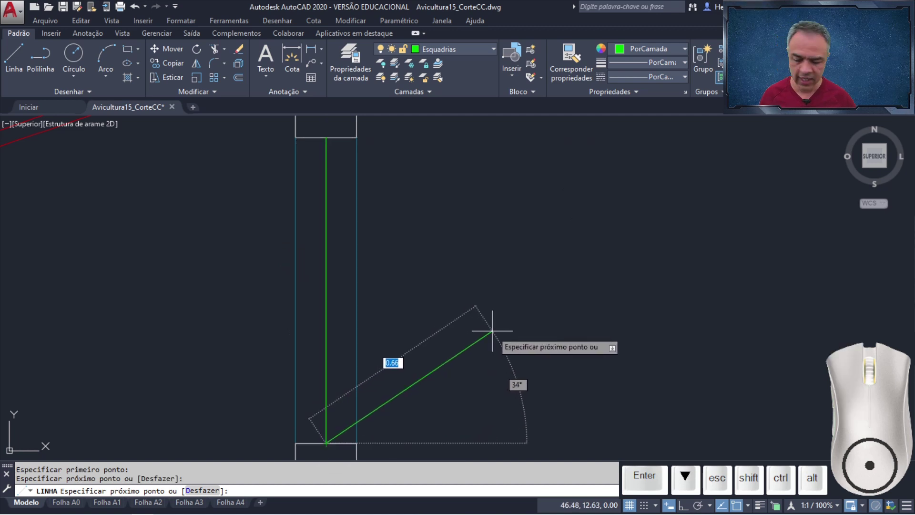
pyautogui.press('Return')
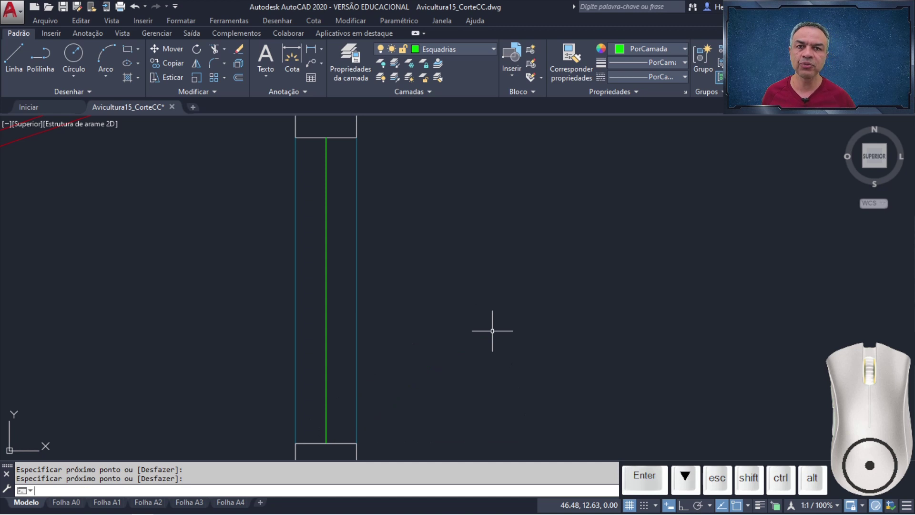
# Step: Offset the window's vertical centre line by 0.025 to both sides
pyautogui.click(239, 81)
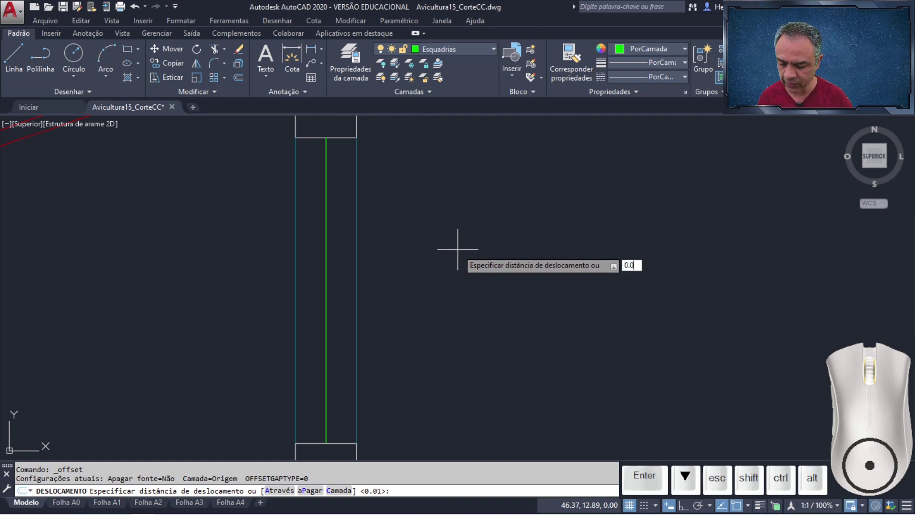
pyautogui.write('0.025')
pyautogui.press('Return')
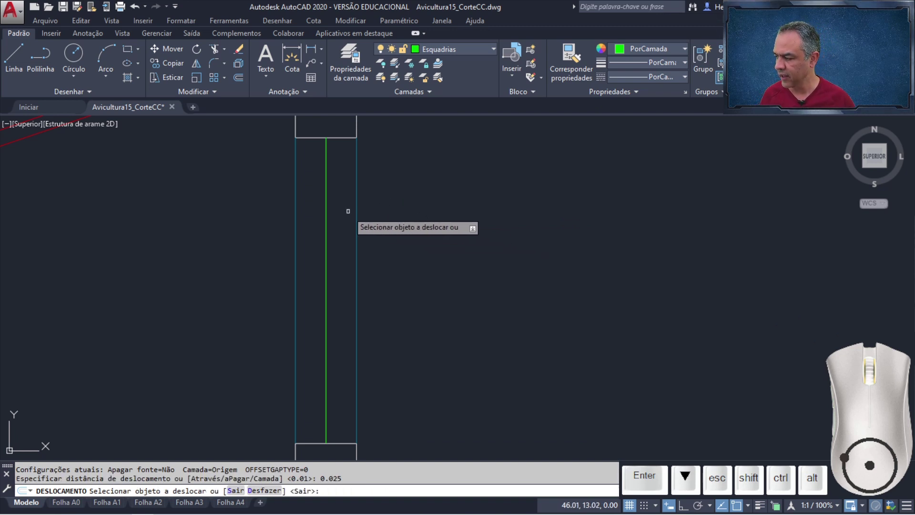
pyautogui.click(326, 206)
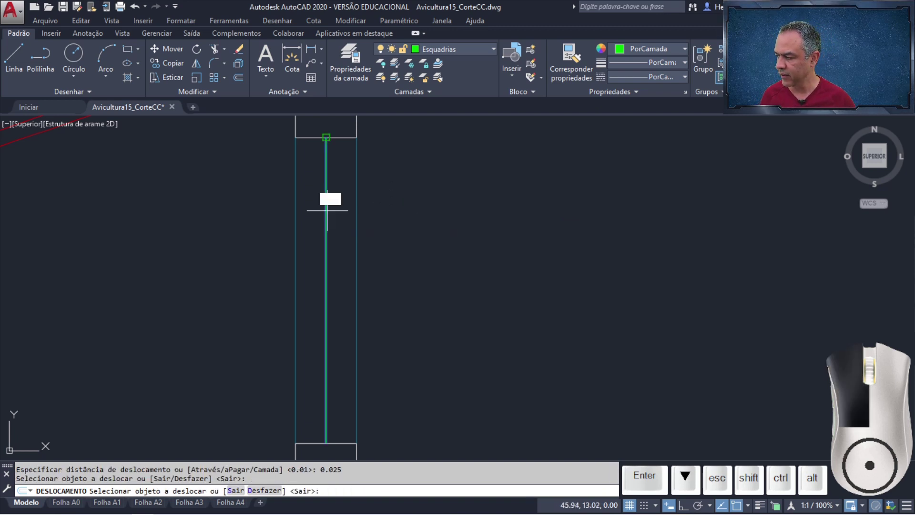
pyautogui.click(420, 212)
pyautogui.click(327, 213)
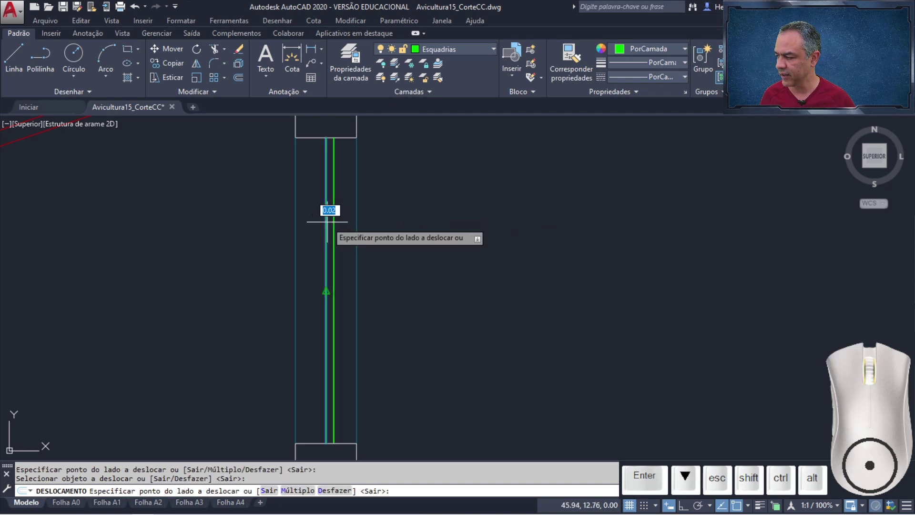
pyautogui.click(202, 233)
pyautogui.press('Return')
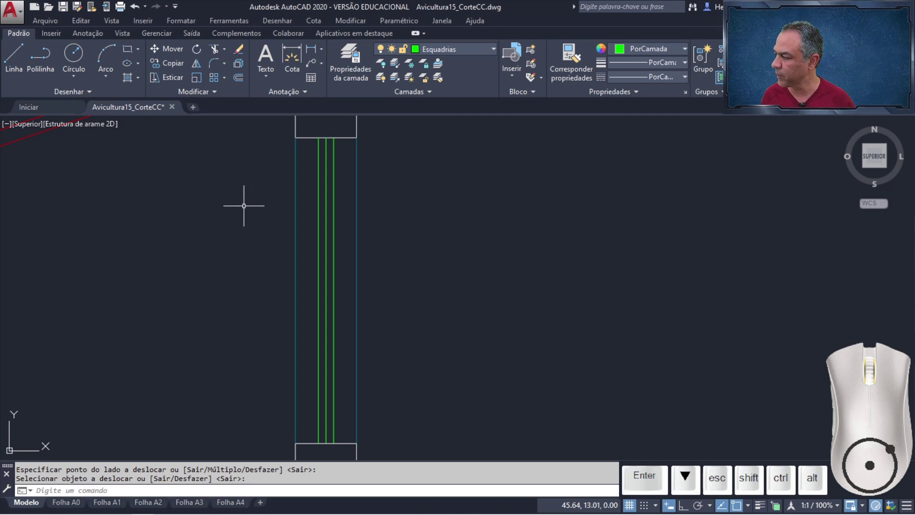
# Step: Offset the beam's bottom line and the sill's top line by 0.03 into the opening
pyautogui.click(238, 78)
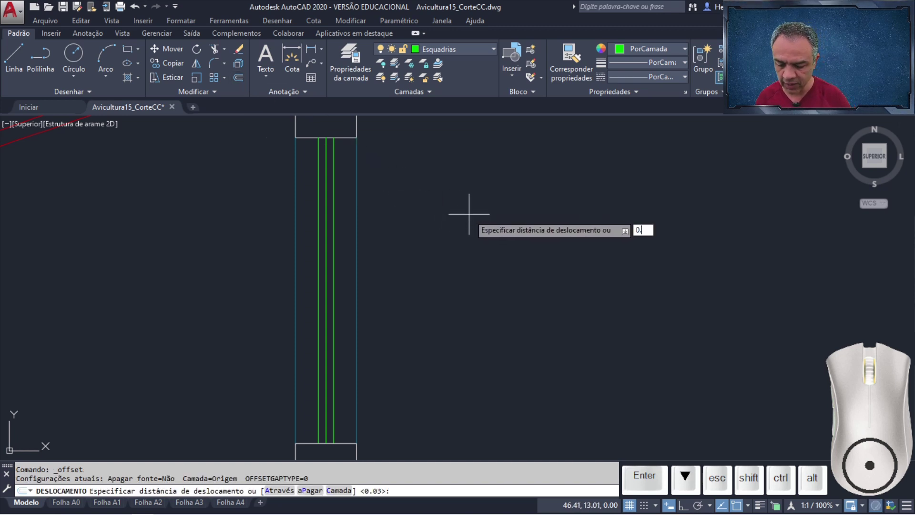
pyautogui.write('0.03')
pyautogui.press('Return')
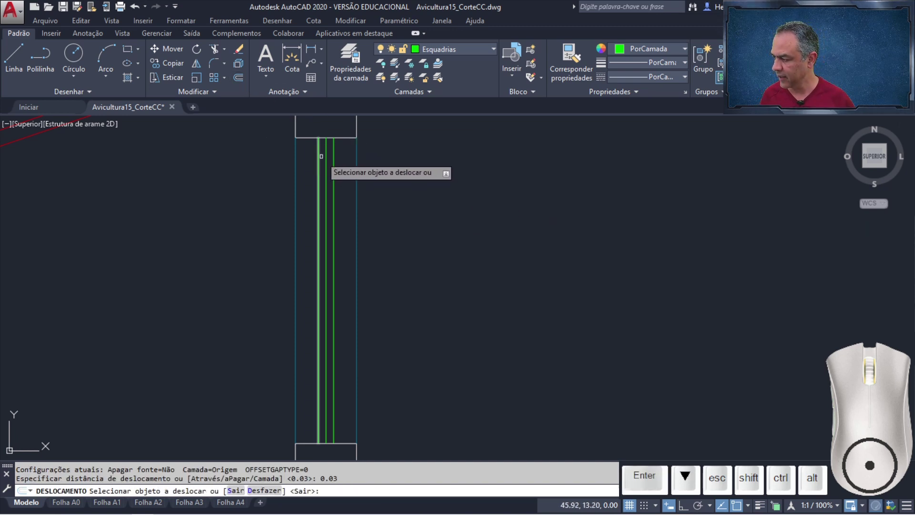
pyautogui.click(347, 139)
pyautogui.click(348, 176)
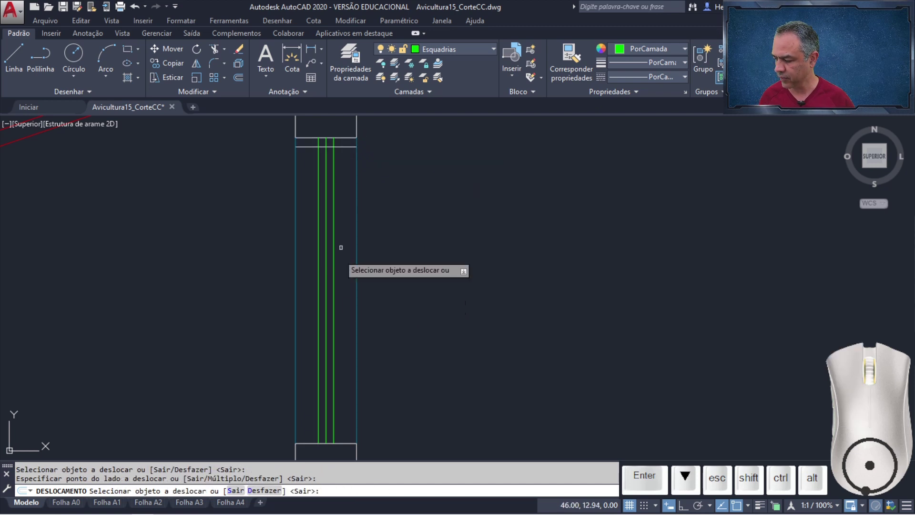
pyautogui.click(342, 443)
pyautogui.click(399, 339)
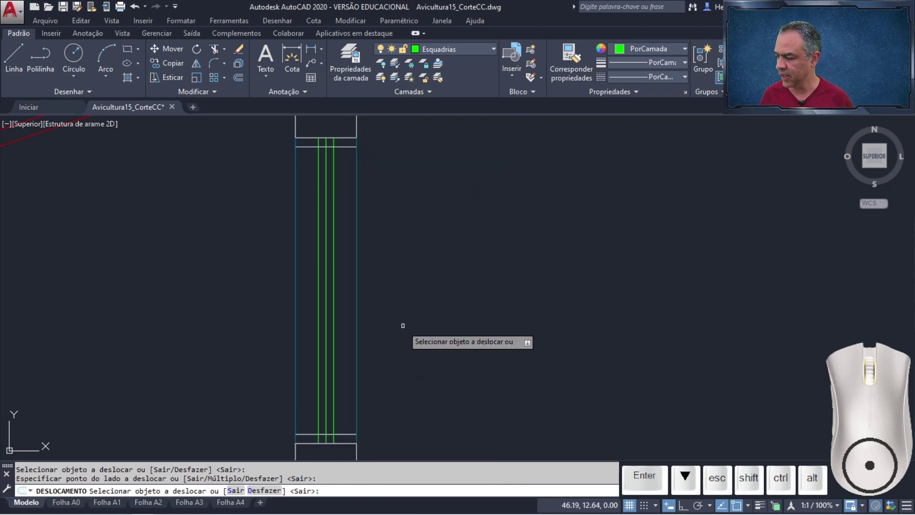
pyautogui.press('Return')
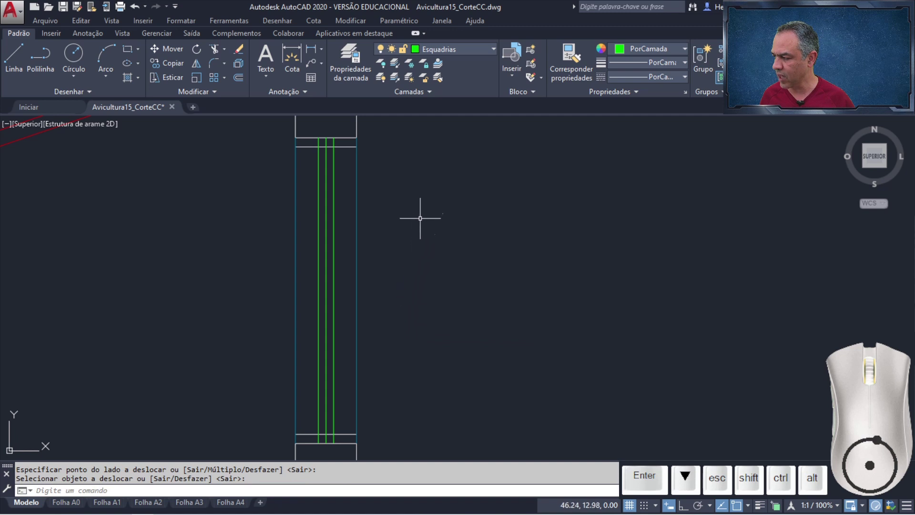
# Step: Match the two offset horizontal lines to the Esquadrias layer of the green vertical frame line
pyautogui.click(441, 78)
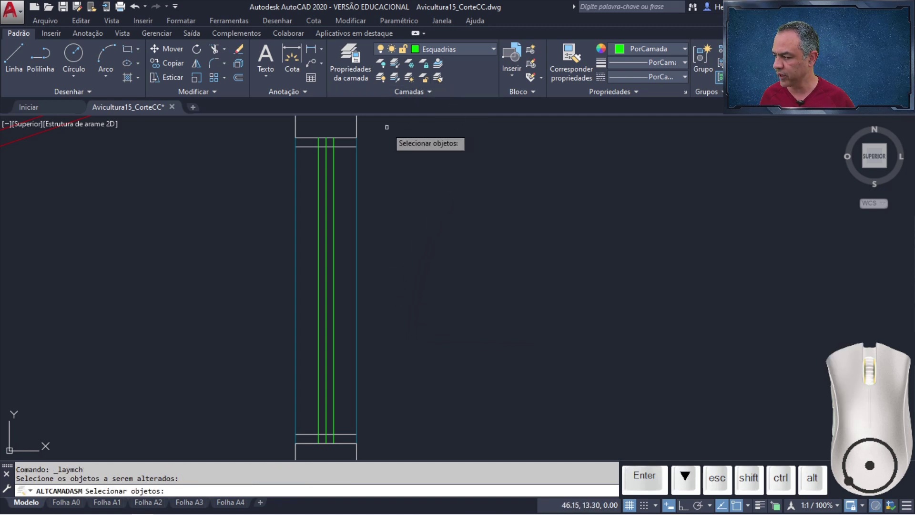
pyautogui.click(351, 140)
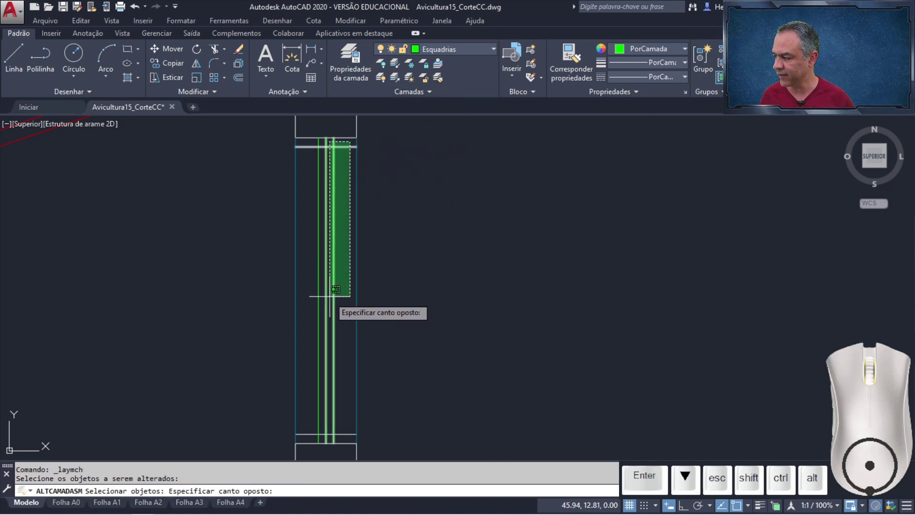
pyautogui.click(349, 433)
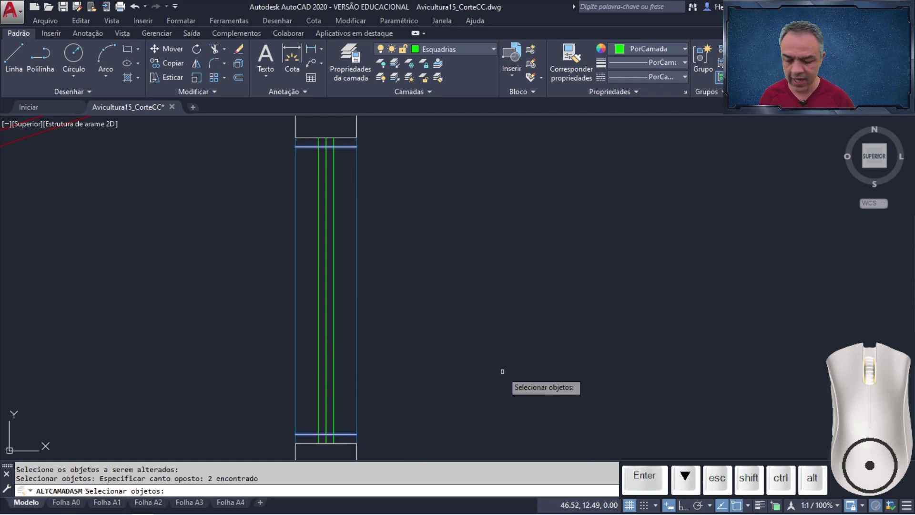
pyautogui.press('Return')
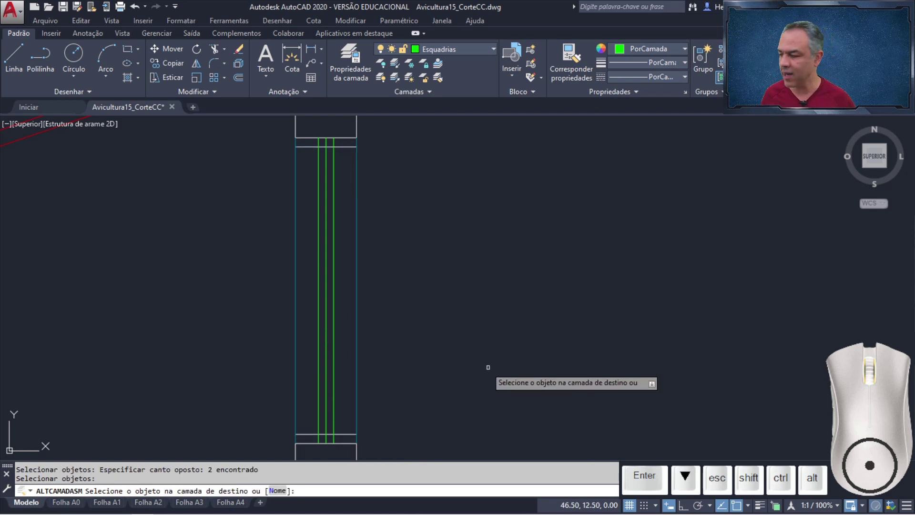
pyautogui.click(334, 334)
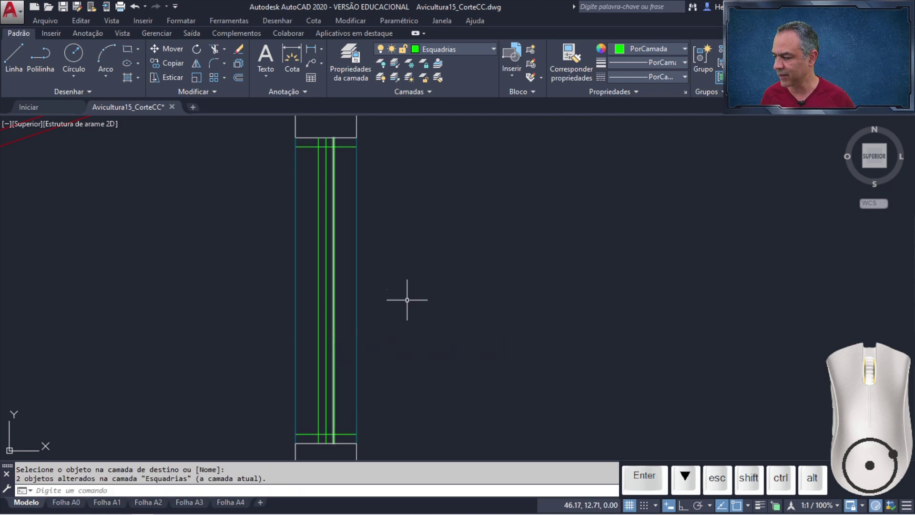
# Step: Trim the window's horizontal frame lines outside the two outer verticals and the centre line's ends beyond the horizontals
pyautogui.click(215, 49)
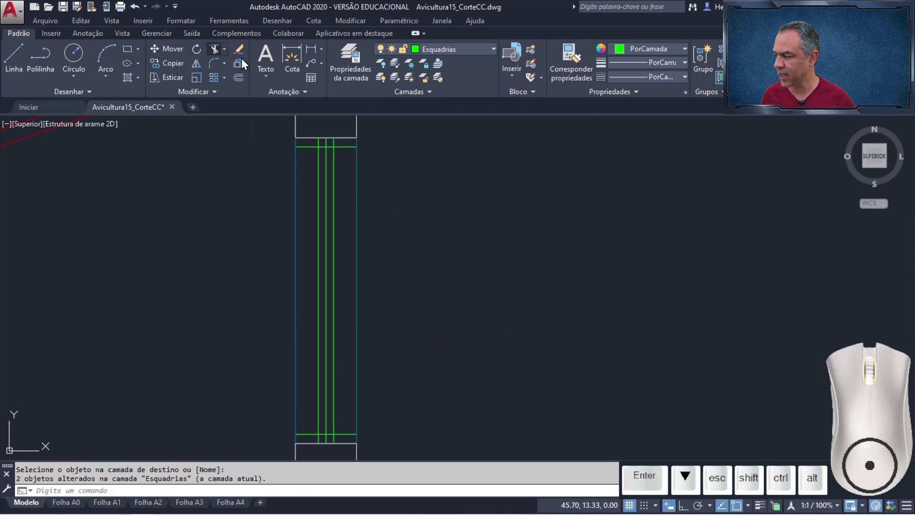
pyautogui.press('Return')
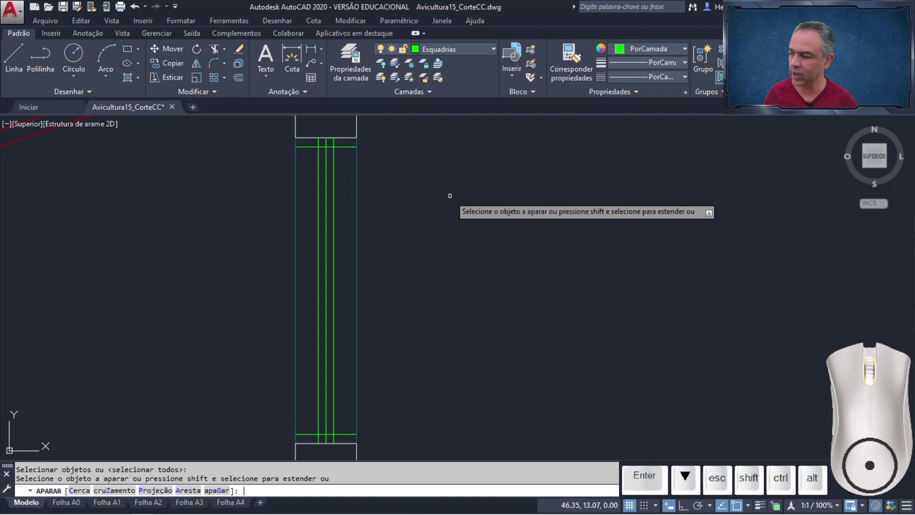
pyautogui.click(356, 136)
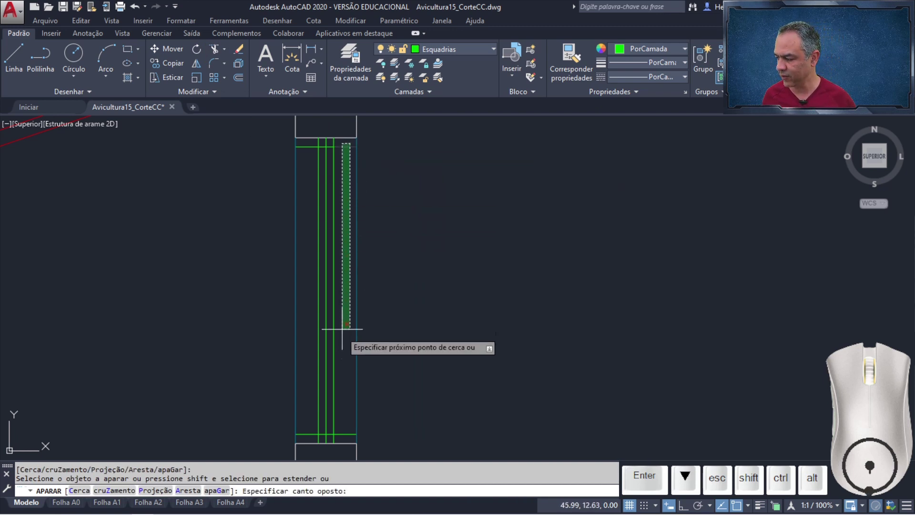
pyautogui.click(345, 451)
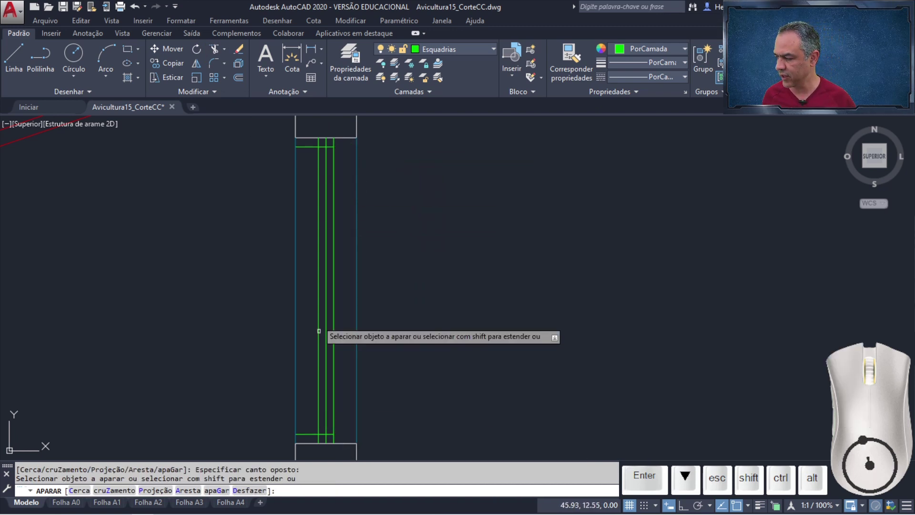
pyautogui.click(311, 142)
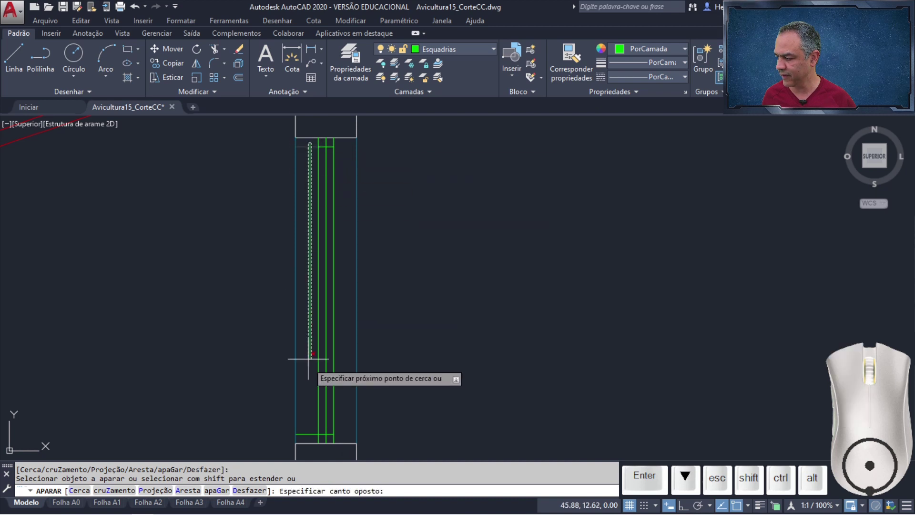
pyautogui.click(316, 446)
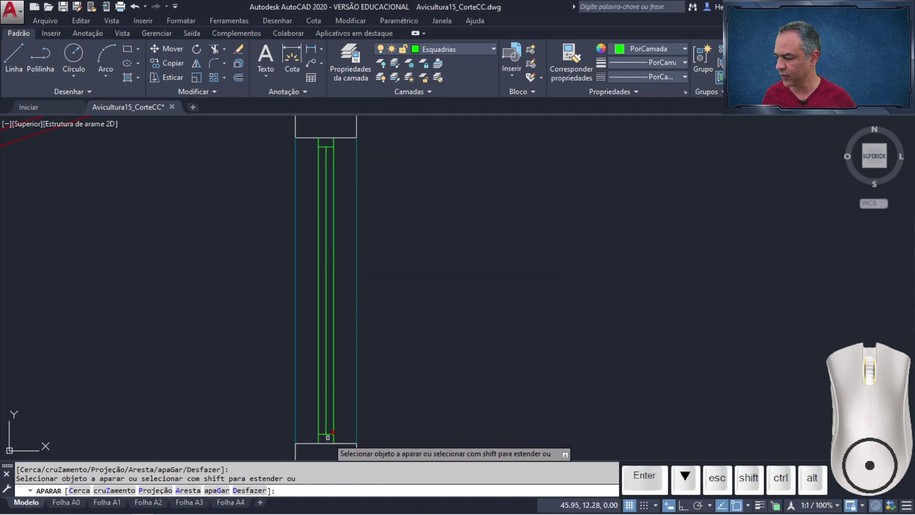
pyautogui.press('Return')
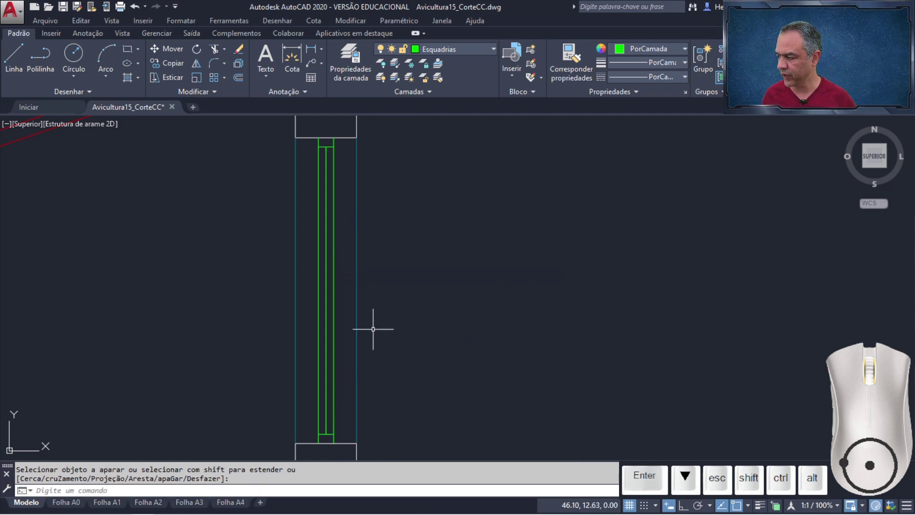
# Step: Move the window's vertical centre line to the Vidro layer
pyautogui.click(327, 310)
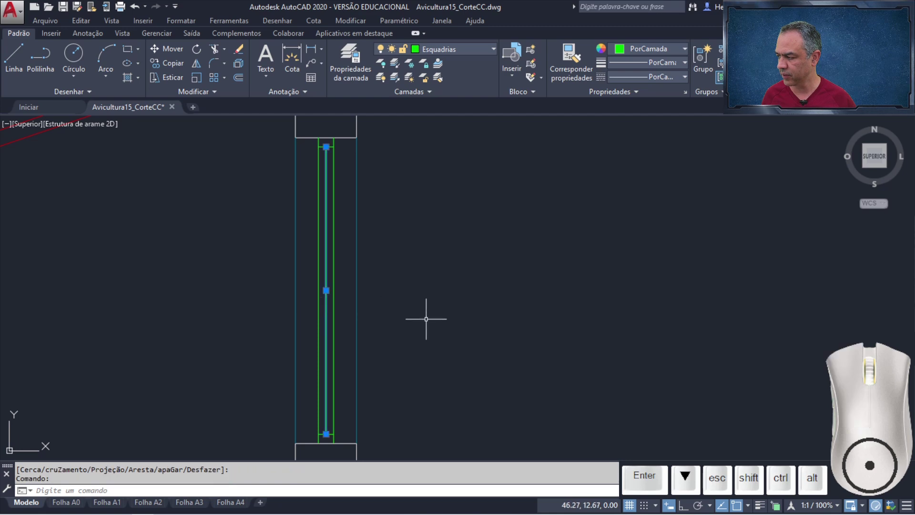
pyautogui.click(477, 49)
pyautogui.scroll(-2, 437, 205)
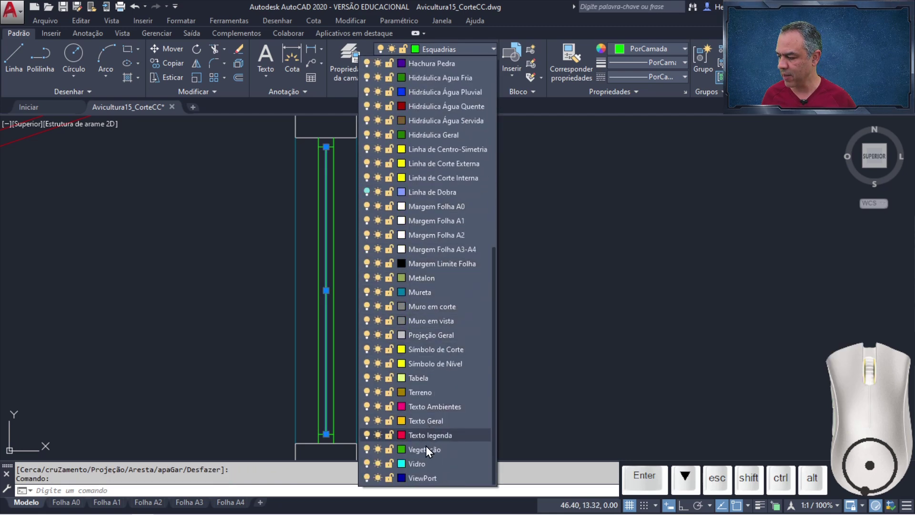
pyautogui.click(423, 465)
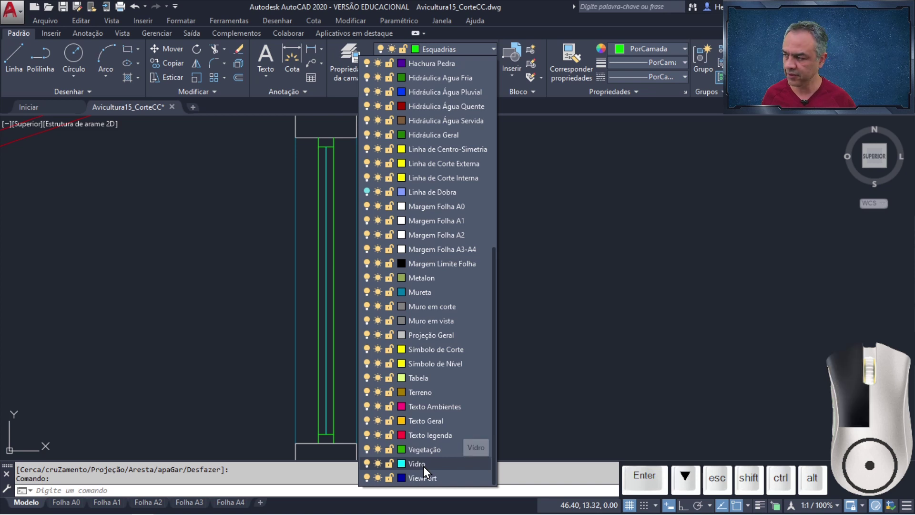
pyautogui.press('Escape')
# Step: Make Hachura Concreto the current layer
pyautogui.scroll(-3, 486, 338)
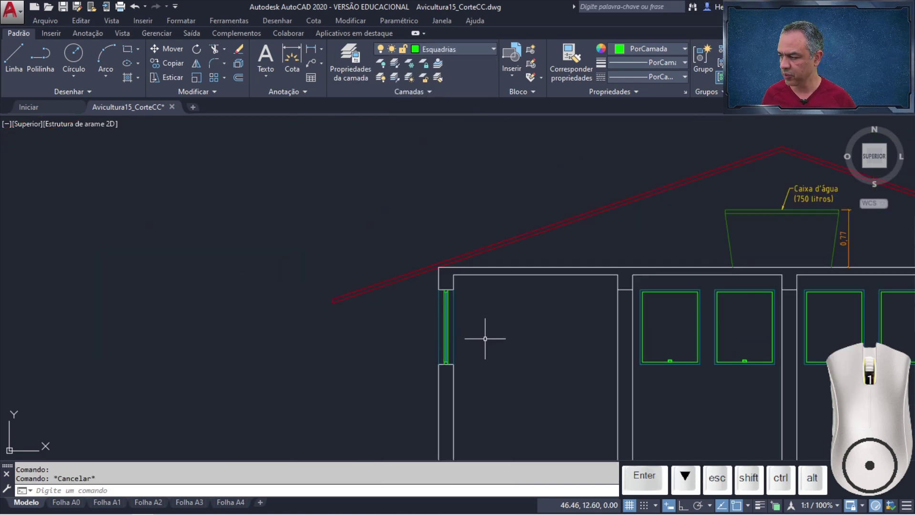
pyautogui.moveTo(552, 334)
pyautogui.mouseDown(button='middle')
pyautogui.moveTo(386, 290)
pyautogui.moveTo(341, 256)
pyautogui.mouseUp(button='middle')
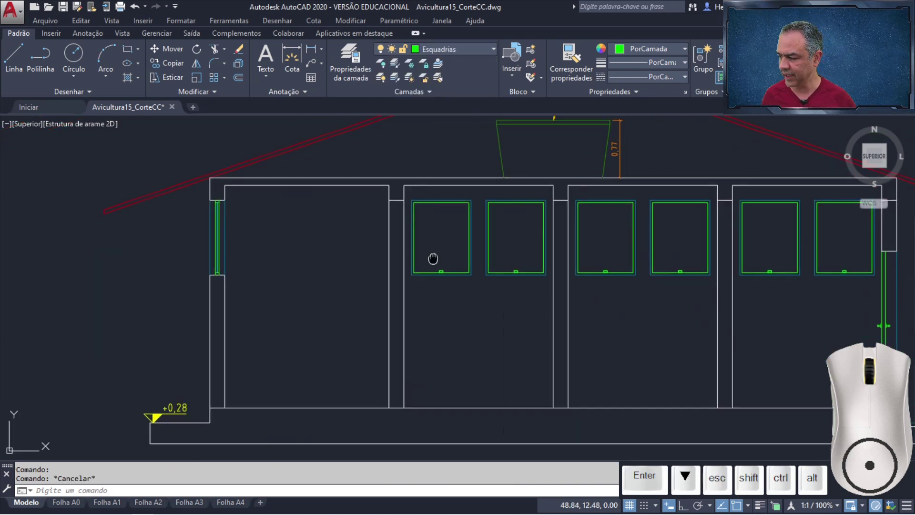
pyautogui.moveTo(433, 258); pyautogui.dragTo(323, 264, button='middle')
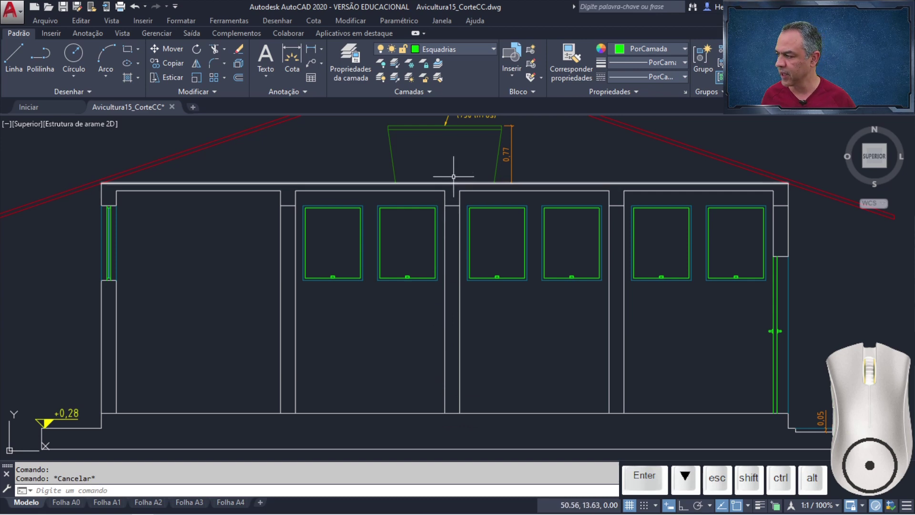
pyautogui.click(488, 50)
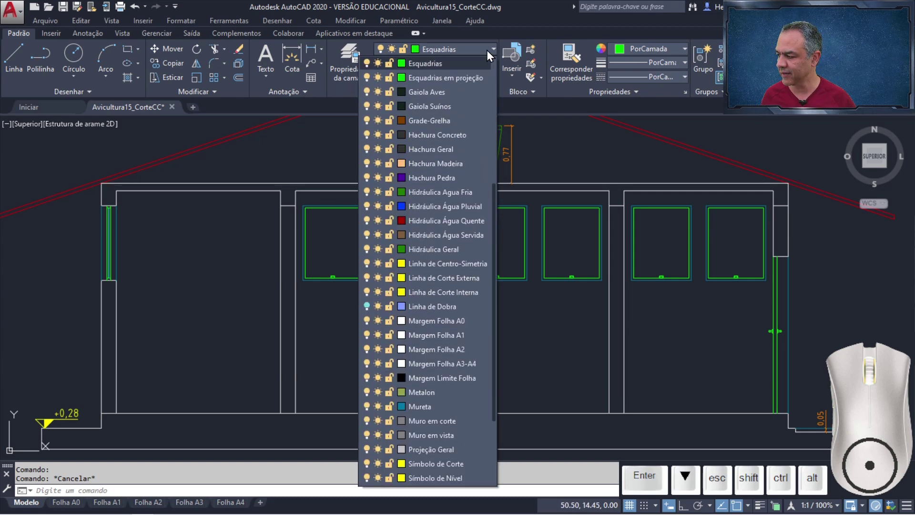
pyautogui.scroll(-3, 423, 274)
pyautogui.scroll(2, 427, 222)
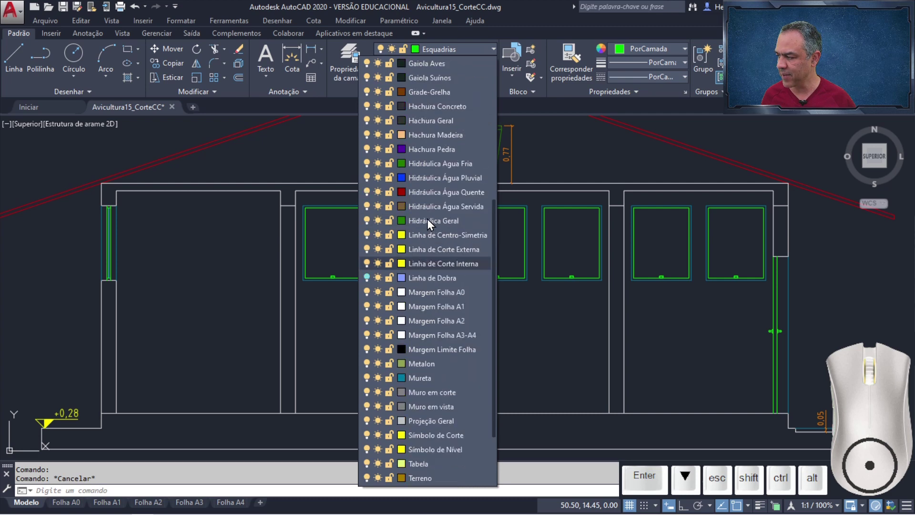
pyautogui.click(434, 107)
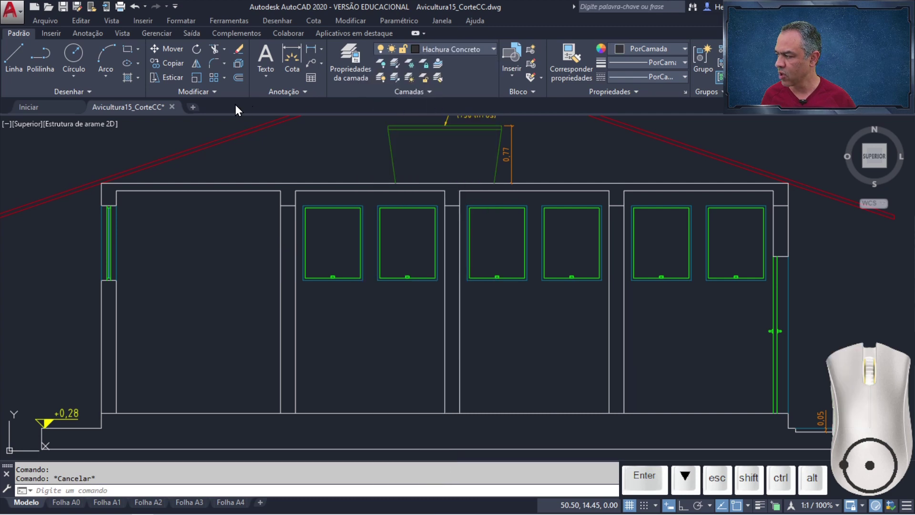
# Step: Hatch the roof slab and its beams in section with the AR-CONC pattern at a reduced scale
pyautogui.click(128, 78)
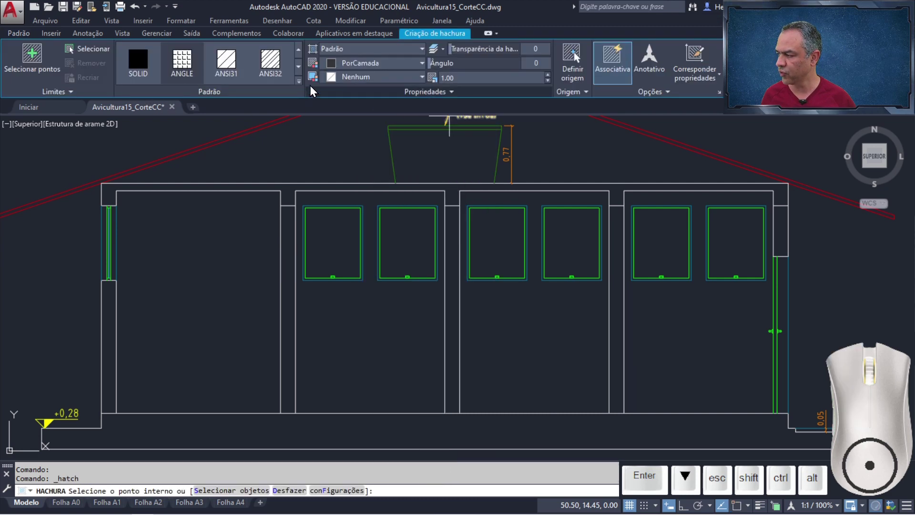
pyautogui.click(298, 80)
pyautogui.click(156, 193)
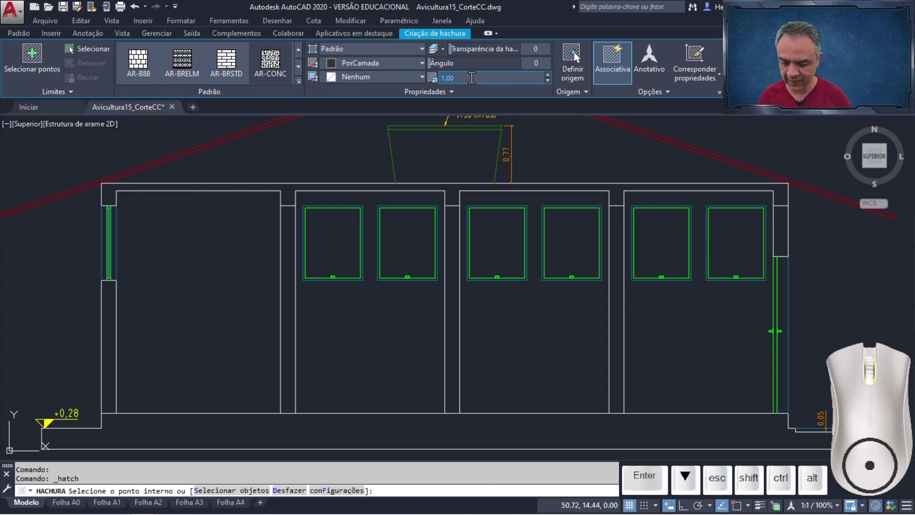
pyautogui.doubleClick(471, 78)
pyautogui.write('0.0')
pyautogui.press('Return')
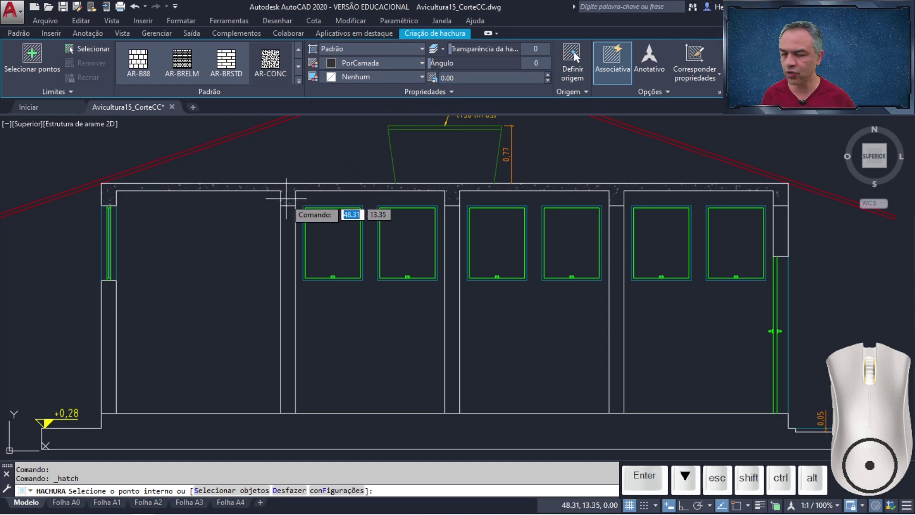
pyautogui.click(287, 198)
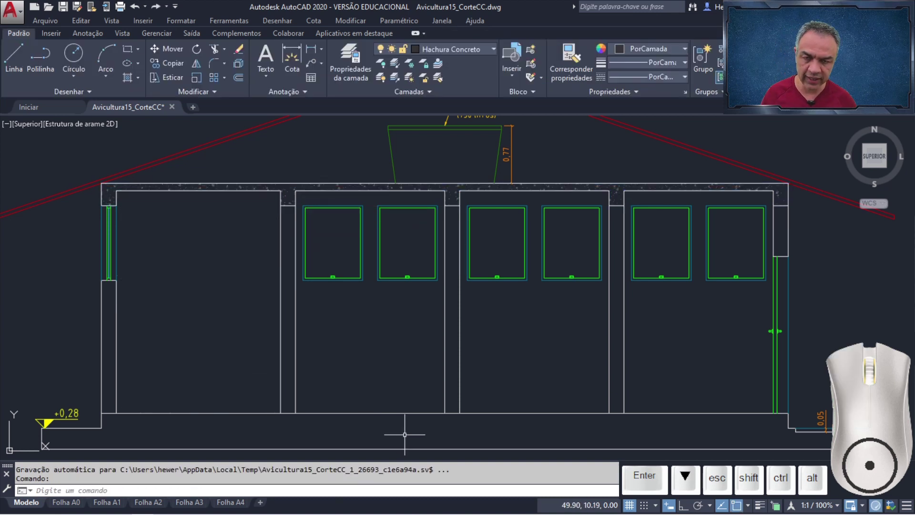
# Step: Hatch the floor base in section with the same AR-CONC concrete pattern
pyautogui.write('h')
pyautogui.press('Return')
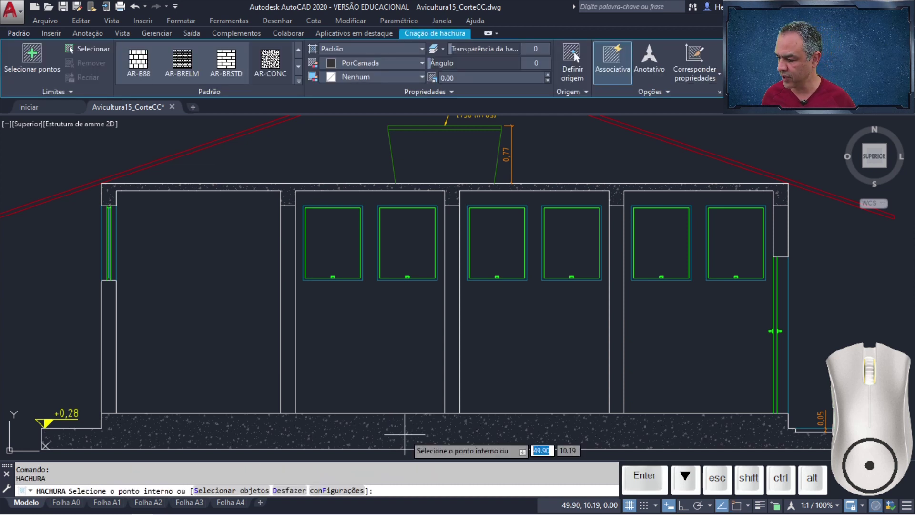
pyautogui.click(405, 434)
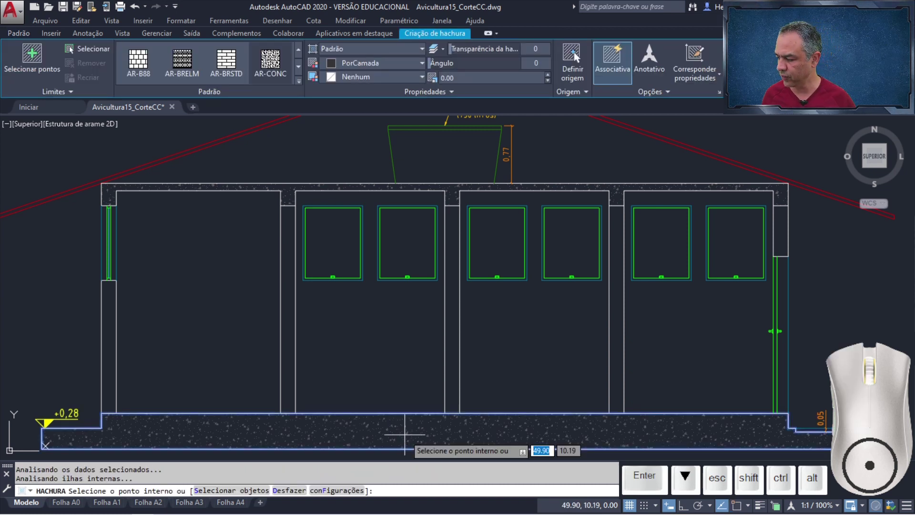
pyautogui.press('Return')
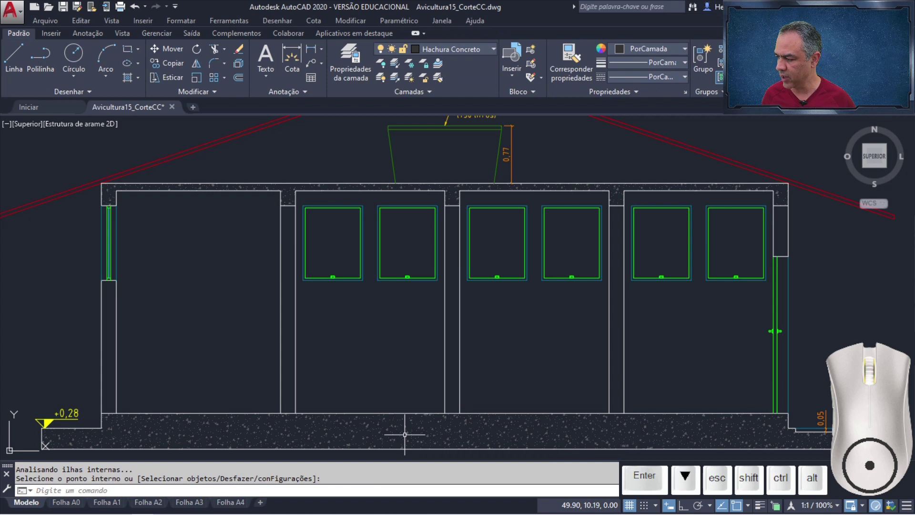
pyautogui.scroll(-2, 432, 377)
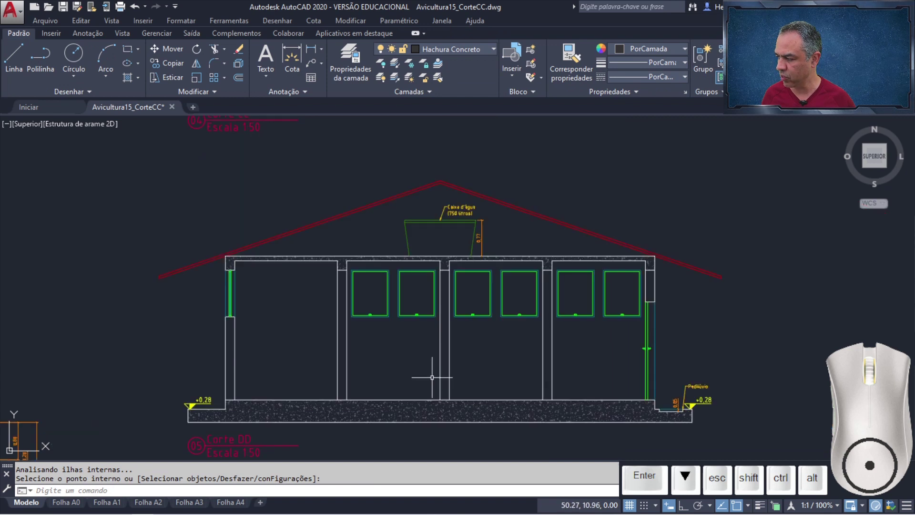
pyautogui.moveTo(432, 377); pyautogui.dragTo(433, 336, button='middle')
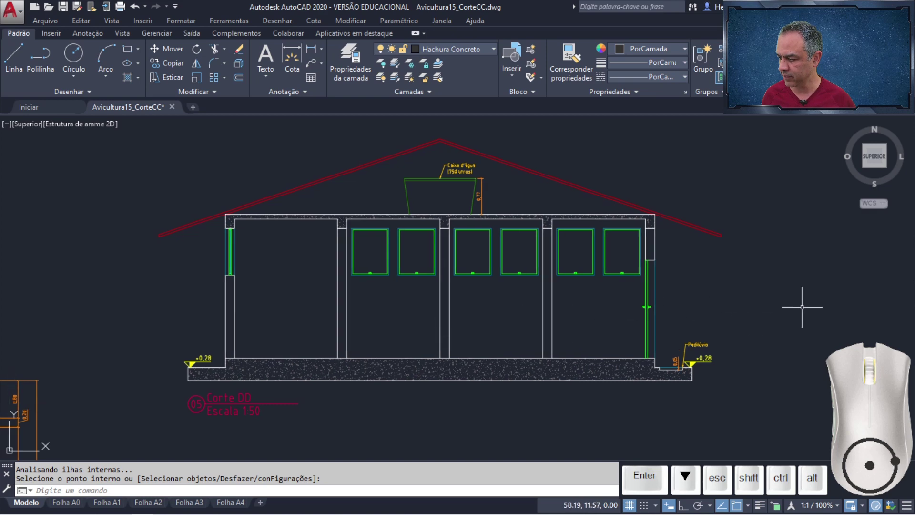